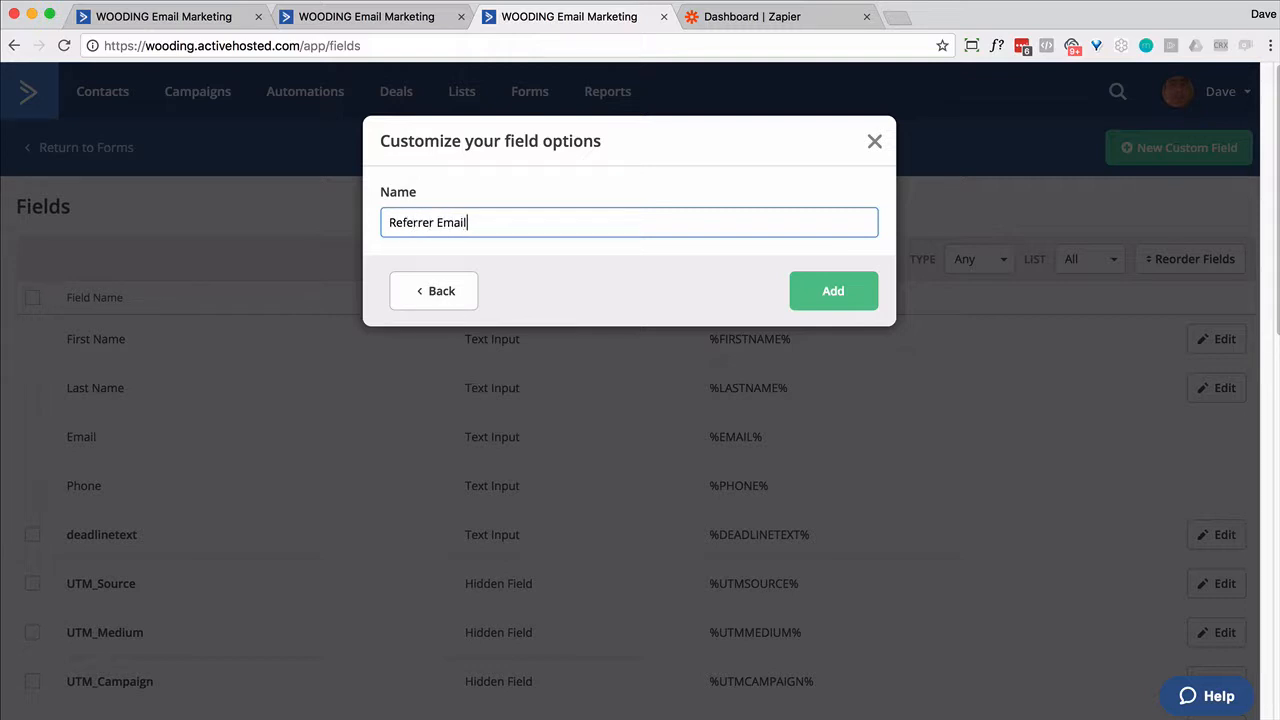
# - Add the Referrer Email custom field, create the 'START - Referrer' tag, and open the Referrer form
pyautogui.click(840, 304)
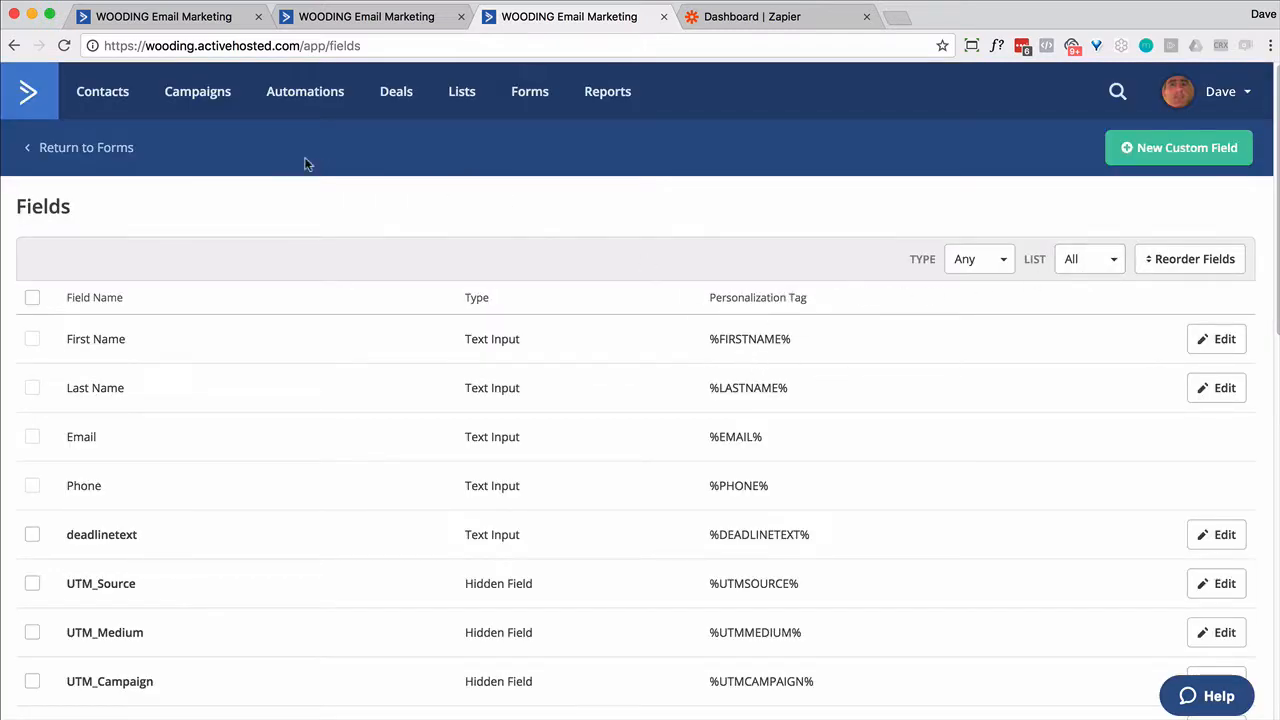
pyautogui.click(117, 111)
pyautogui.click(169, 148)
pyautogui.click(70, 191)
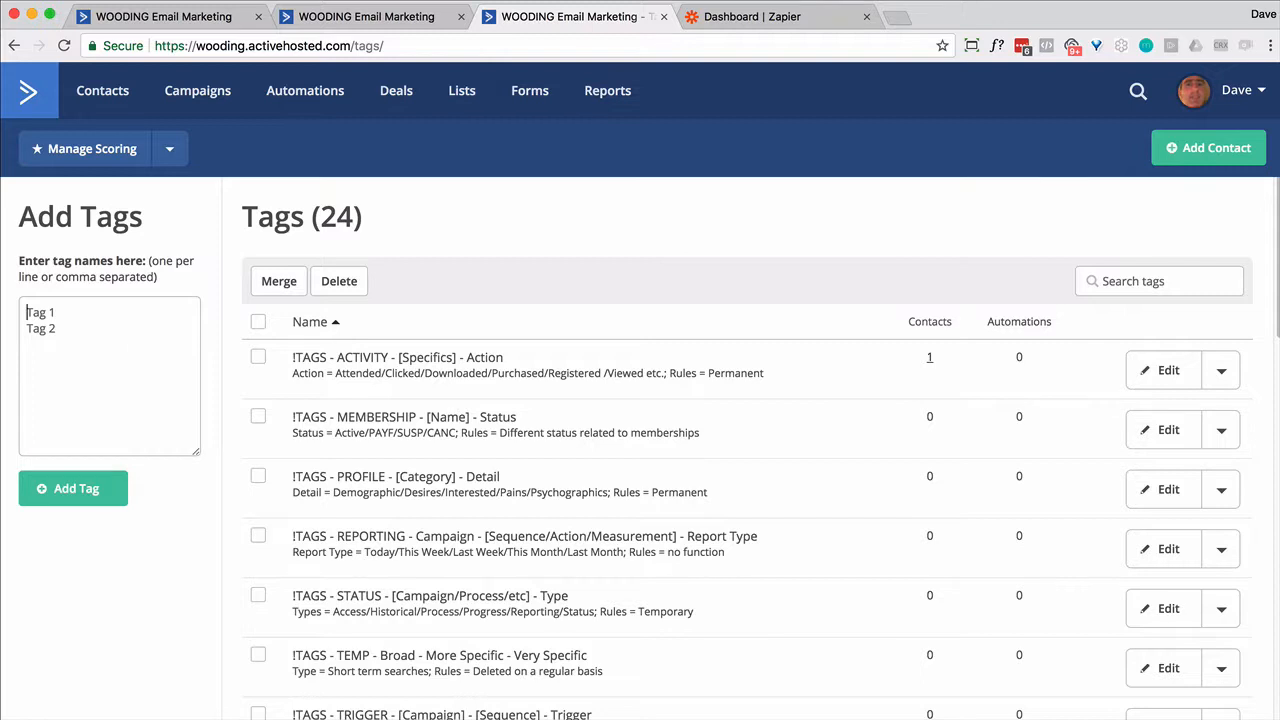
pyautogui.write('START - Referrer')
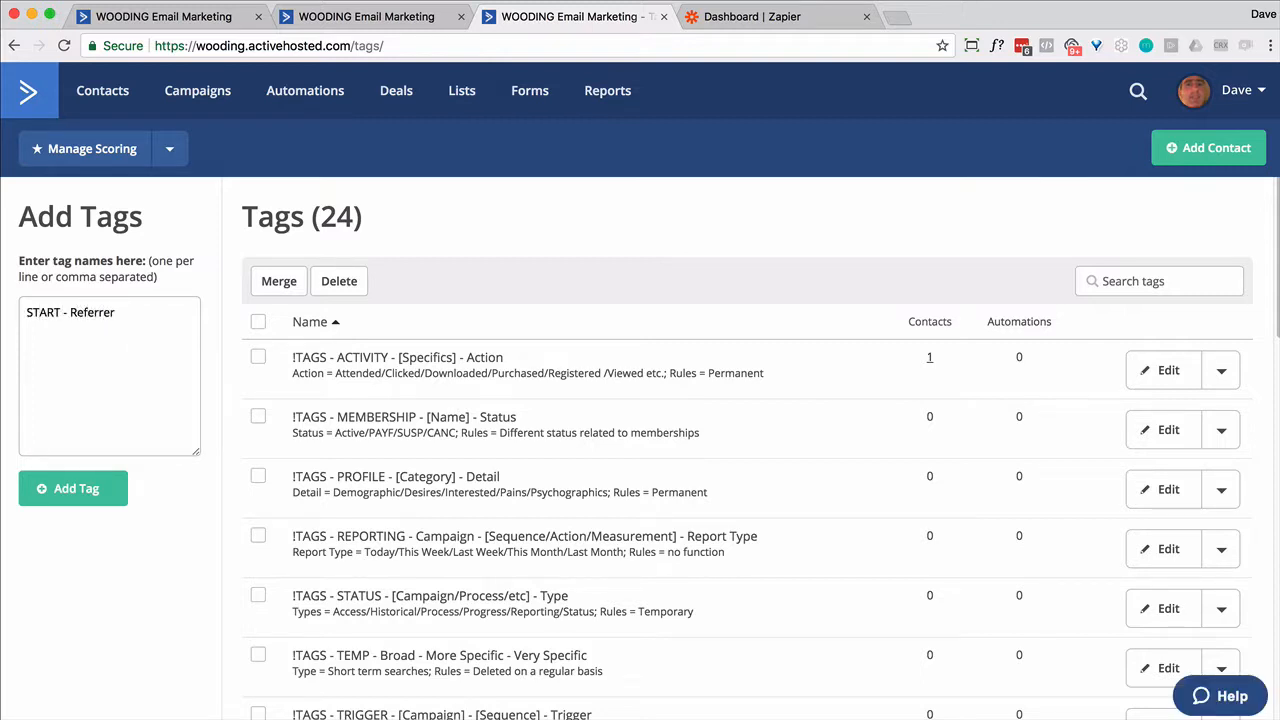
pyautogui.click(94, 487)
pyautogui.click(522, 104)
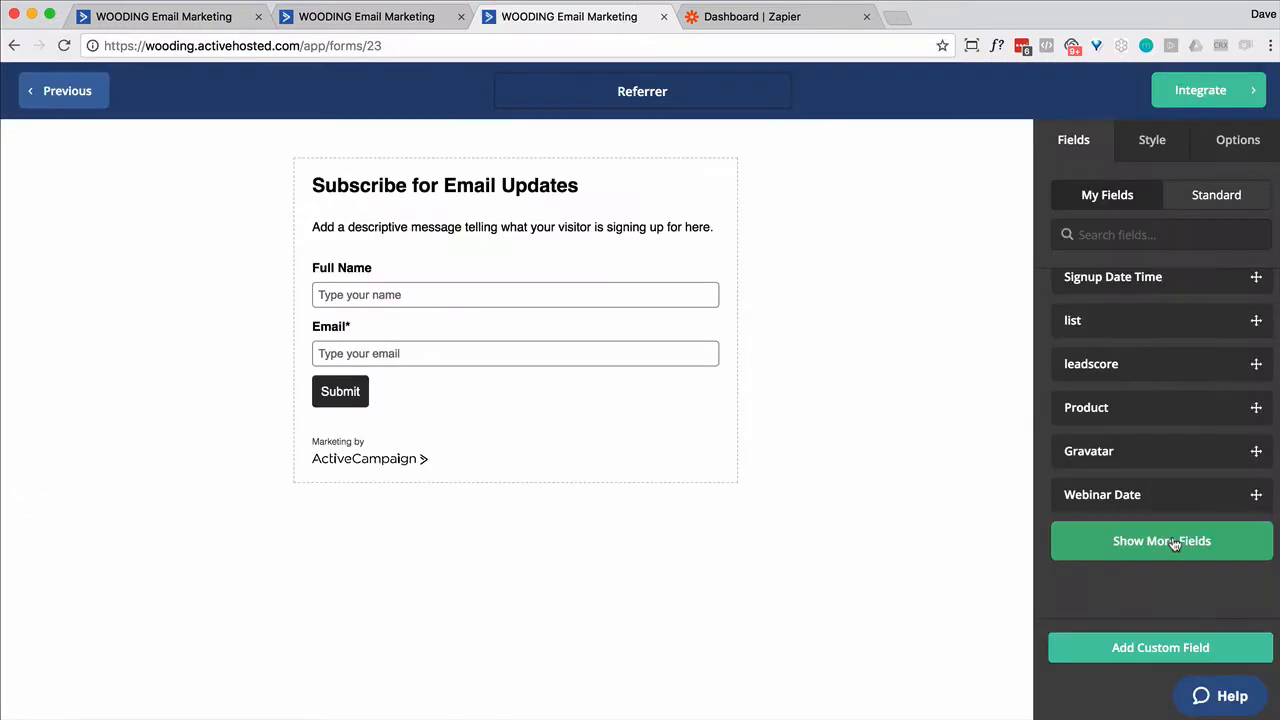
# - Place the Referrer Email field on the Referrer form below Email
pyautogui.click(1175, 544)
pyautogui.scroll(-2, 1168, 493)
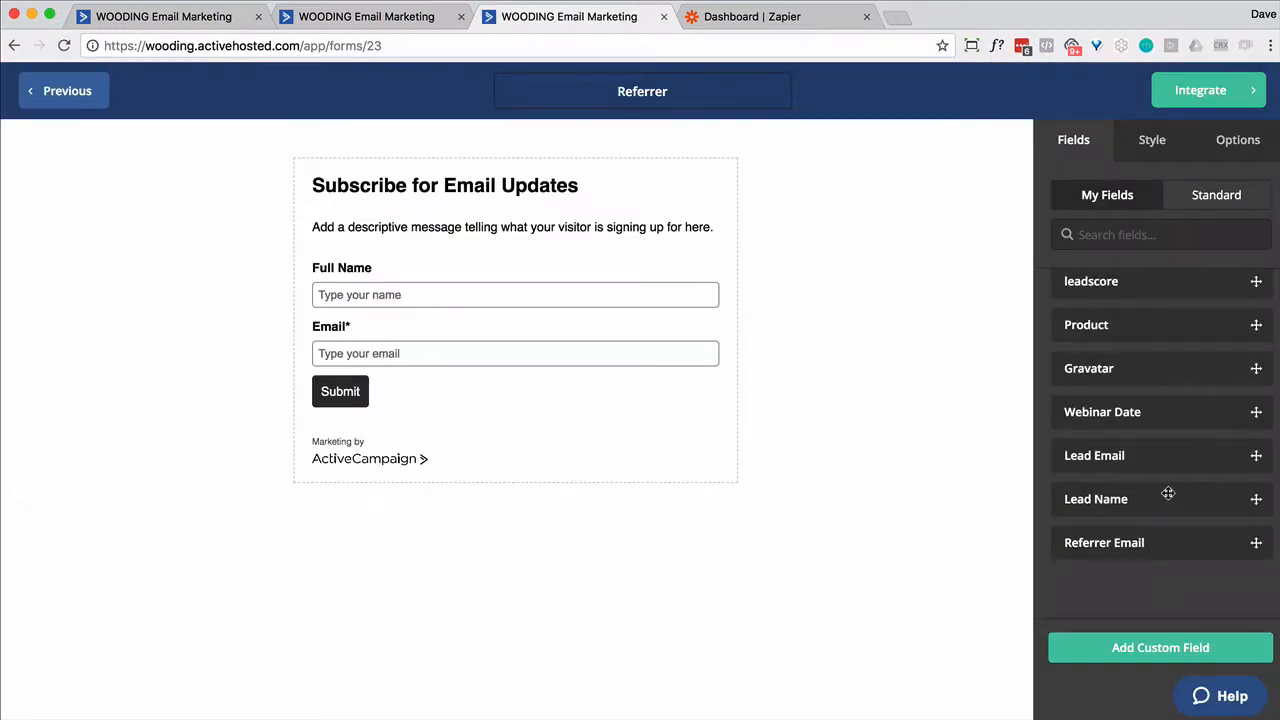
pyautogui.moveTo(1150, 542); pyautogui.dragTo(443, 361)
pyautogui.click(1182, 92)
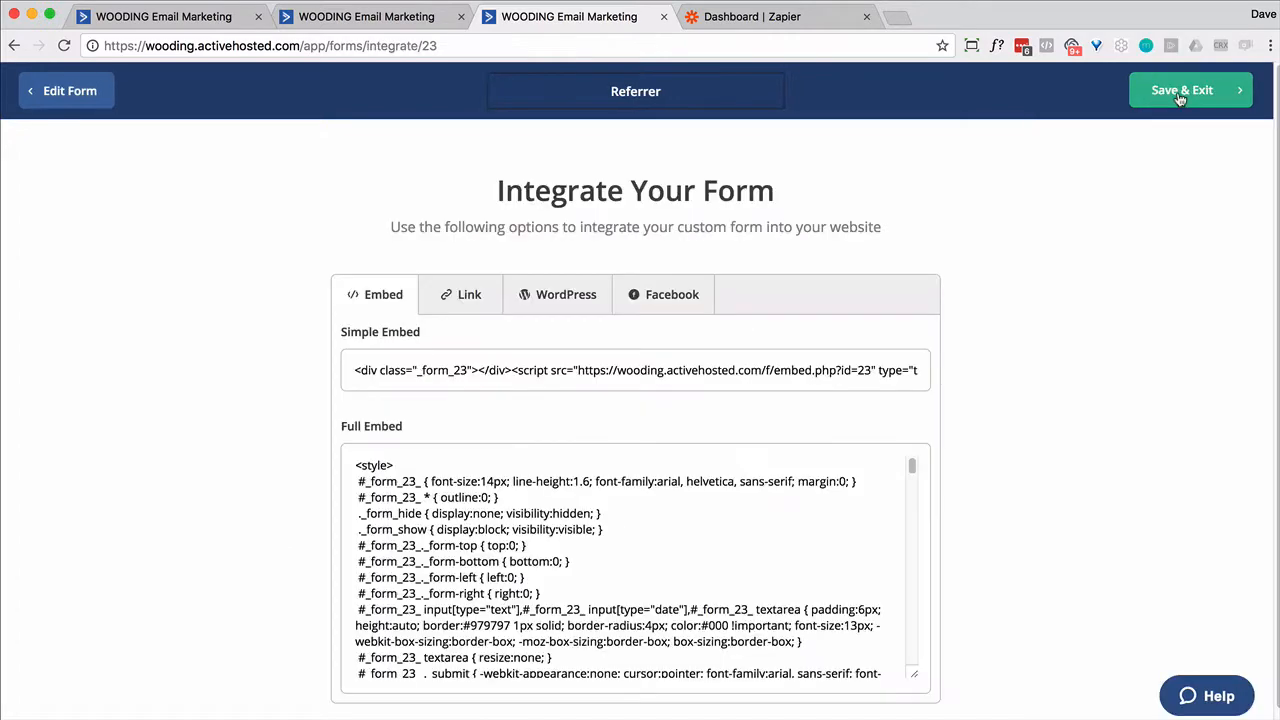
pyautogui.click(438, 300)
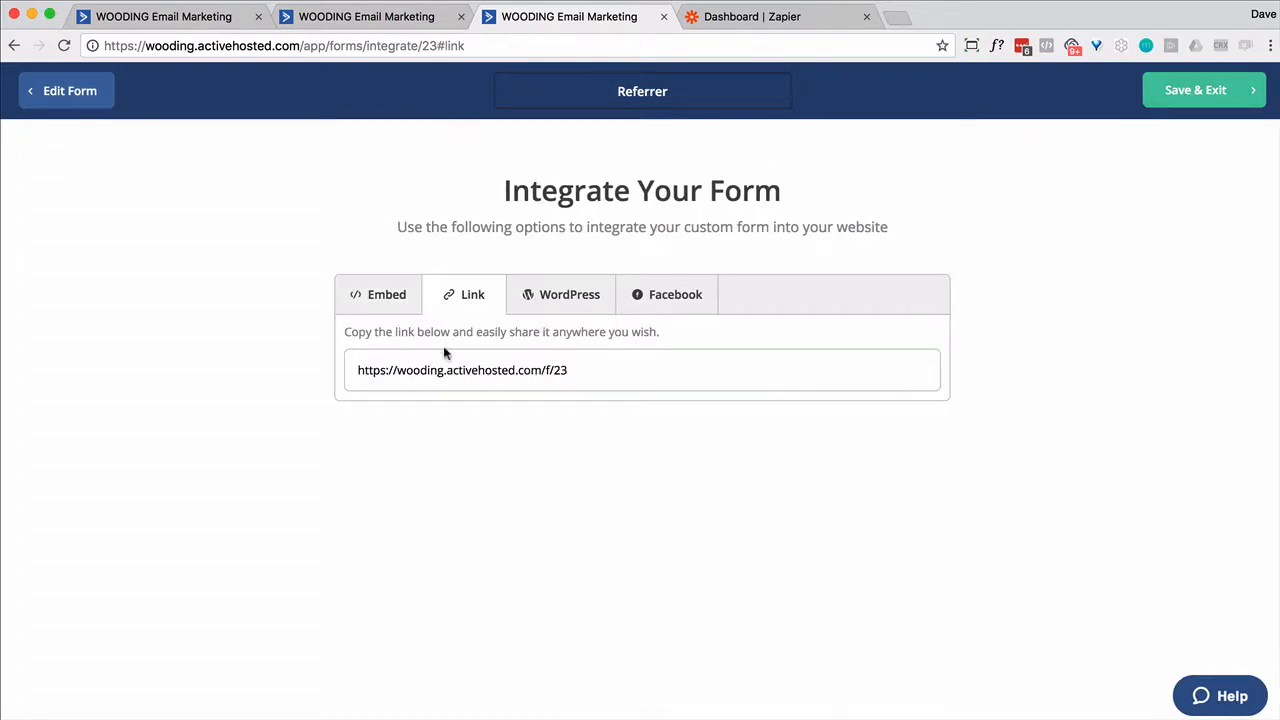
pyautogui.click(450, 365)
# - Open the copied form link in a new tab to view the live Referrer form
pyautogui.press('super+c')
pyautogui.press('super+t')
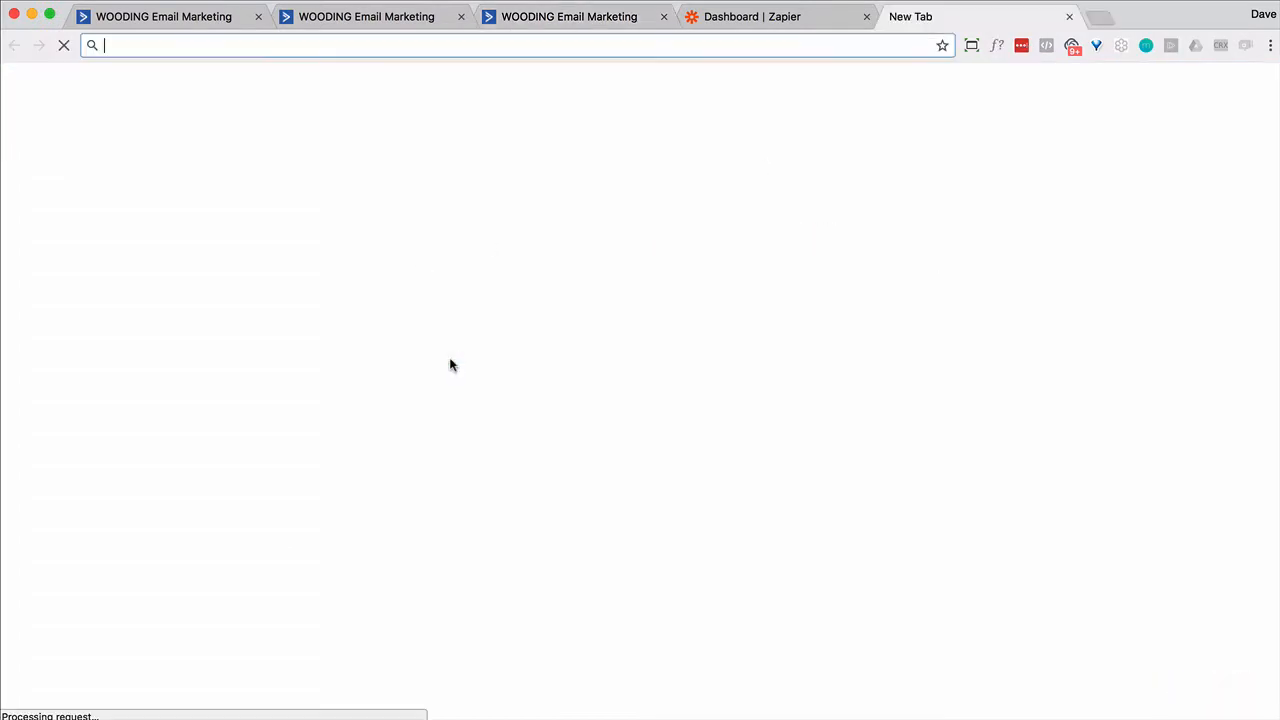
pyautogui.press('super+v')
pyautogui.press('Return')
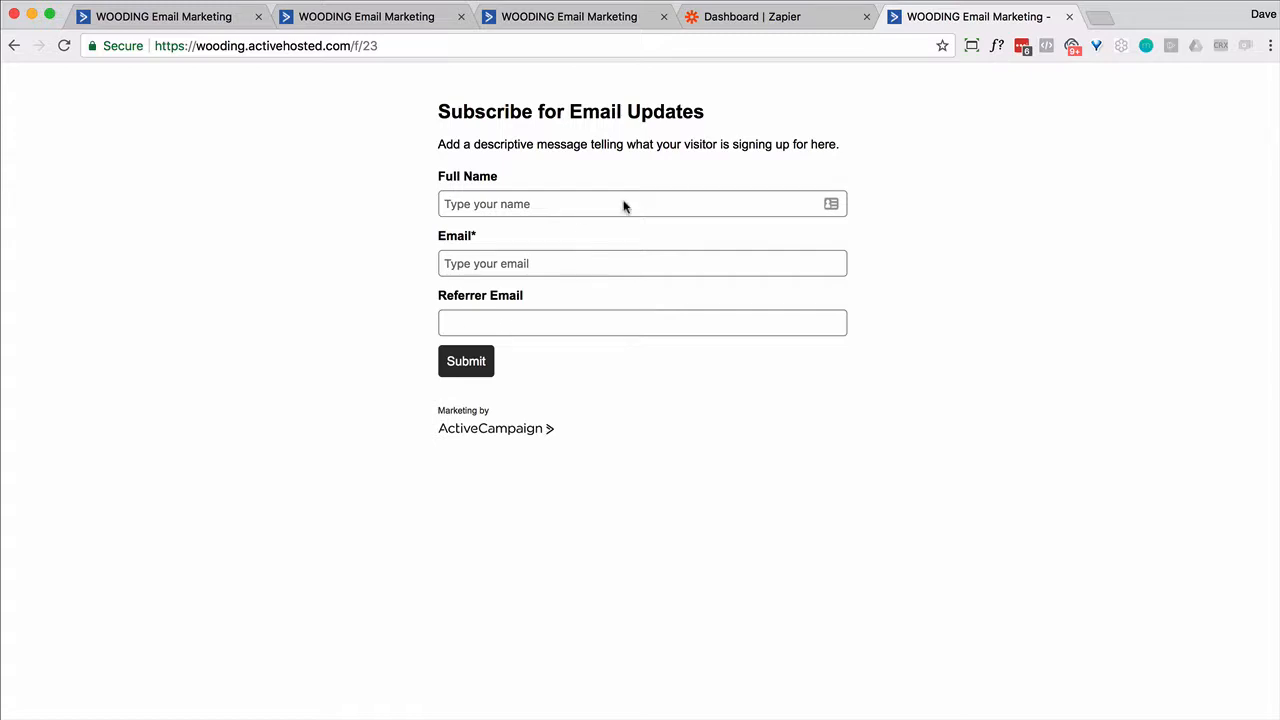
pyautogui.click(173, 18)
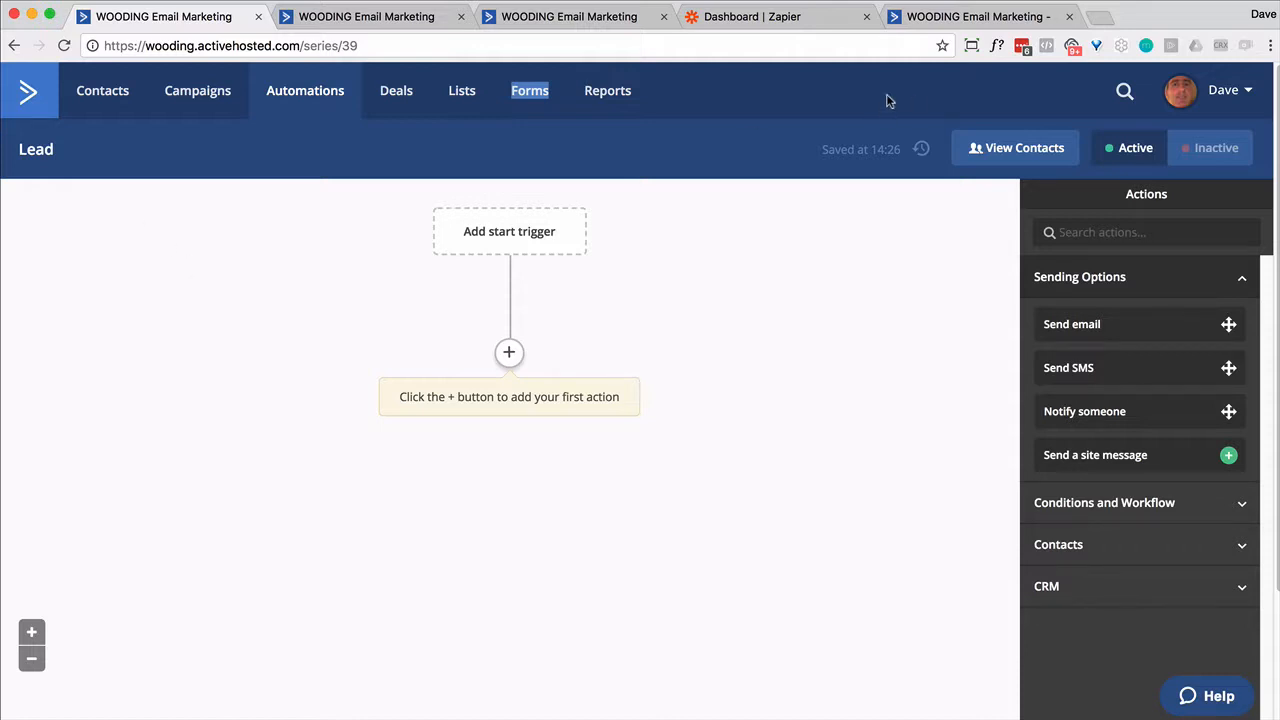
pyautogui.click(978, 18)
# - Add a second Subscribe to List action for the Wooding list, with opt-in confirmation off
pyautogui.click(514, 16)
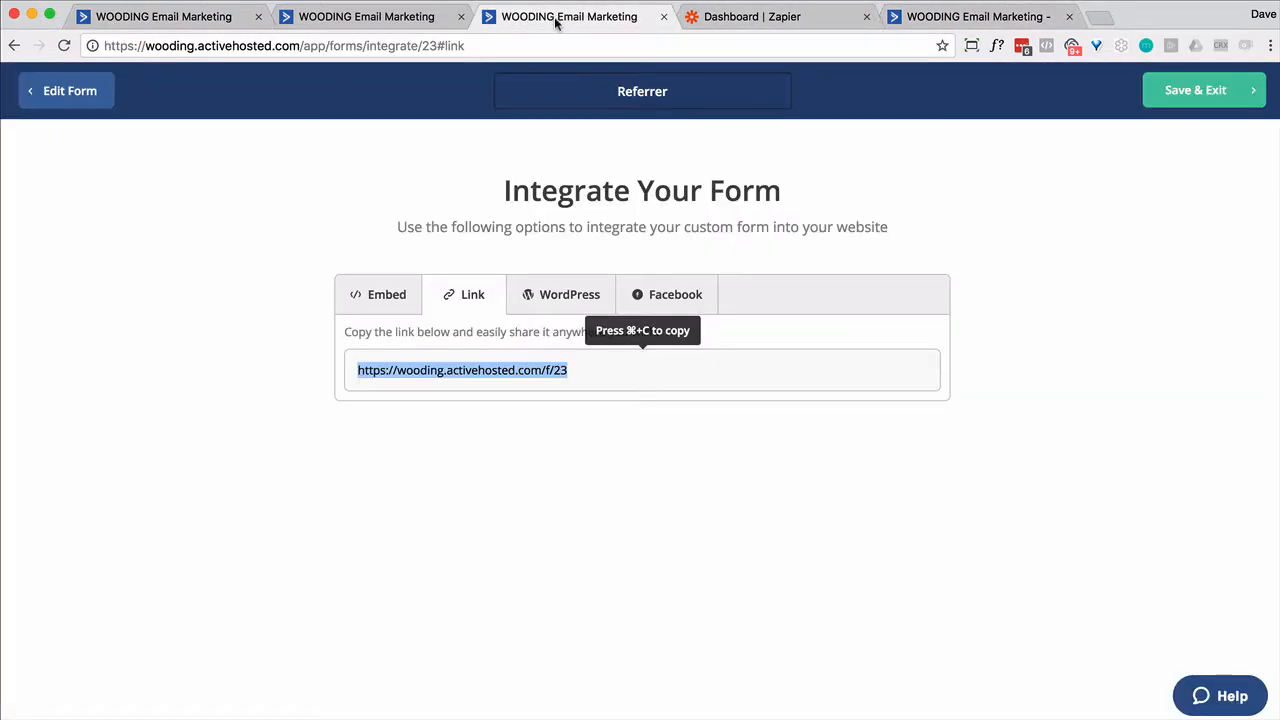
pyautogui.click(86, 106)
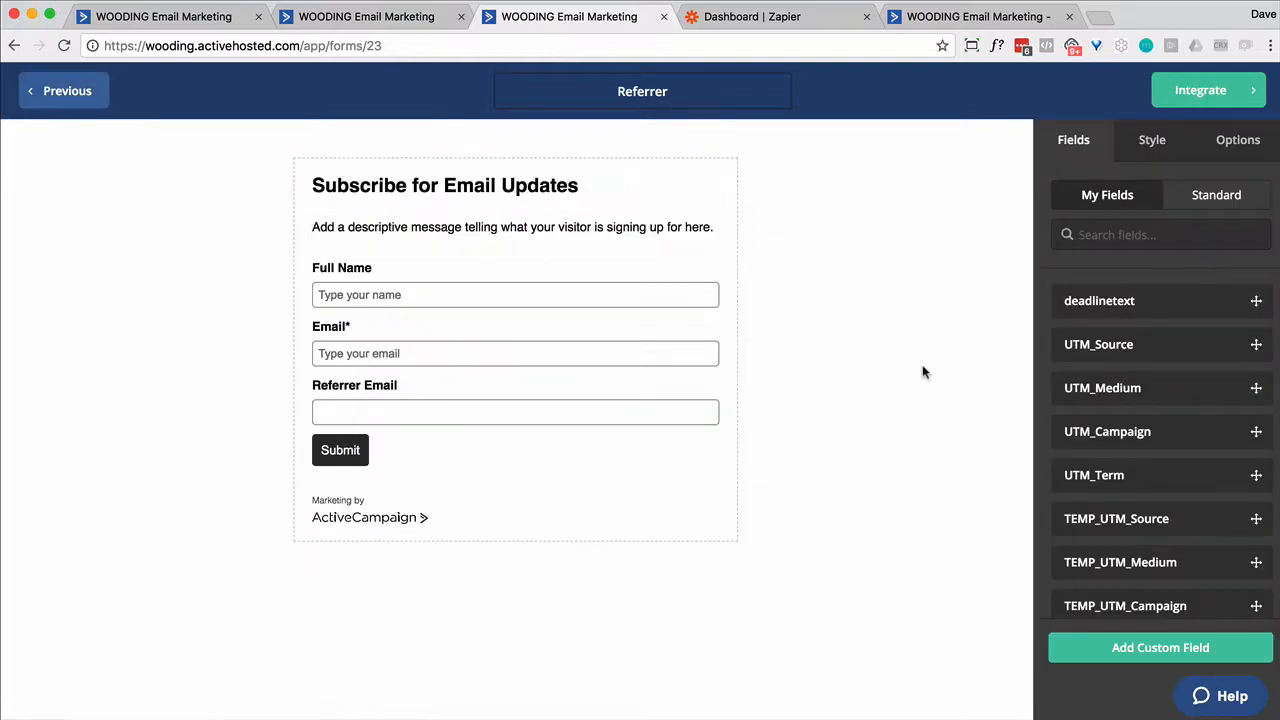
pyautogui.click(1230, 150)
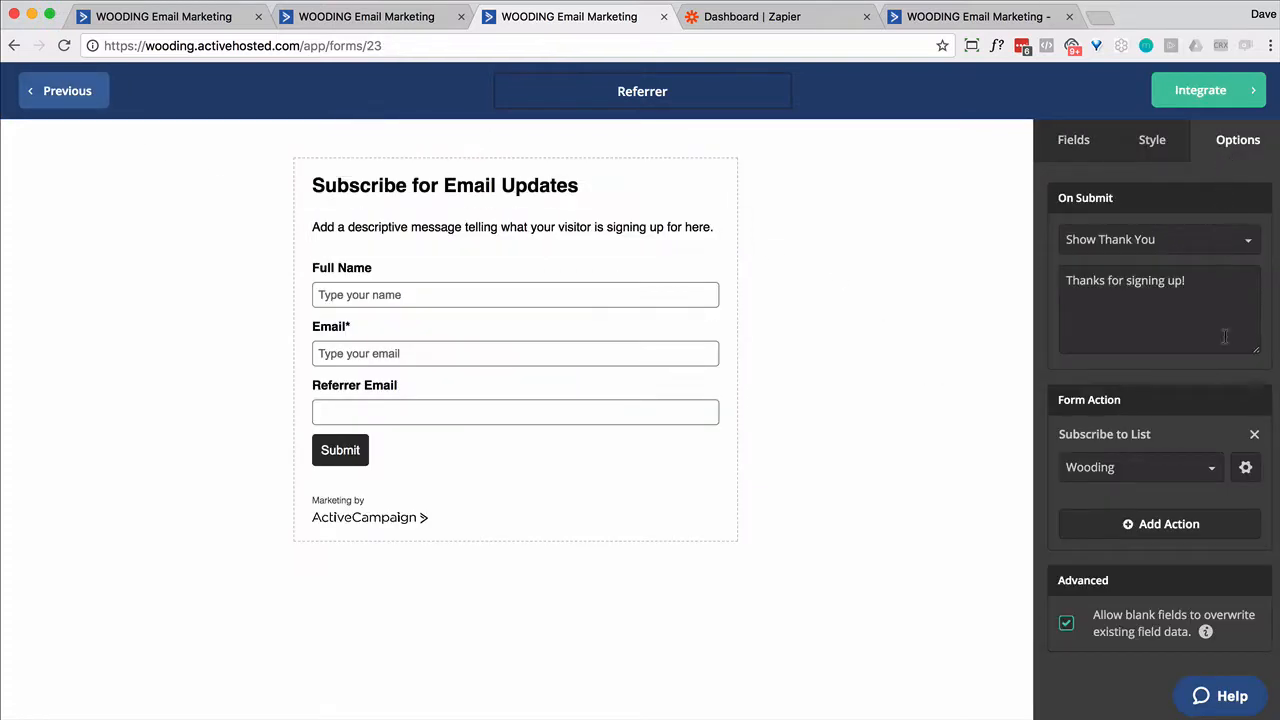
pyautogui.click(1182, 520)
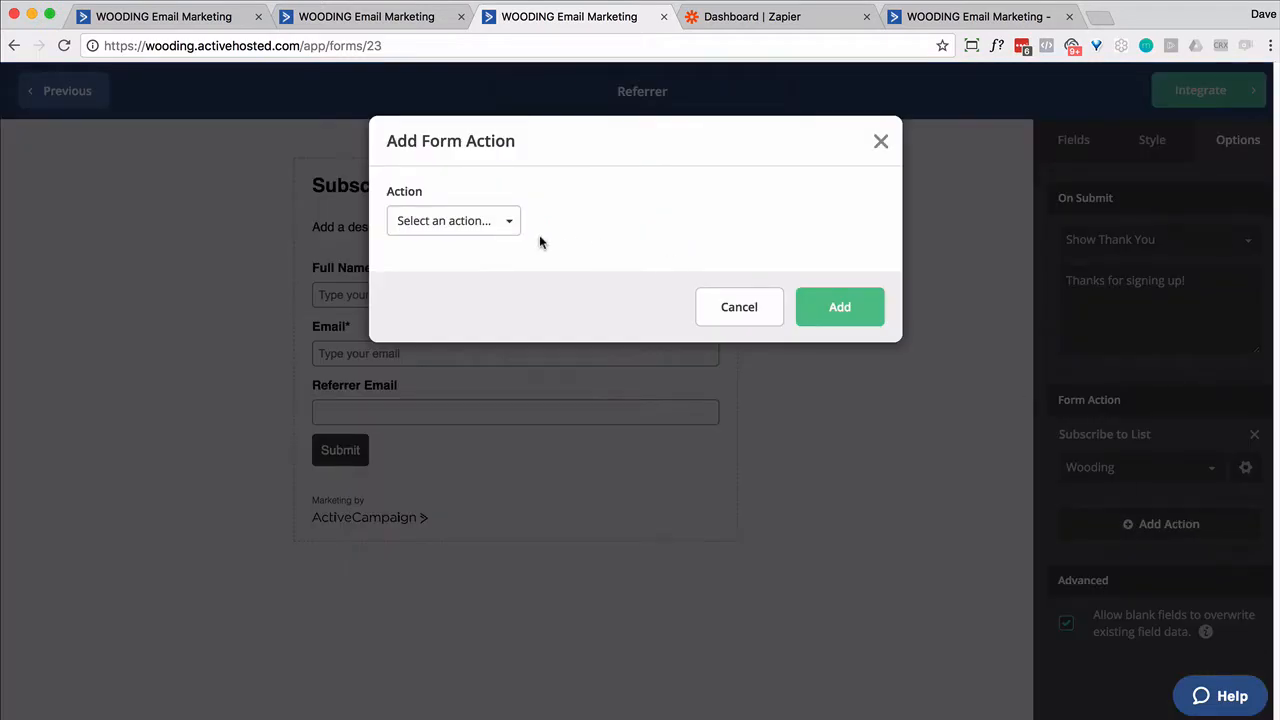
pyautogui.click(507, 225)
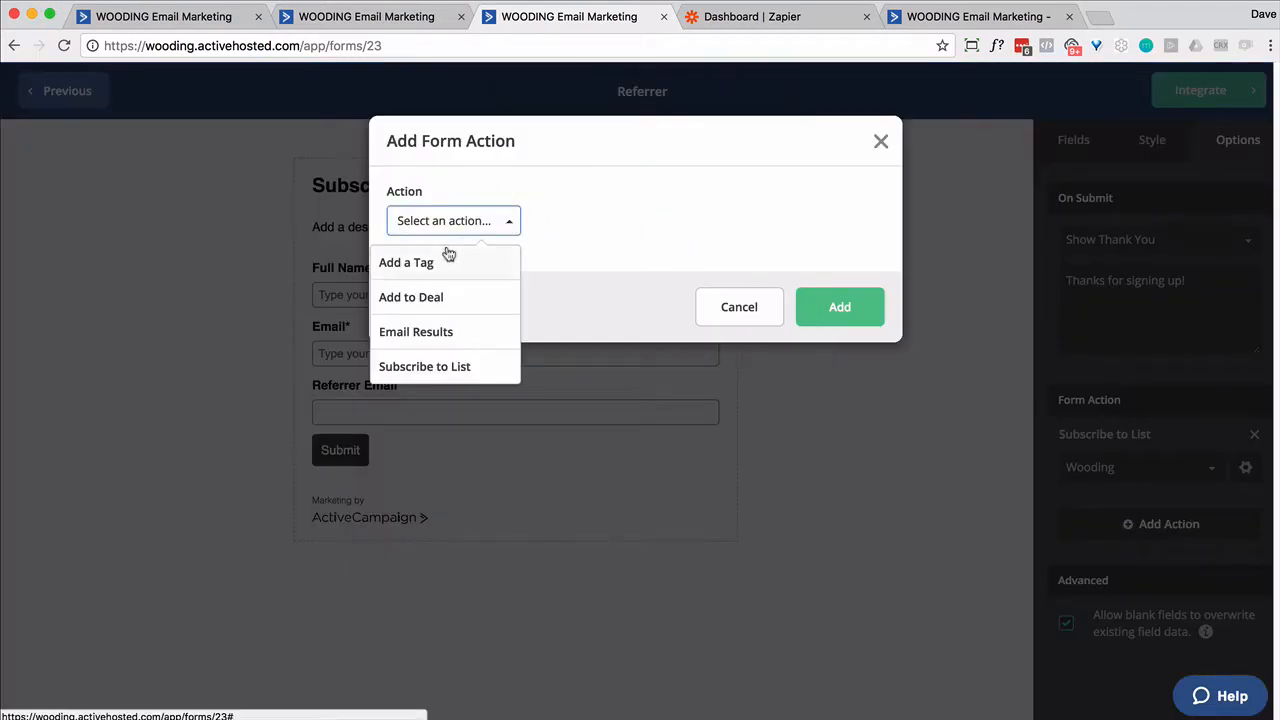
pyautogui.click(446, 366)
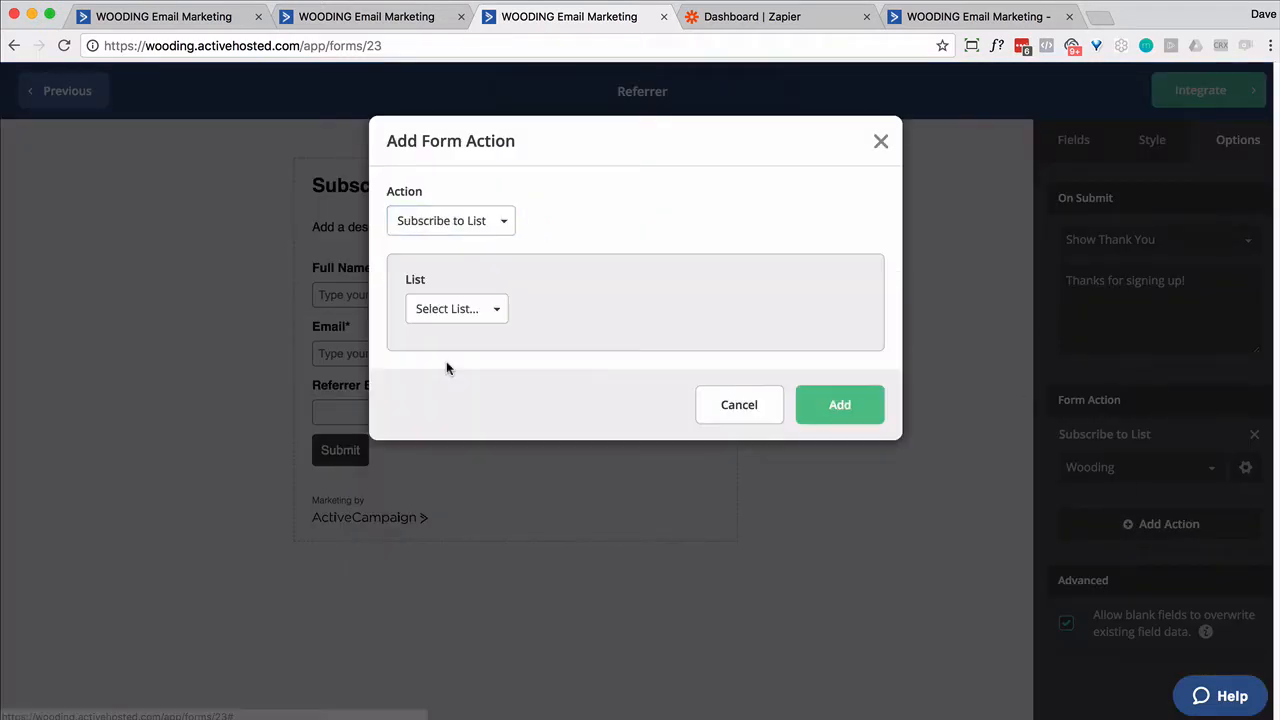
pyautogui.click(468, 316)
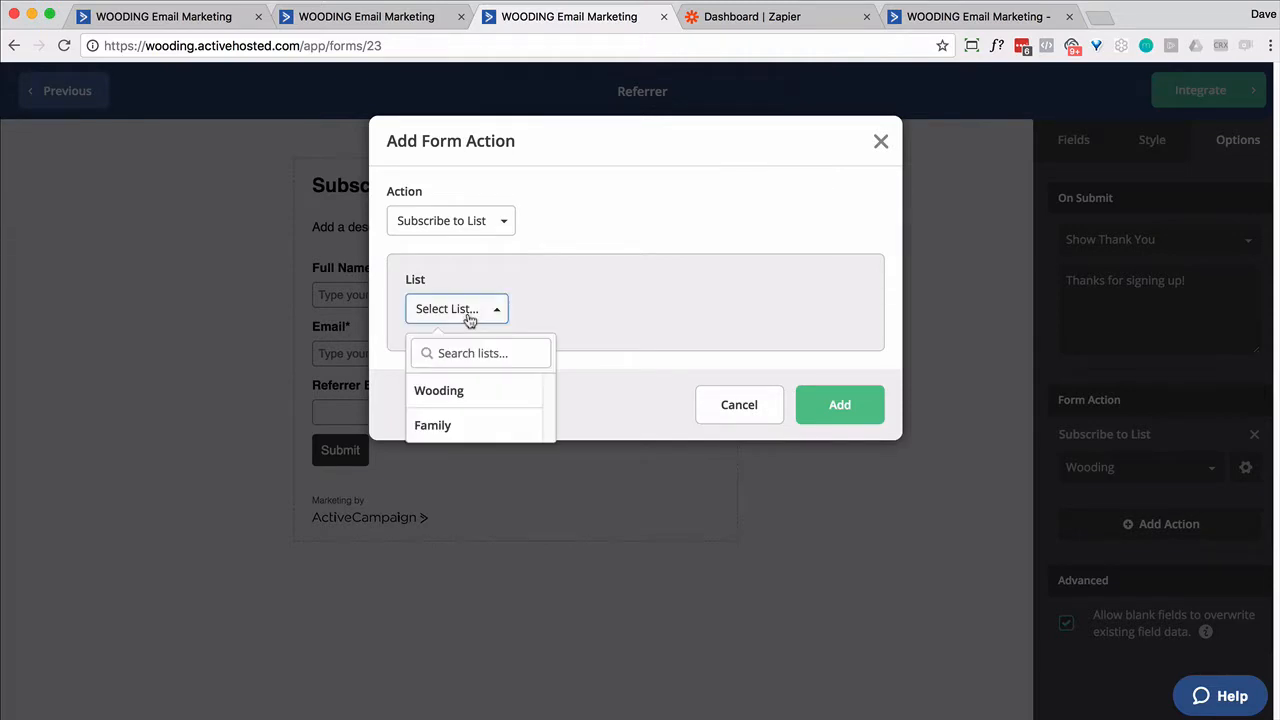
pyautogui.click(461, 400)
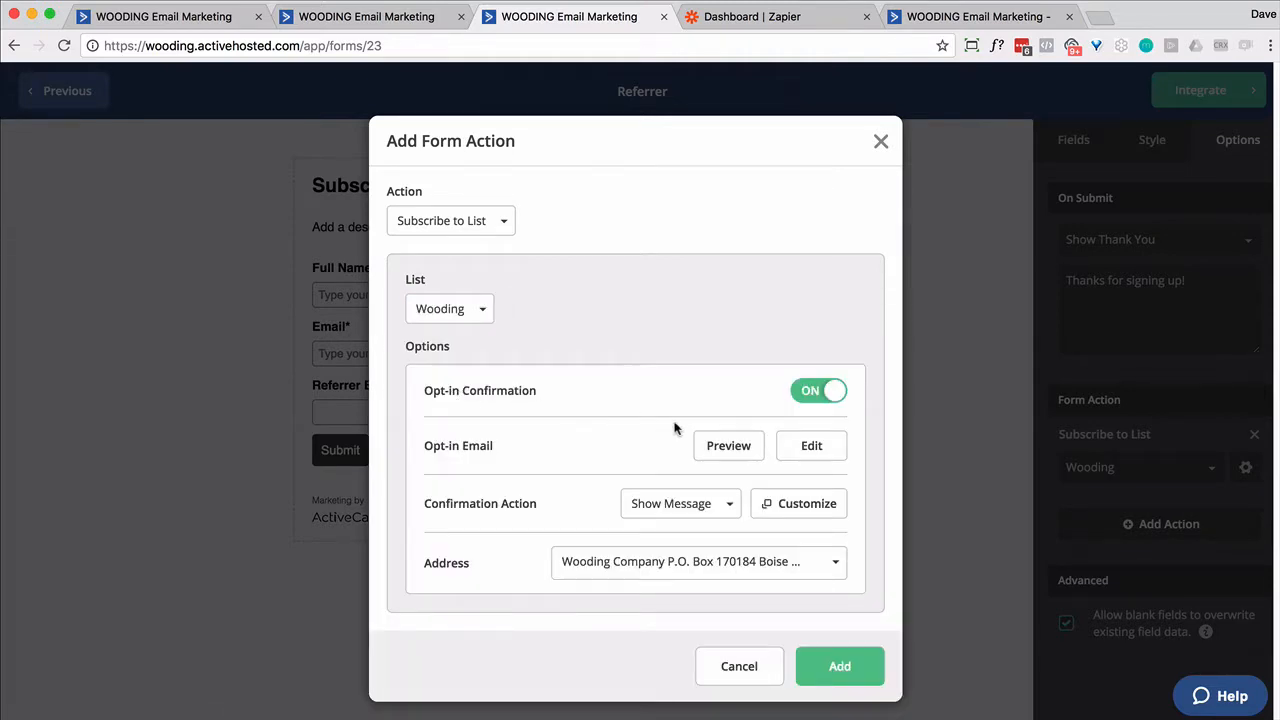
pyautogui.click(800, 398)
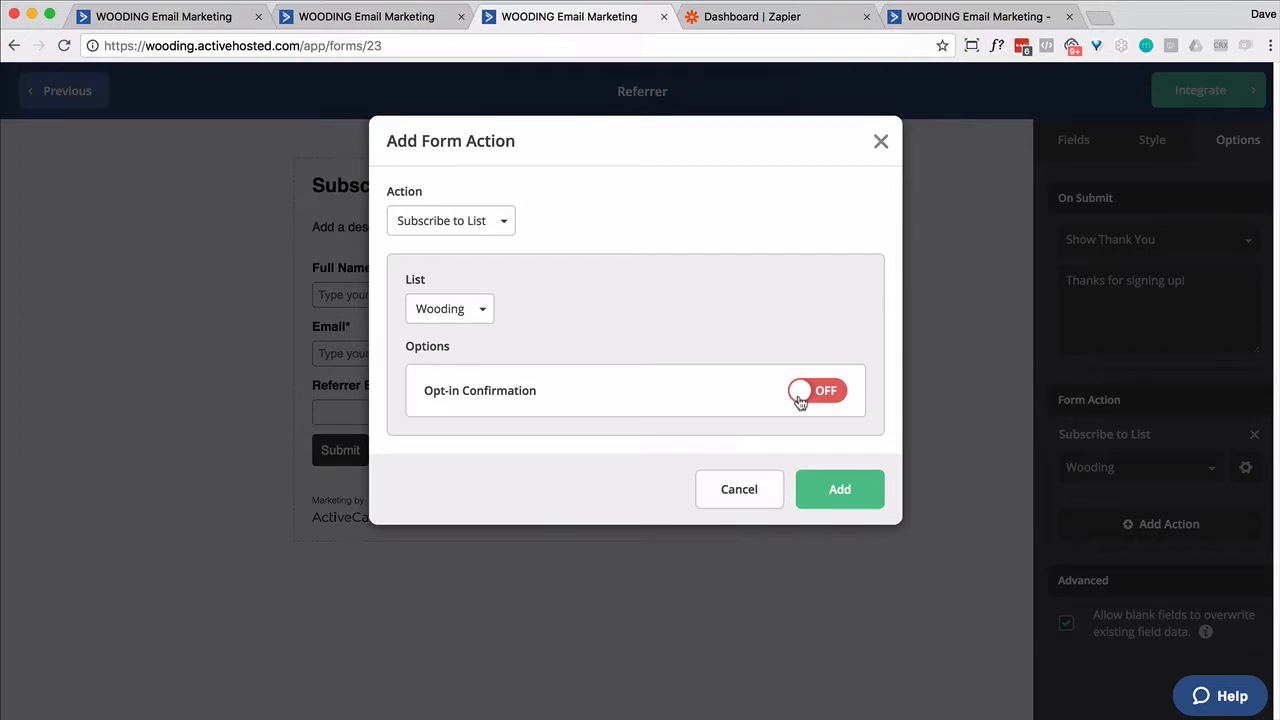
pyautogui.click(841, 489)
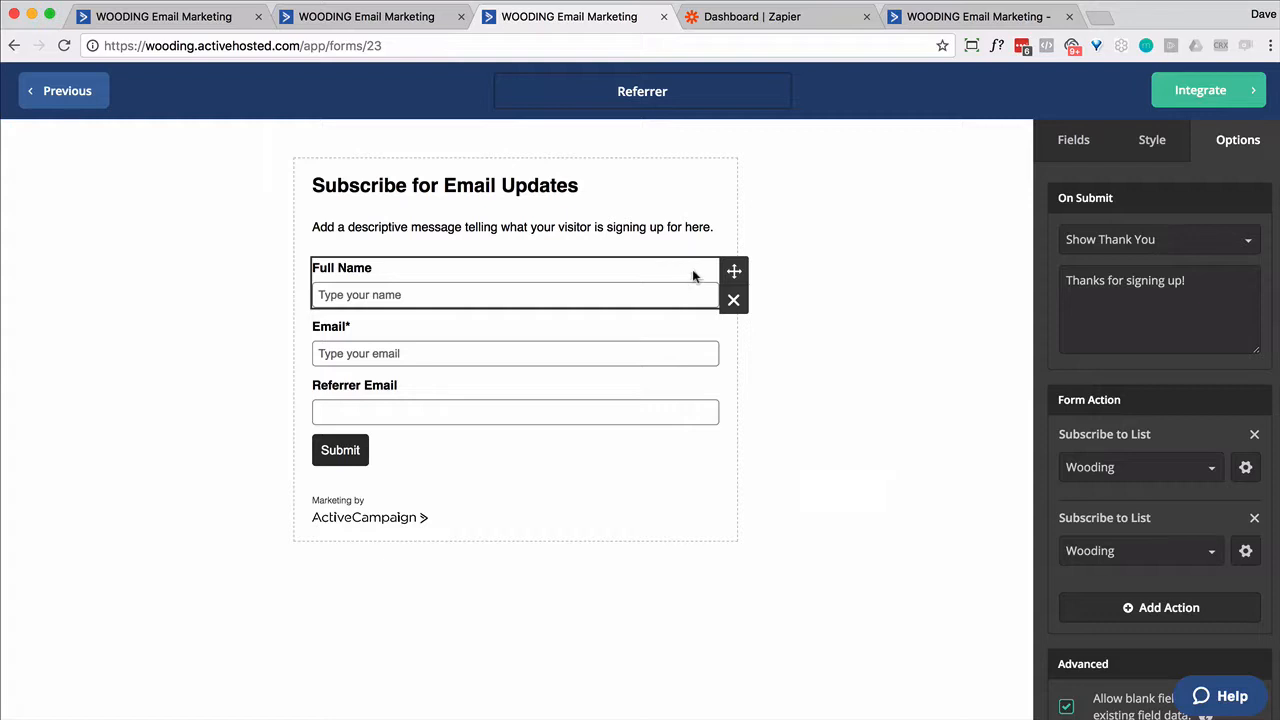
pyautogui.click(176, 28)
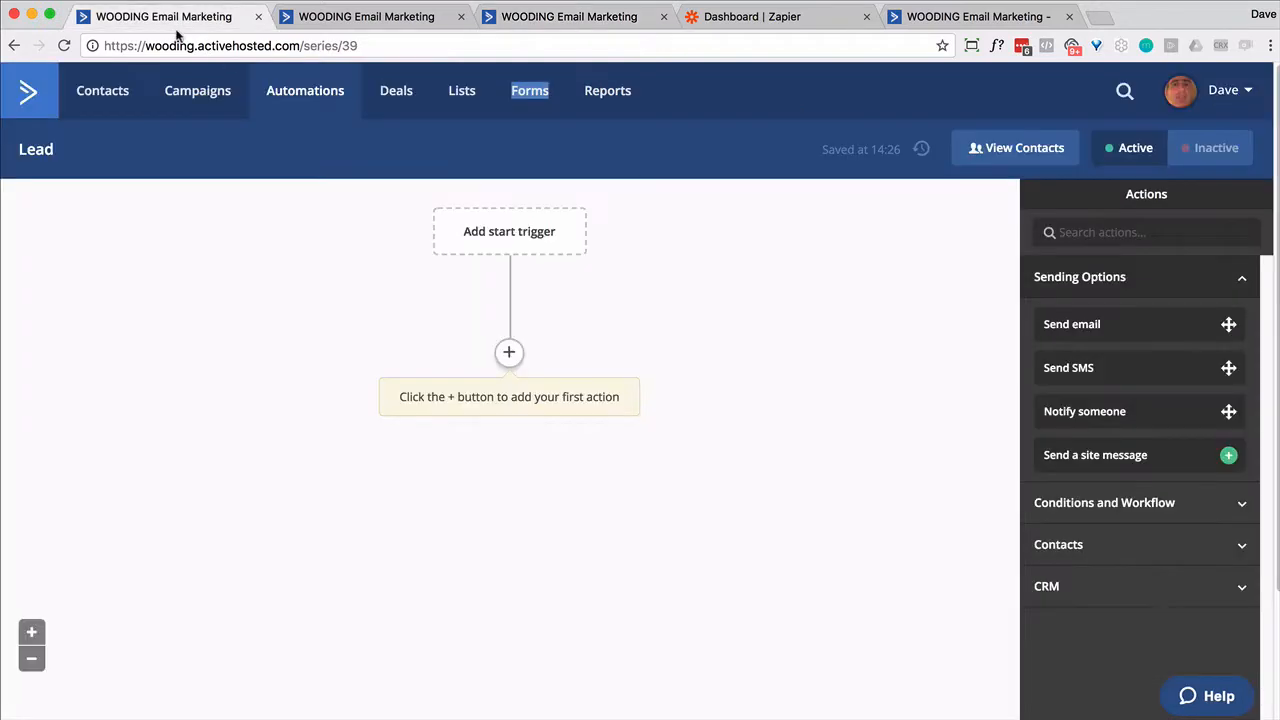
# - Start the Lead automation when a contact subscribes to the Wooding list
pyautogui.click(513, 233)
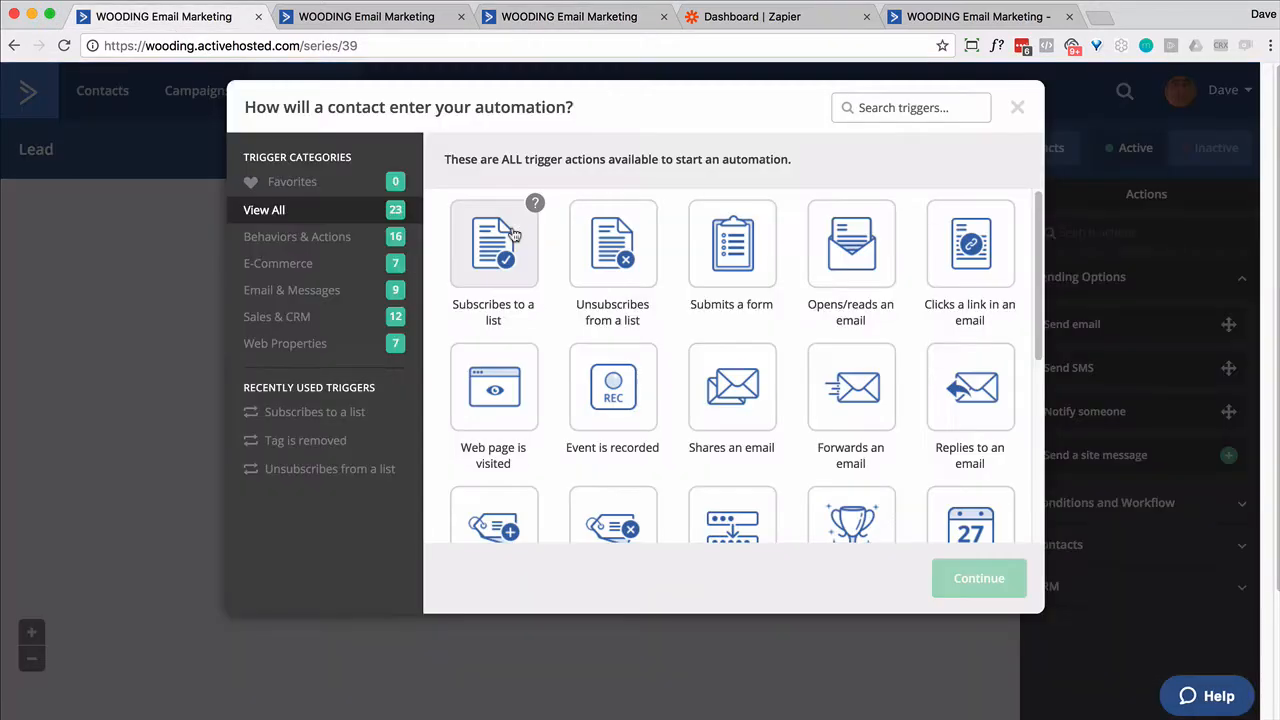
pyautogui.click(503, 262)
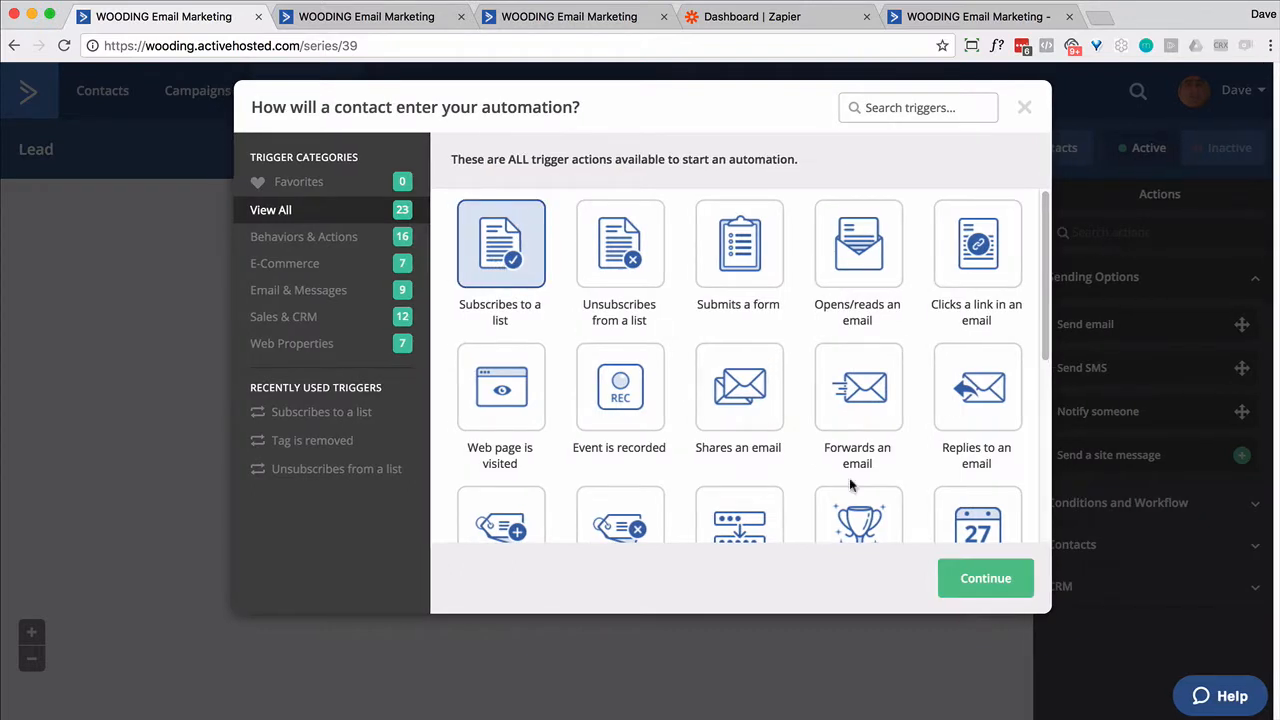
pyautogui.doubleClick(545, 305)
pyautogui.click(423, 208)
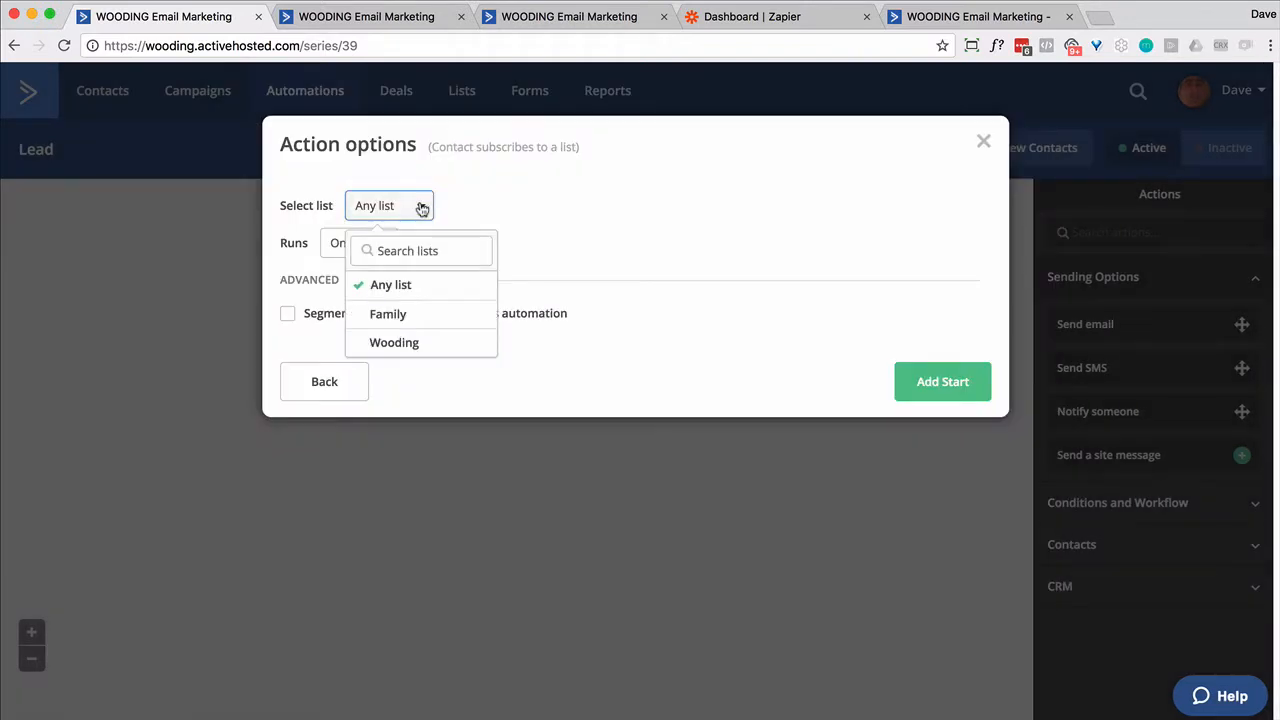
pyautogui.click(409, 343)
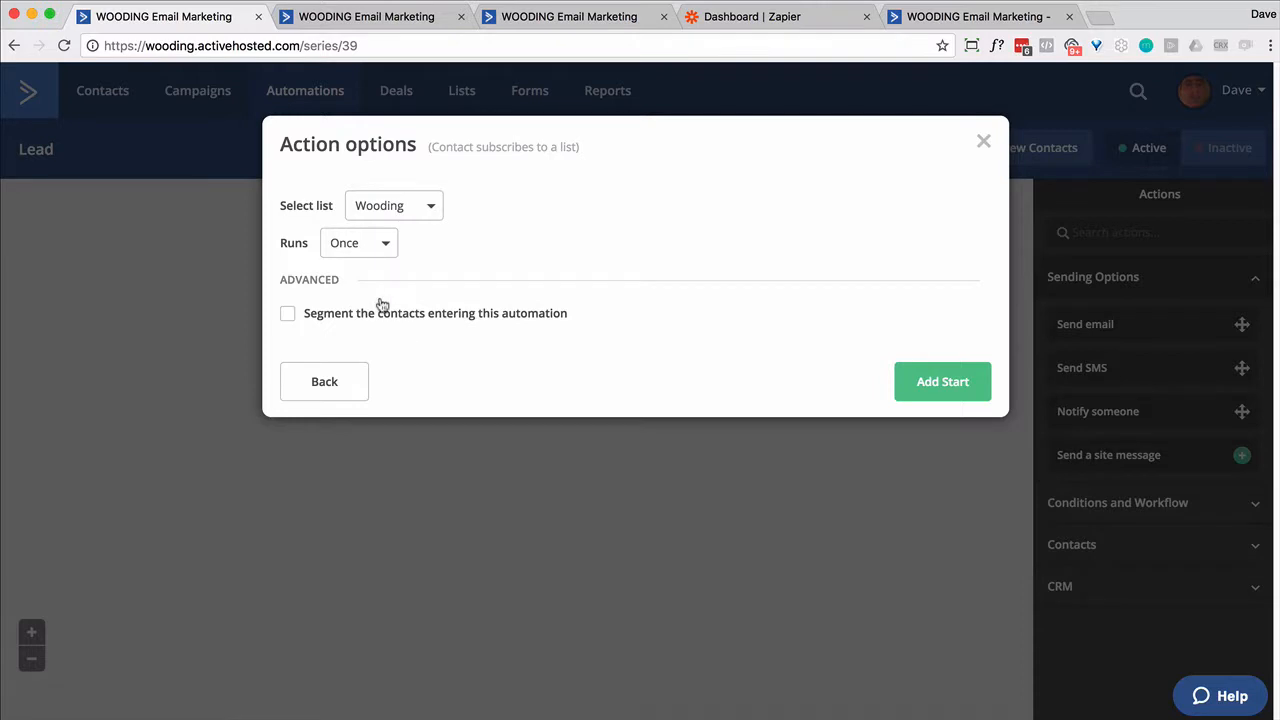
pyautogui.click(926, 396)
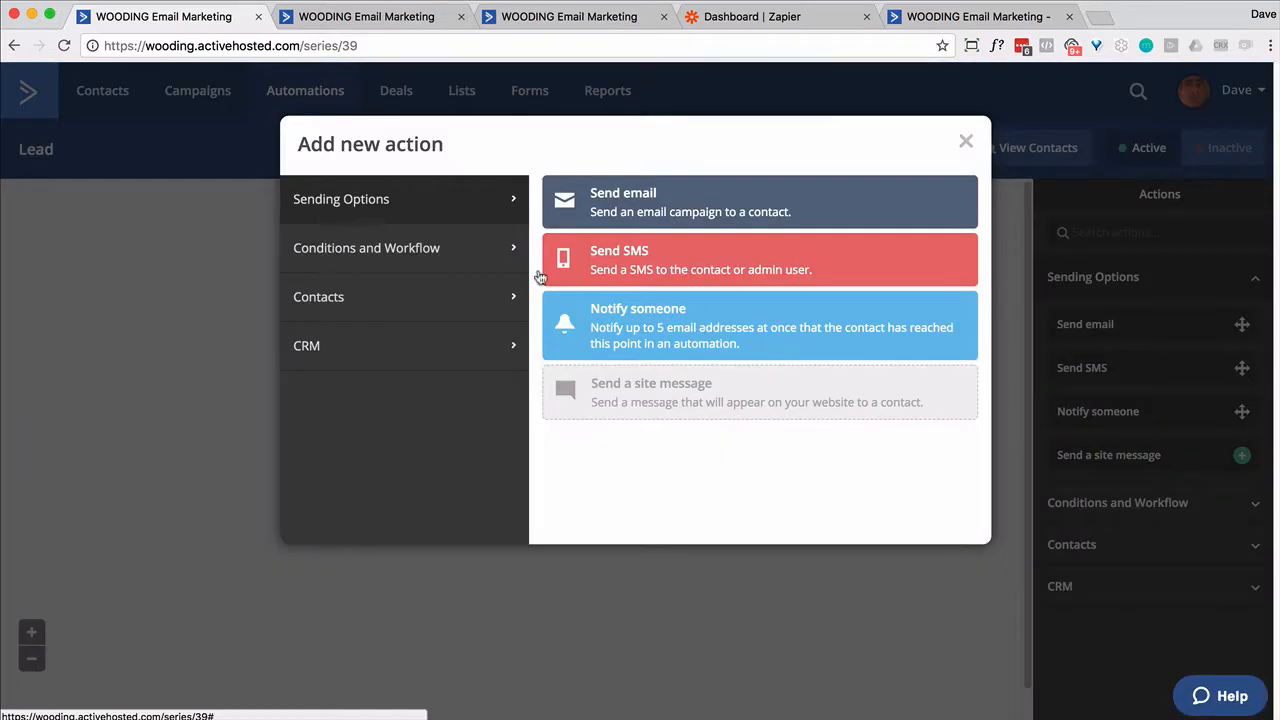
# - Add an If/Else split checking that Referrer Email is greater than empty
pyautogui.click(491, 258)
pyautogui.click(614, 253)
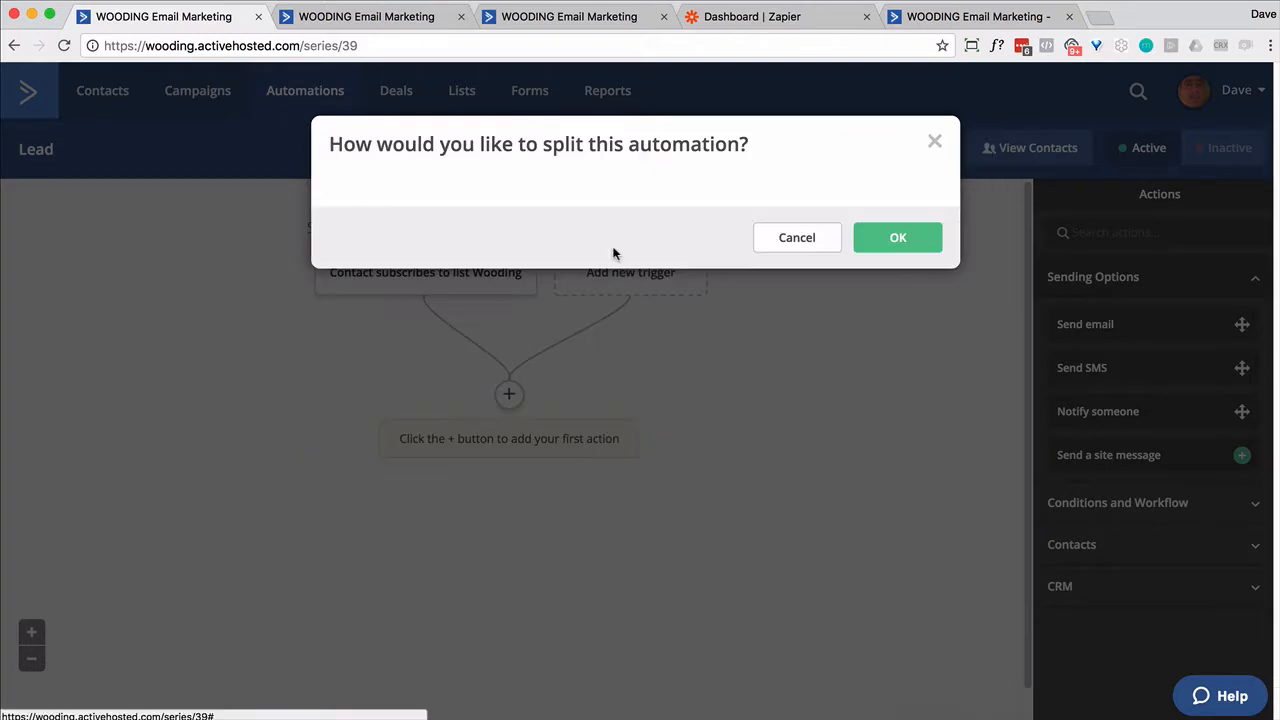
pyautogui.click(552, 236)
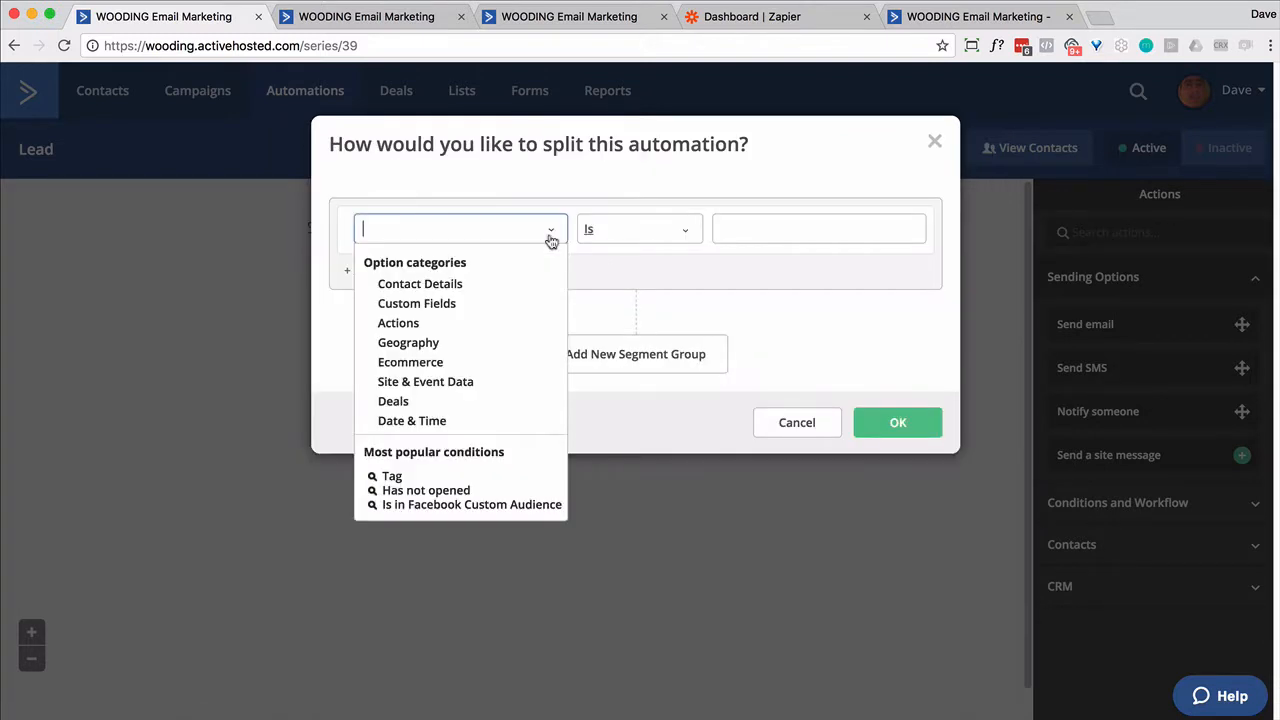
pyautogui.click(444, 305)
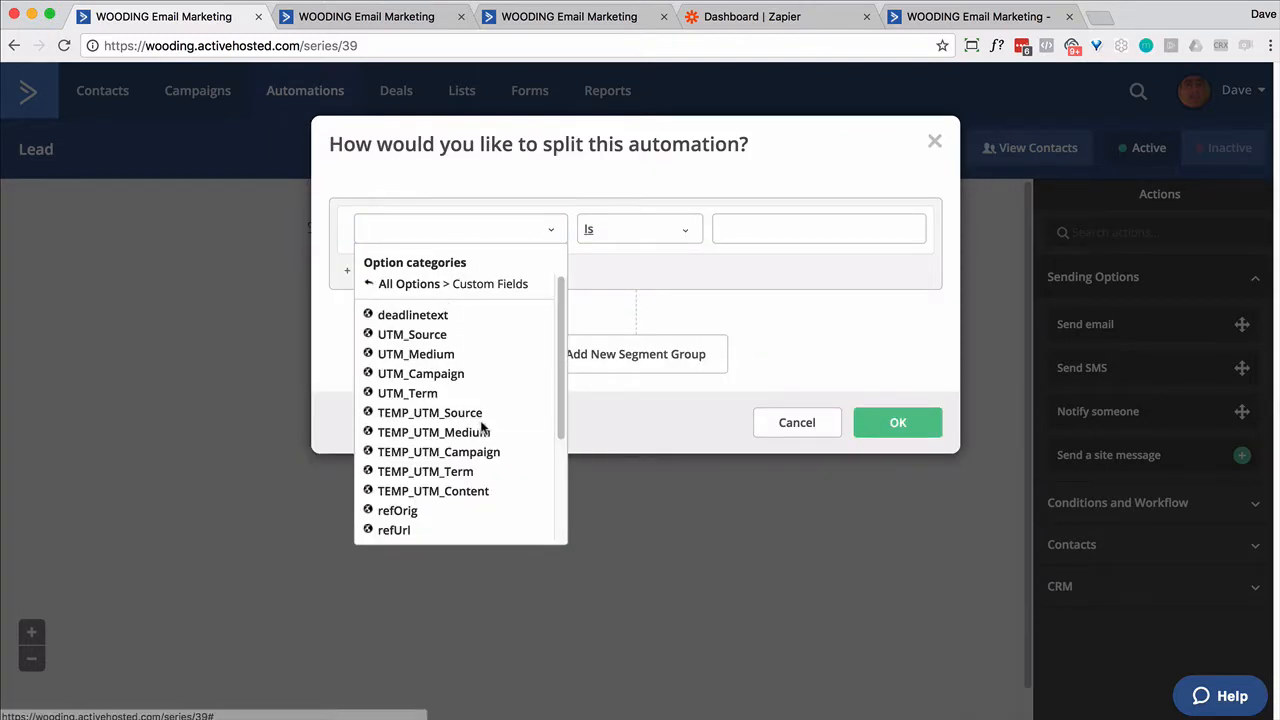
pyautogui.scroll(-3, 483, 426)
pyautogui.scroll(4, 480, 470)
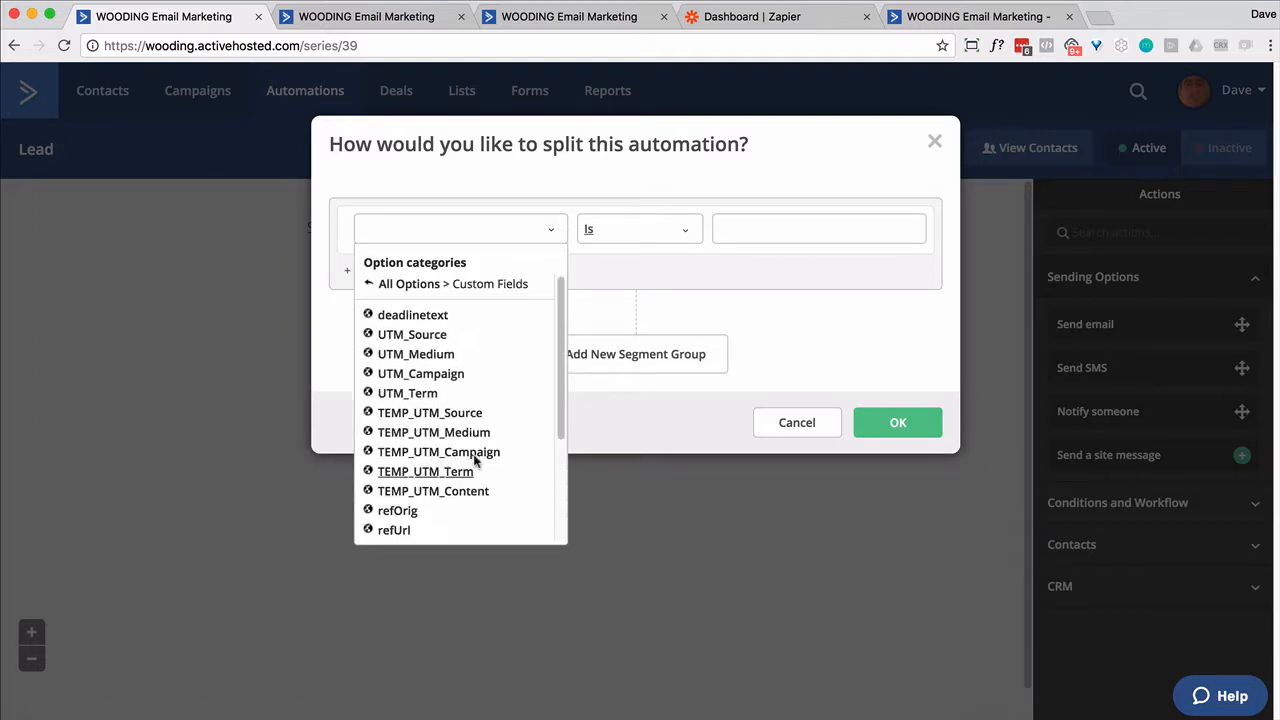
pyautogui.click(404, 233)
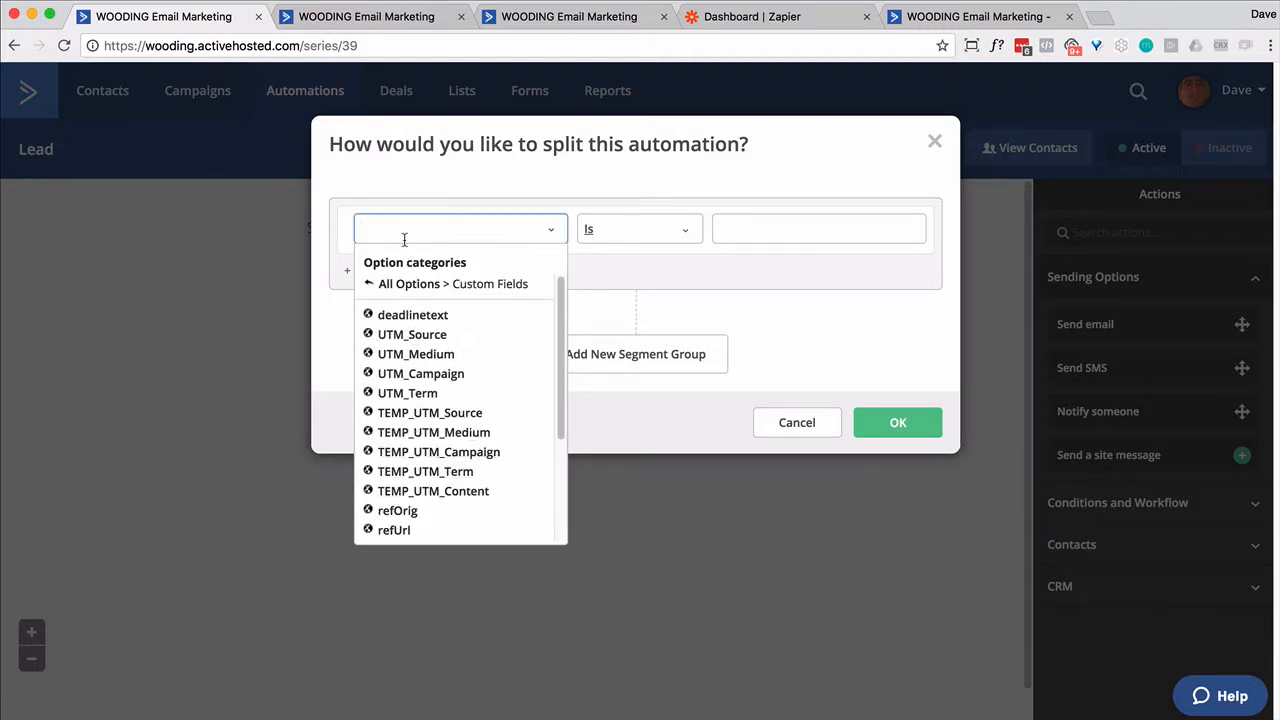
pyautogui.write('Re')
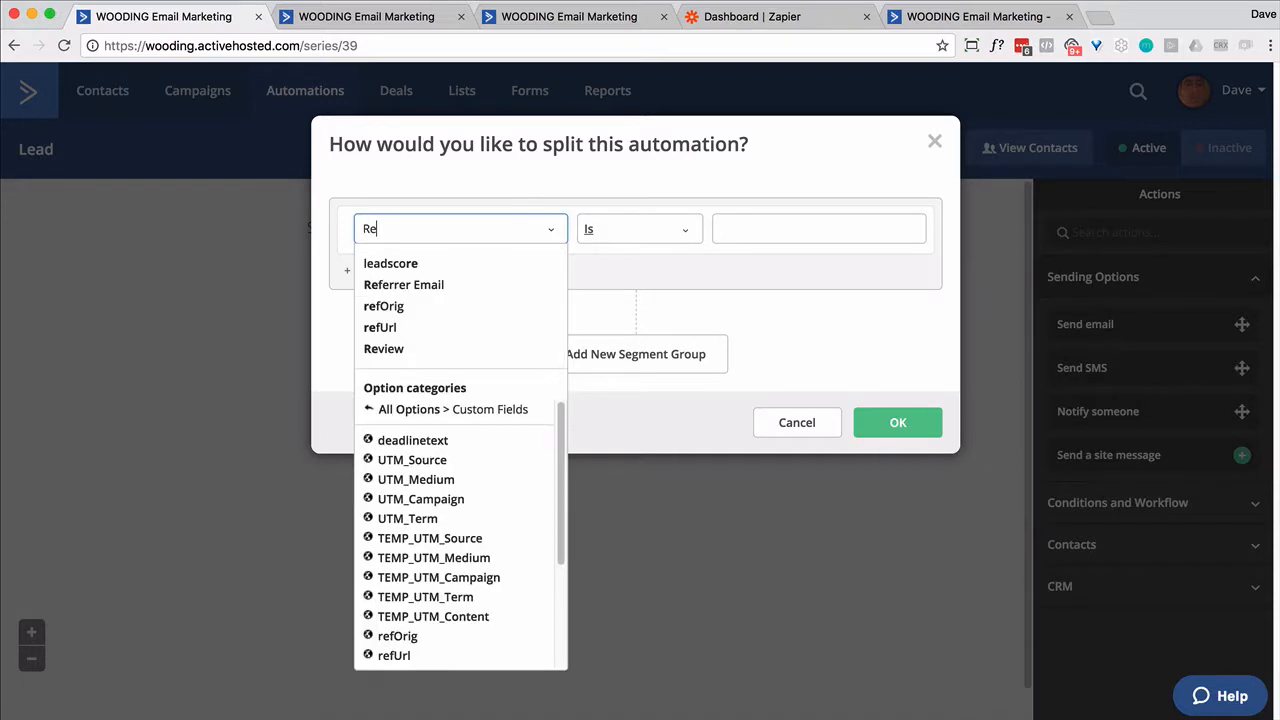
pyautogui.click(415, 286)
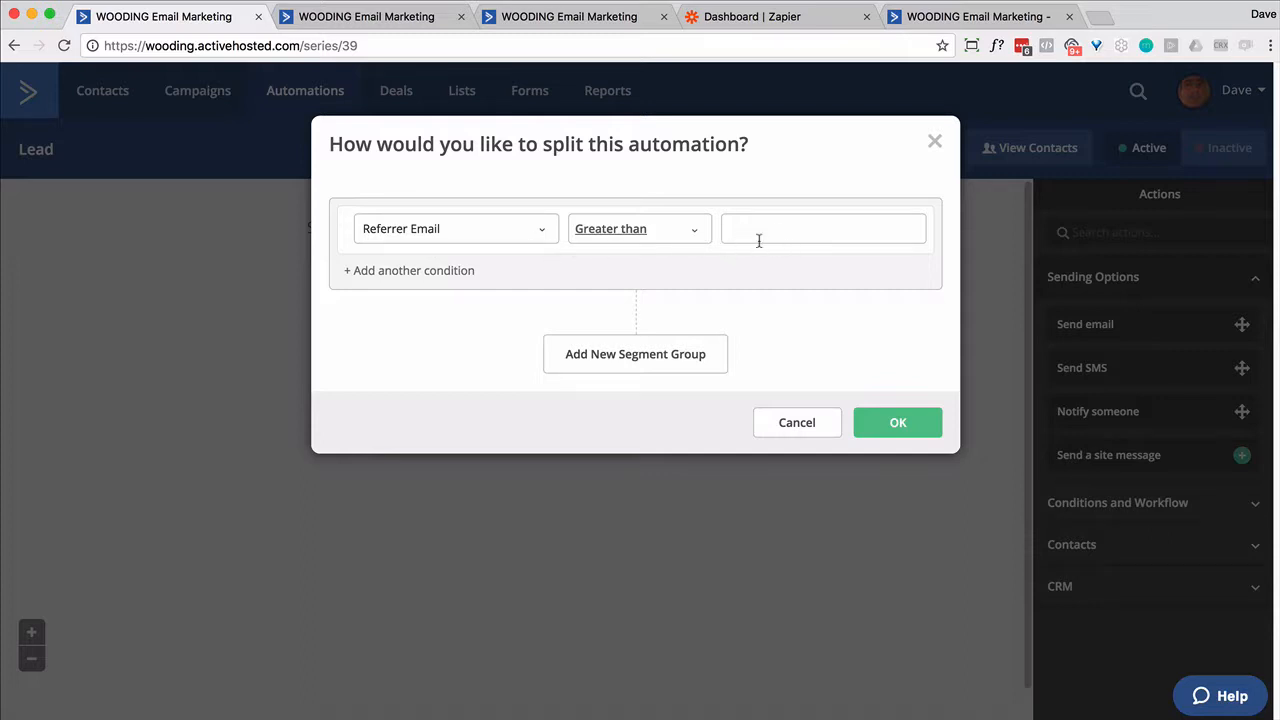
pyautogui.click(894, 422)
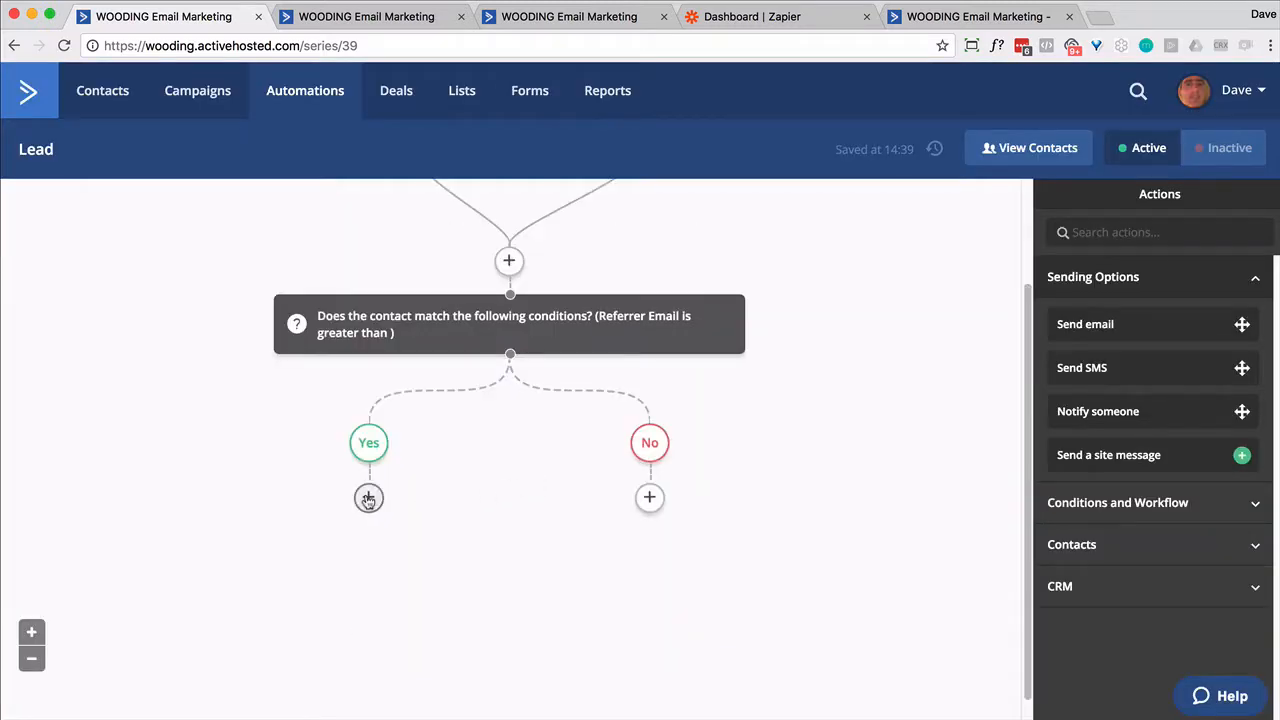
# - Add a Webhook action under the Yes branch
pyautogui.click(365, 493)
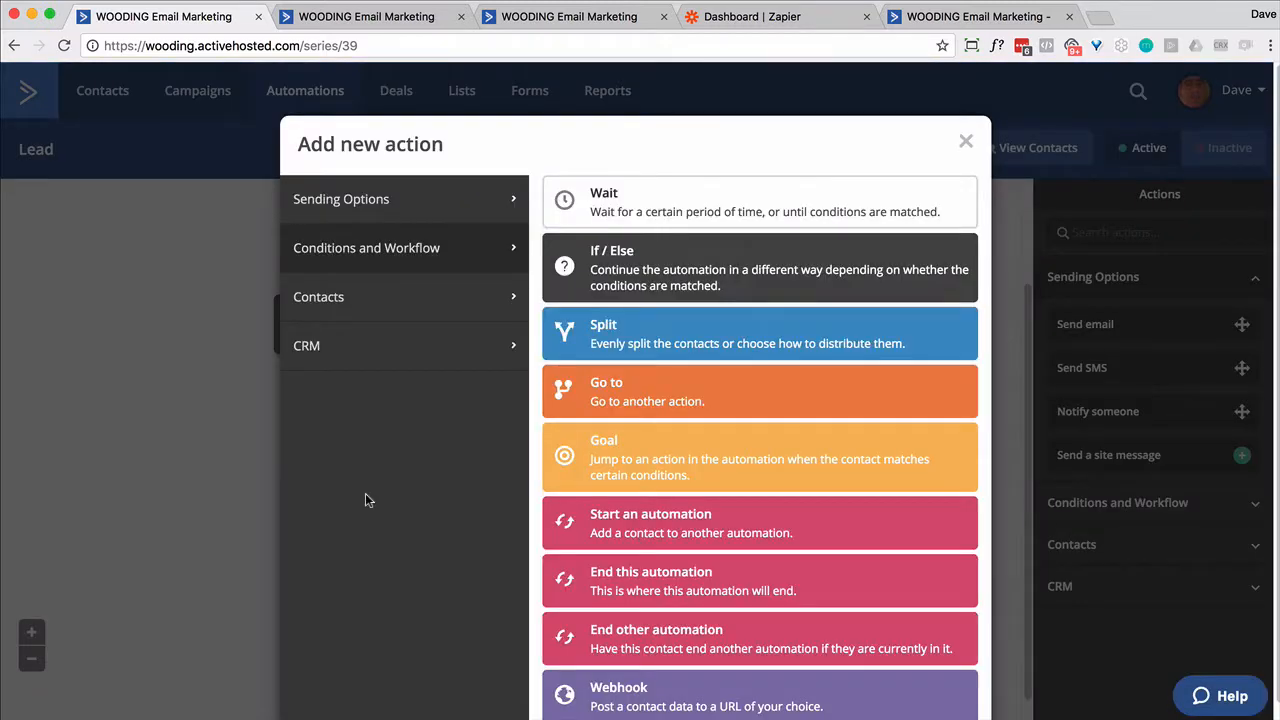
pyautogui.click(637, 680)
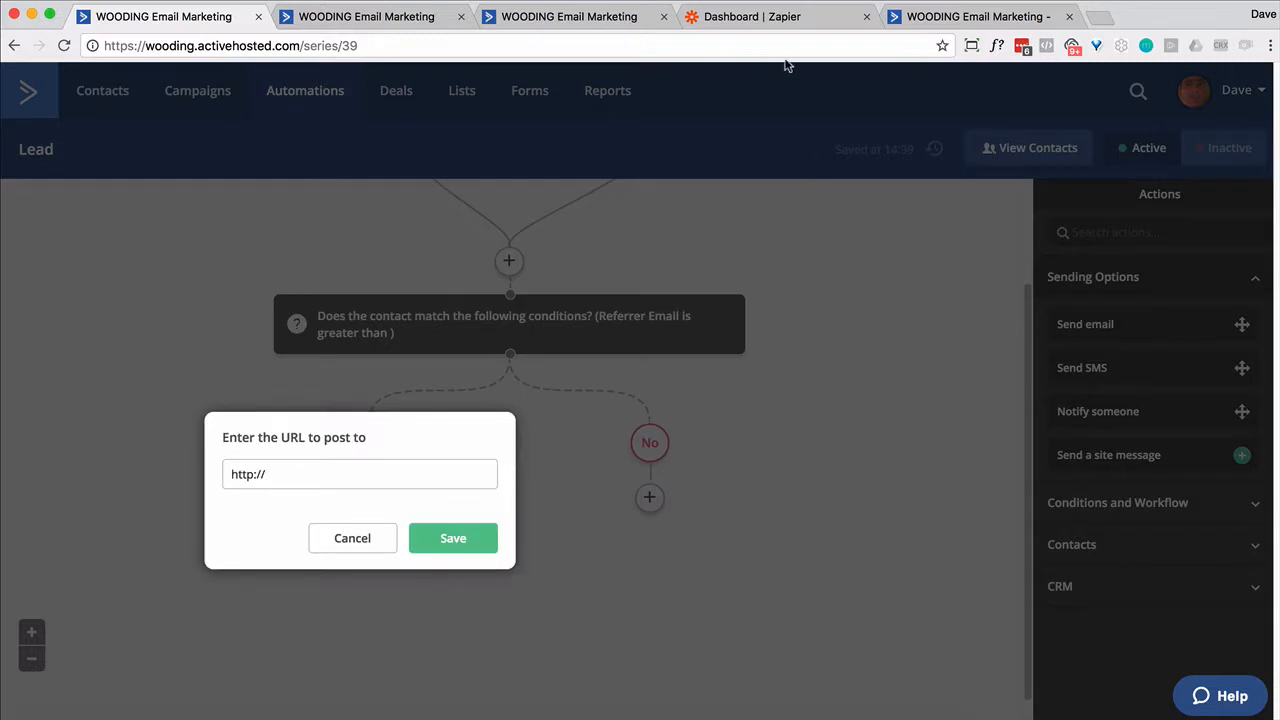
pyautogui.click(765, 24)
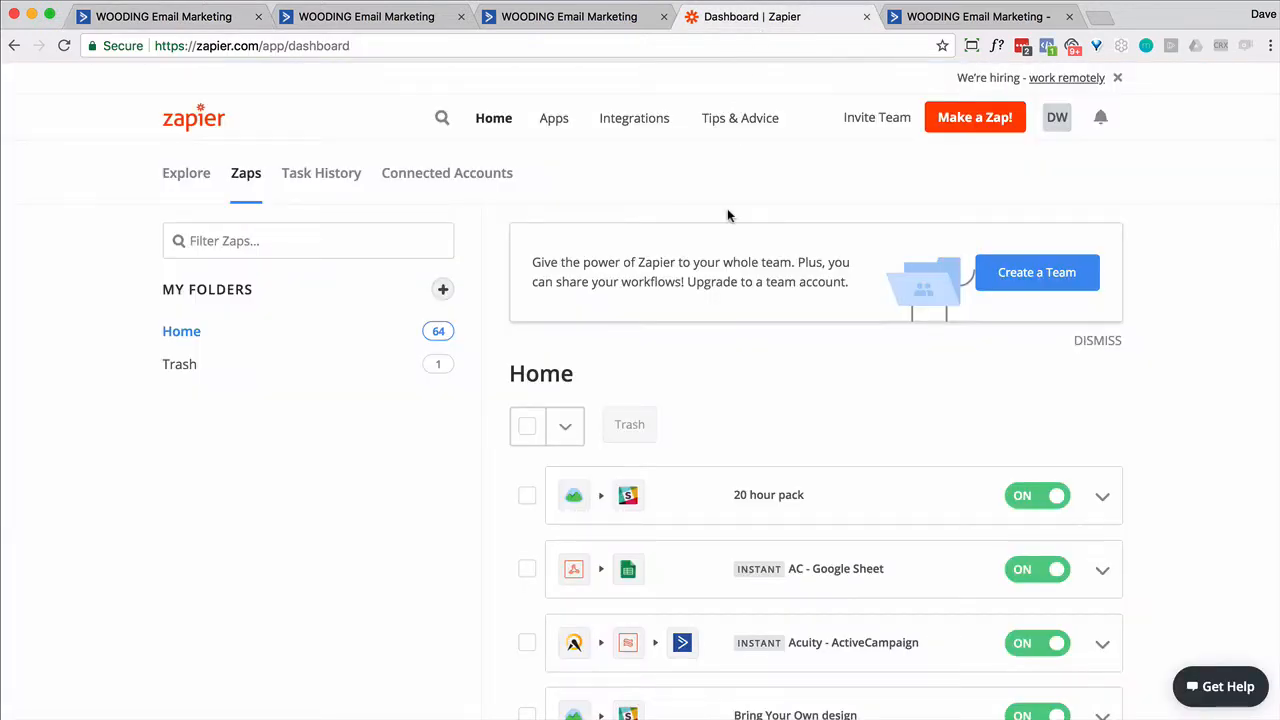
# - Create a new Zap with a Webhooks by Zapier Catch Hook trigger
pyautogui.click(974, 120)
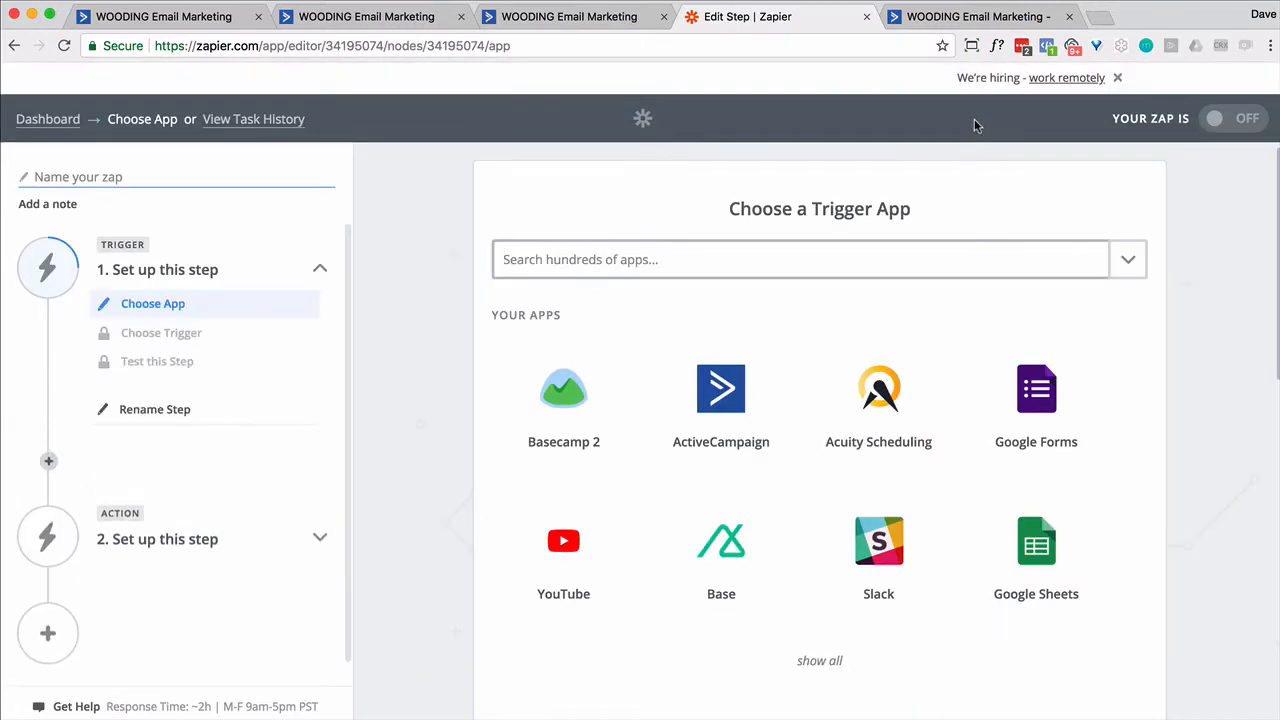
pyautogui.scroll(-5, 690, 355)
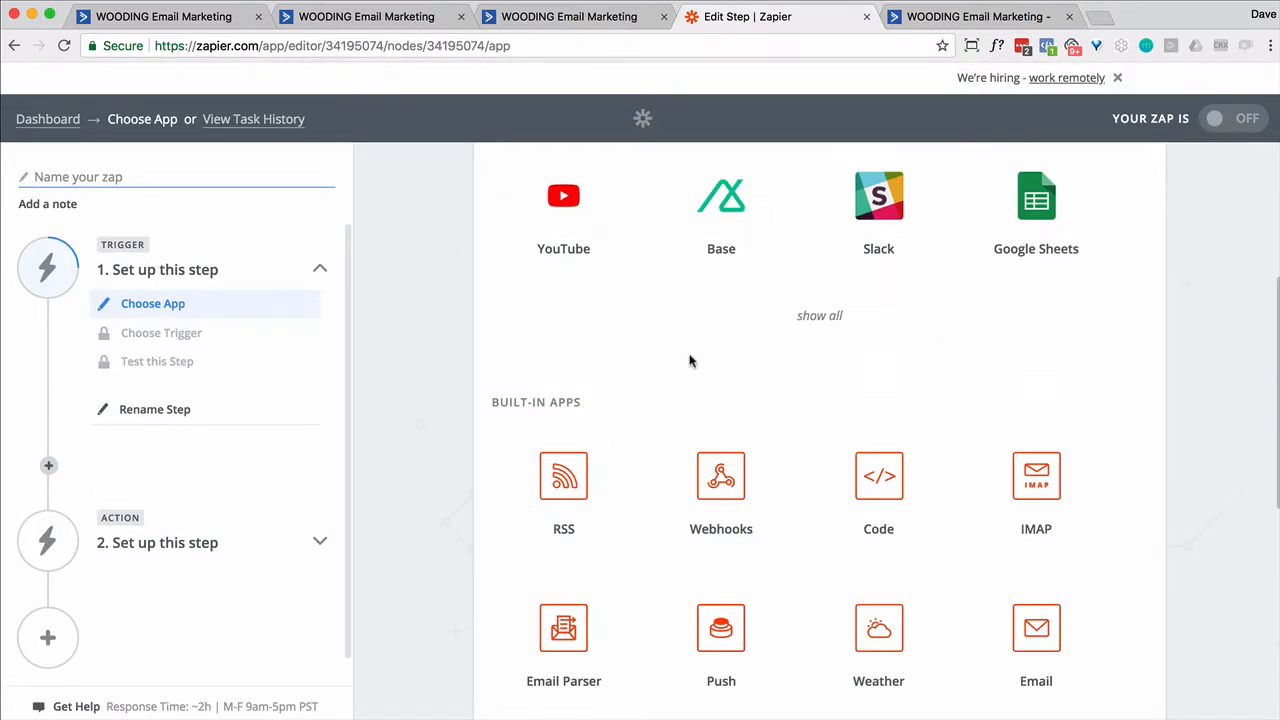
pyautogui.click(729, 504)
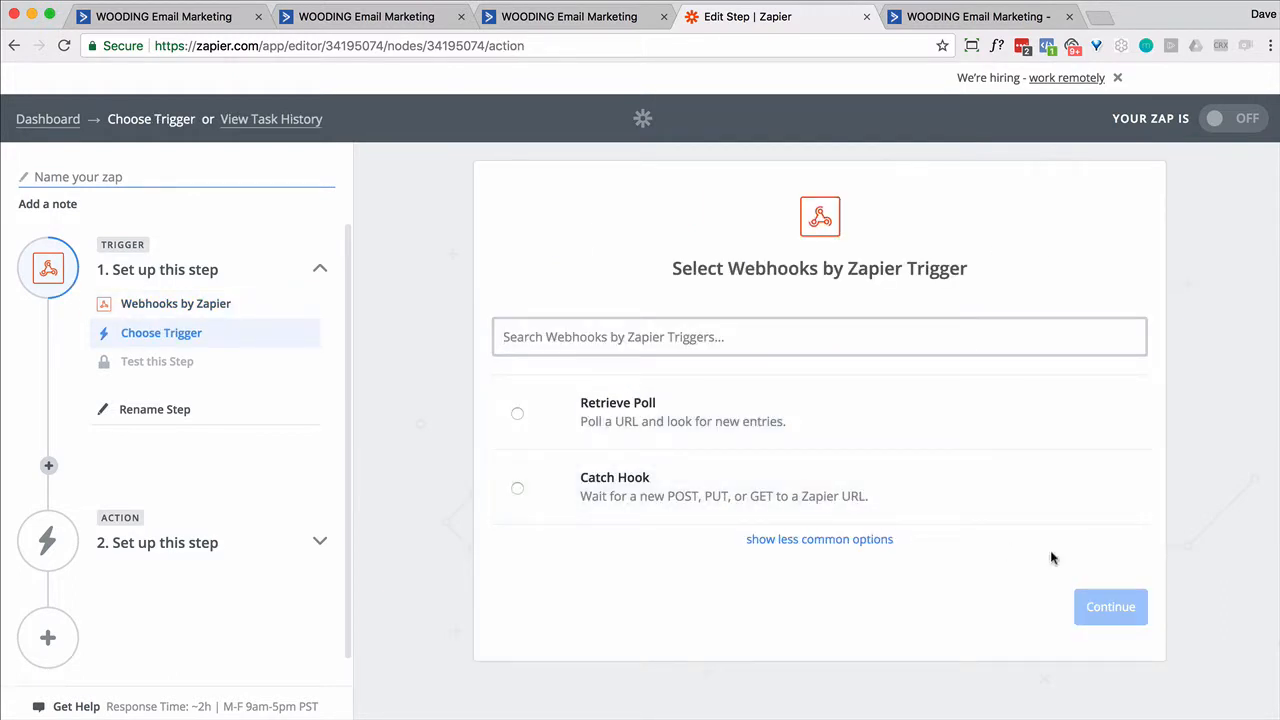
pyautogui.click(517, 489)
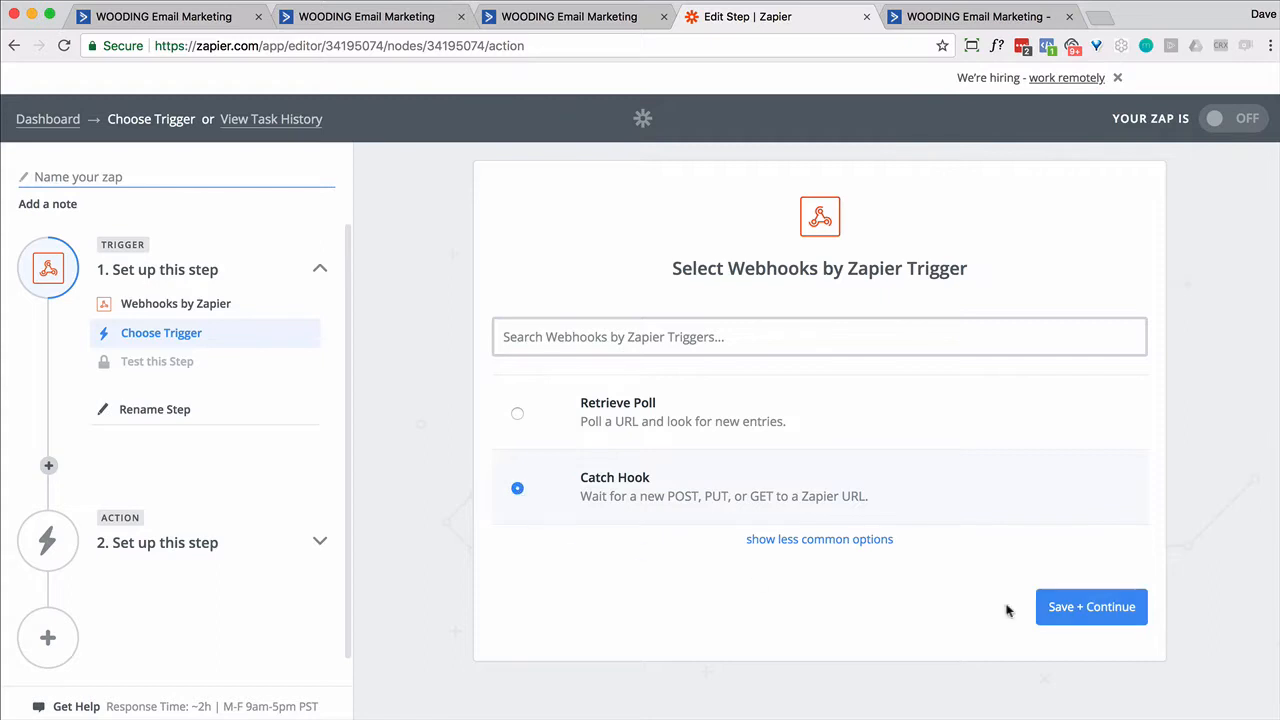
pyautogui.click(1088, 607)
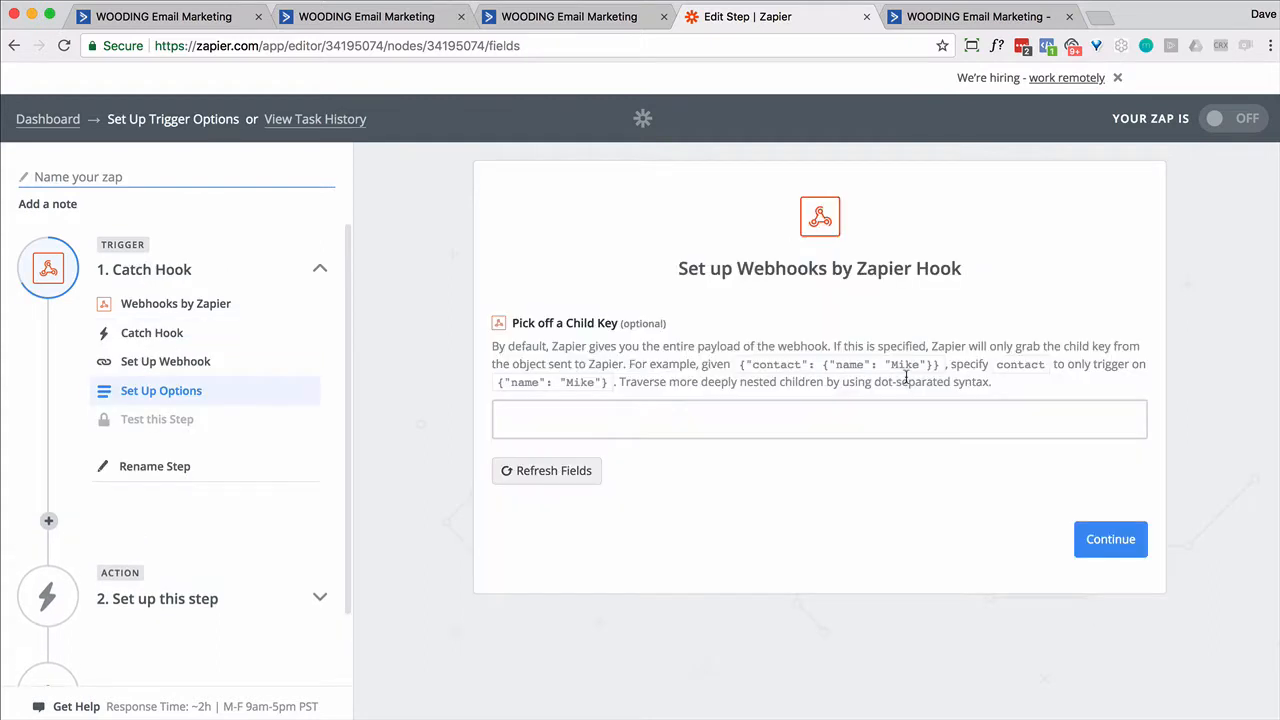
pyautogui.click(1110, 540)
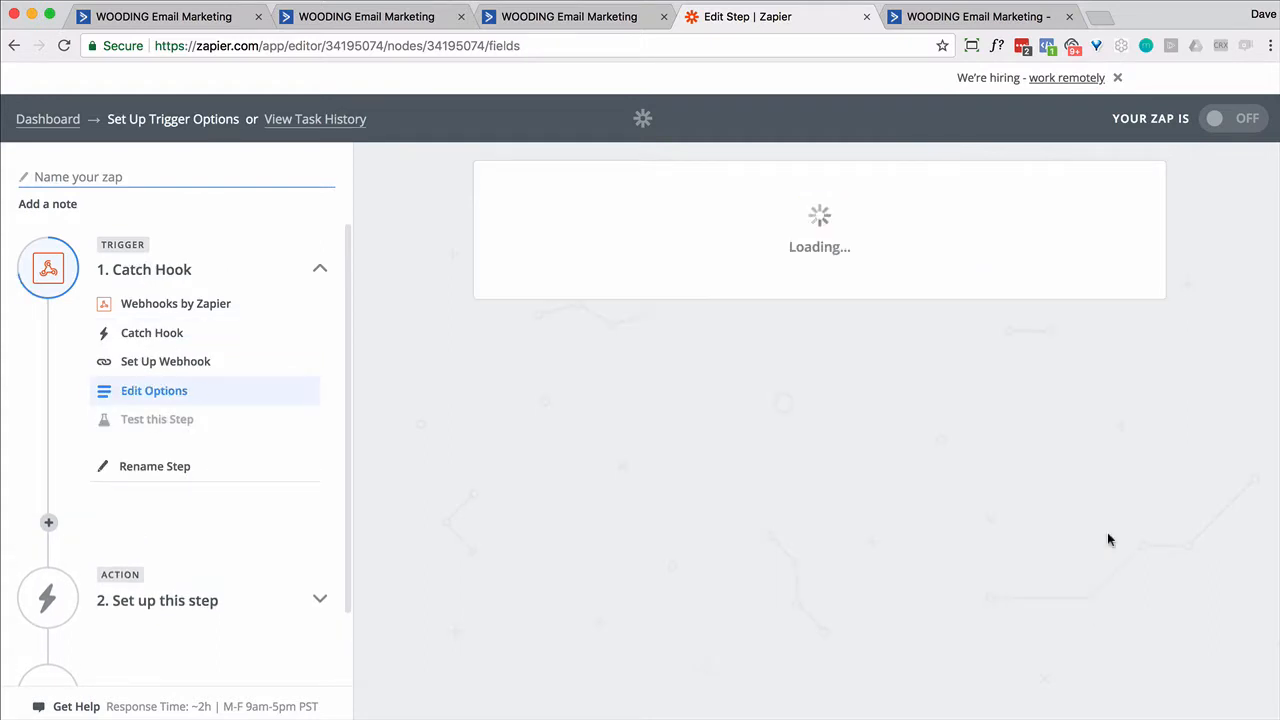
# - Select the generated Catch Hook webhook URL for copying
pyautogui.scroll(-2, 1026, 333)
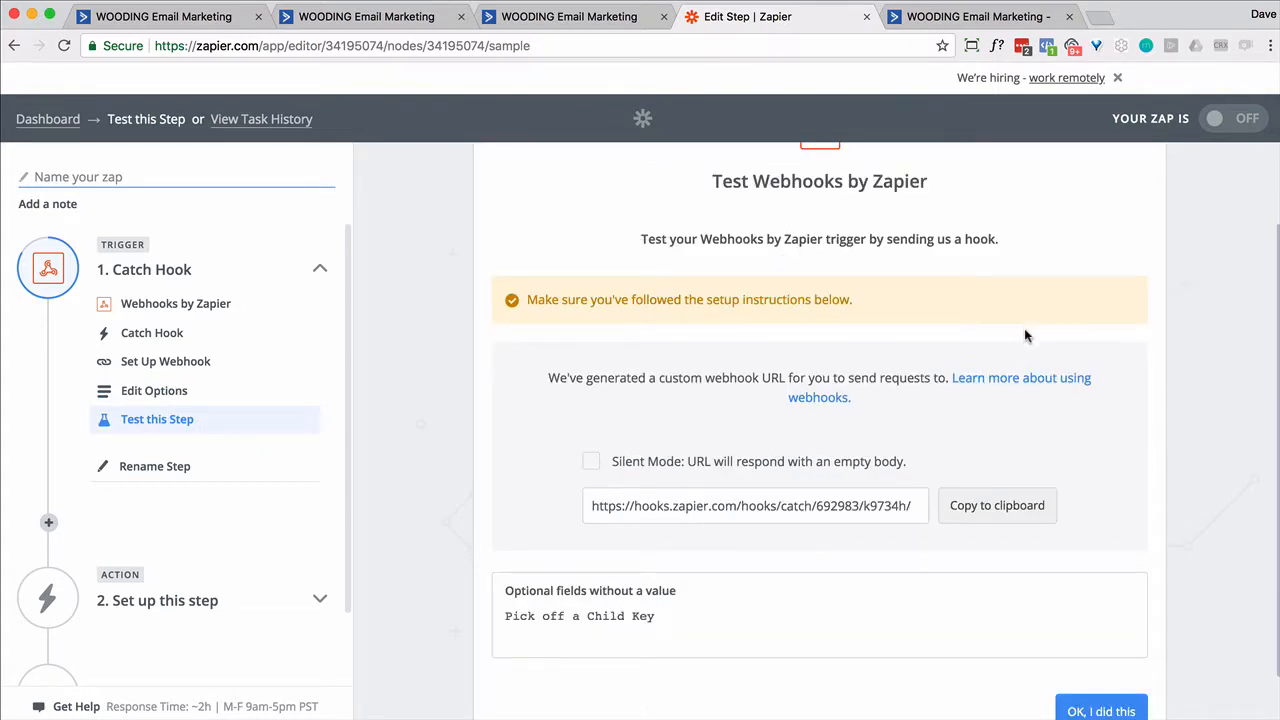
pyautogui.tripleClick(843, 505)
pyautogui.hotkey('ctrl', 'c')
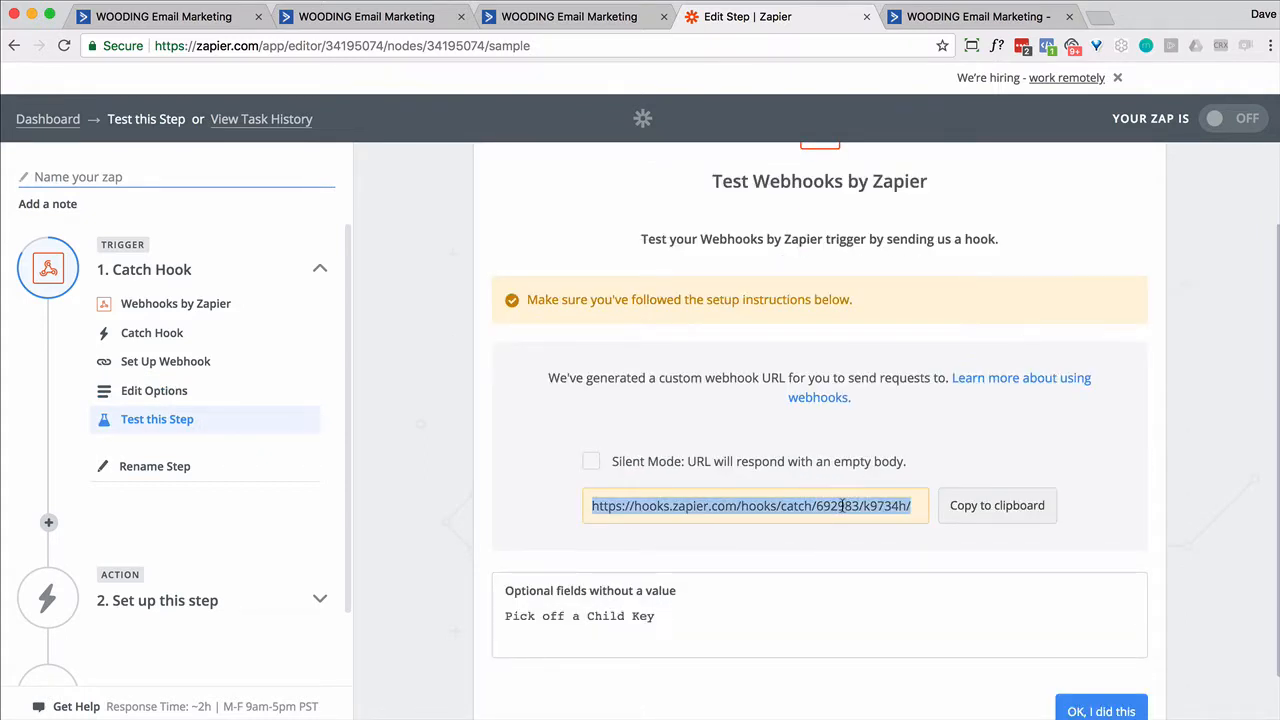
pyautogui.click(565, 17)
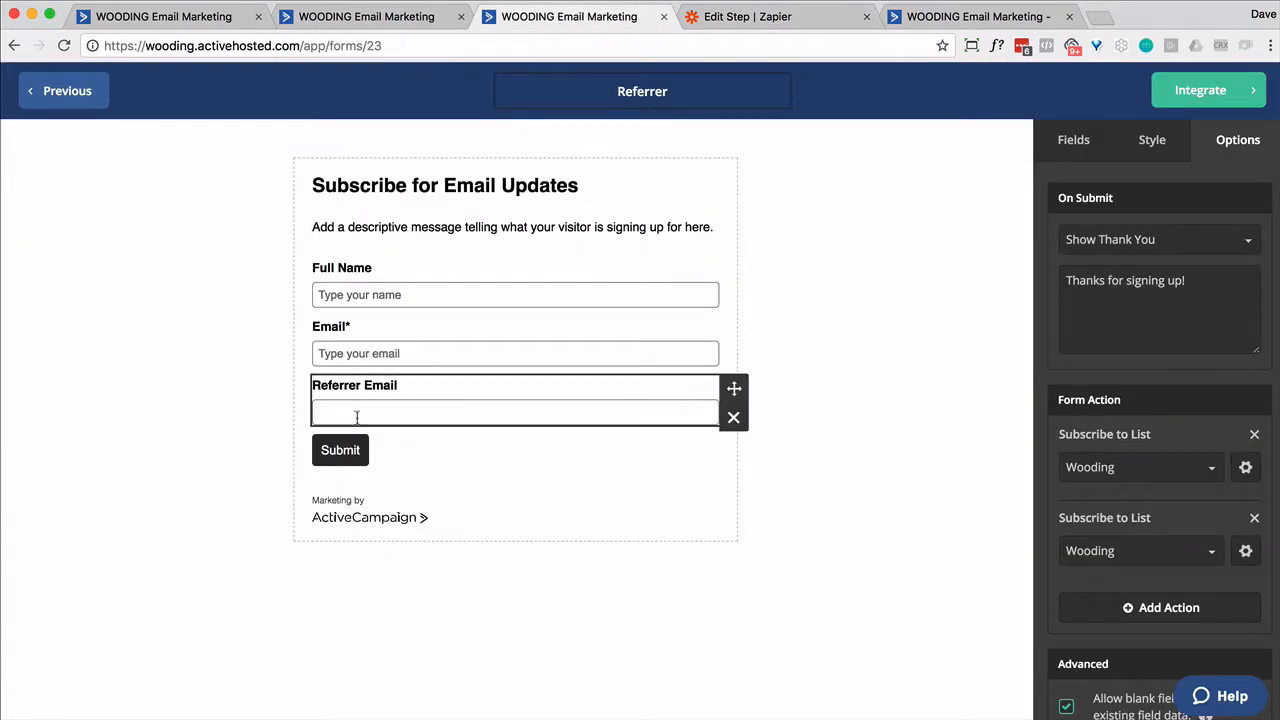
pyautogui.click(160, 17)
pyautogui.click(330, 478)
pyautogui.hotkey('ctrl', 'a')
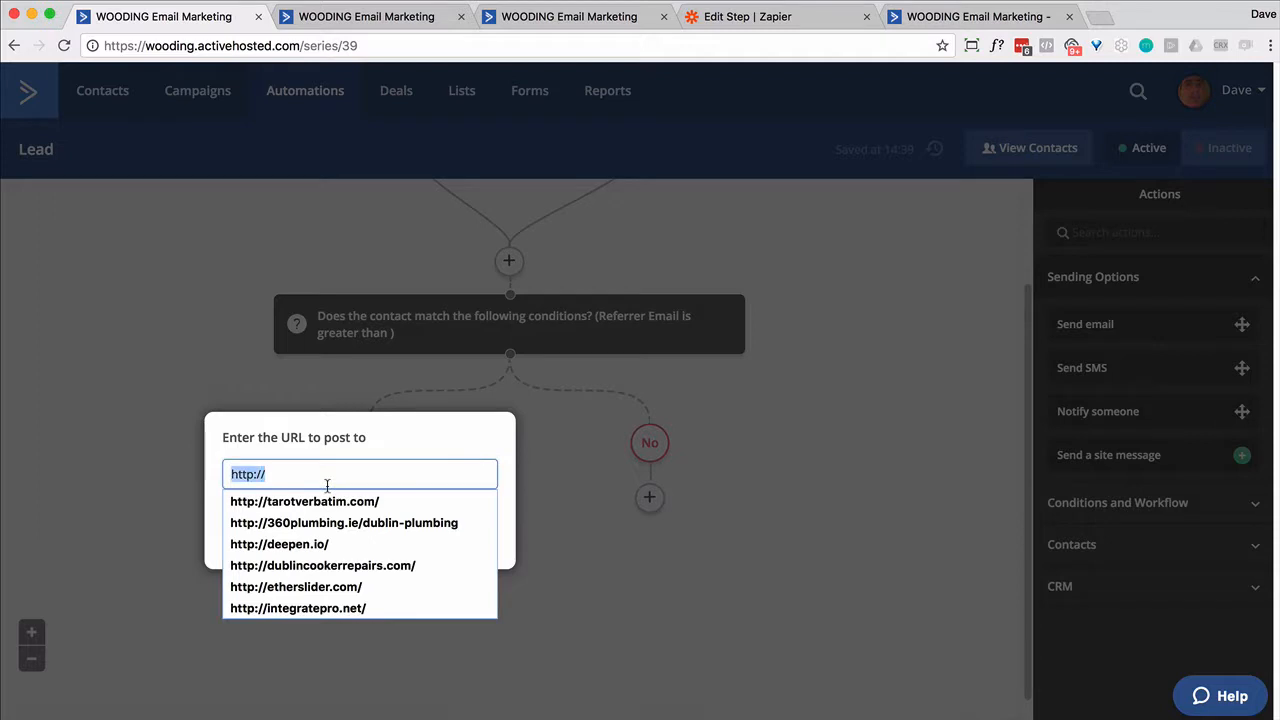
pyautogui.hotkey('ctrl', 'v')
pyautogui.click(469, 540)
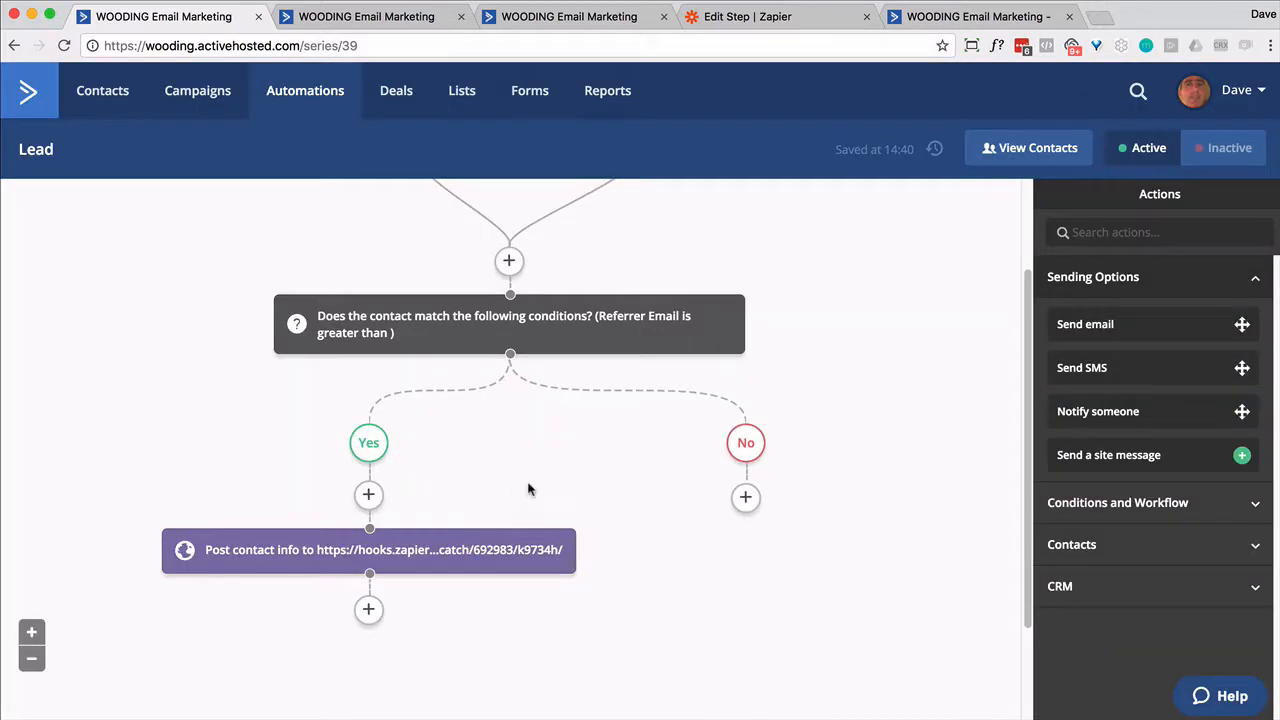
pyautogui.click(952, 20)
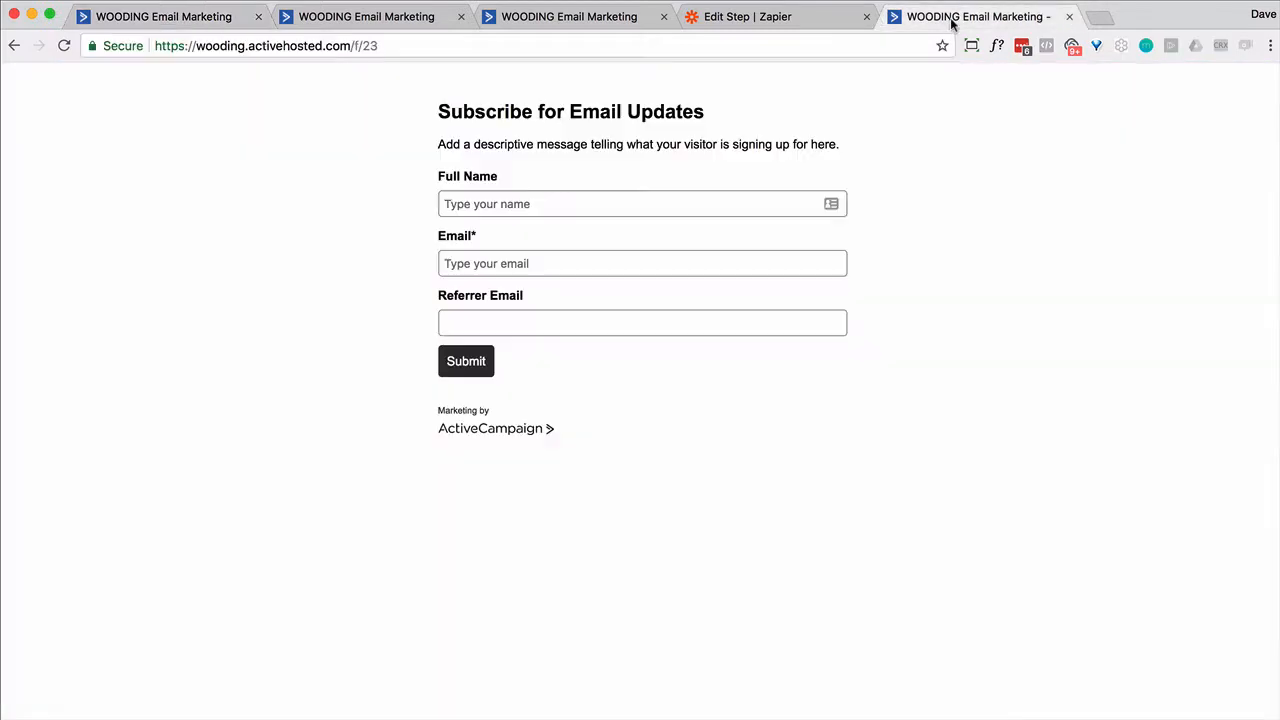
# - Submit a test signup on the live form with a full name, email and referrer email
pyautogui.click(509, 210)
pyautogui.press('Tab')
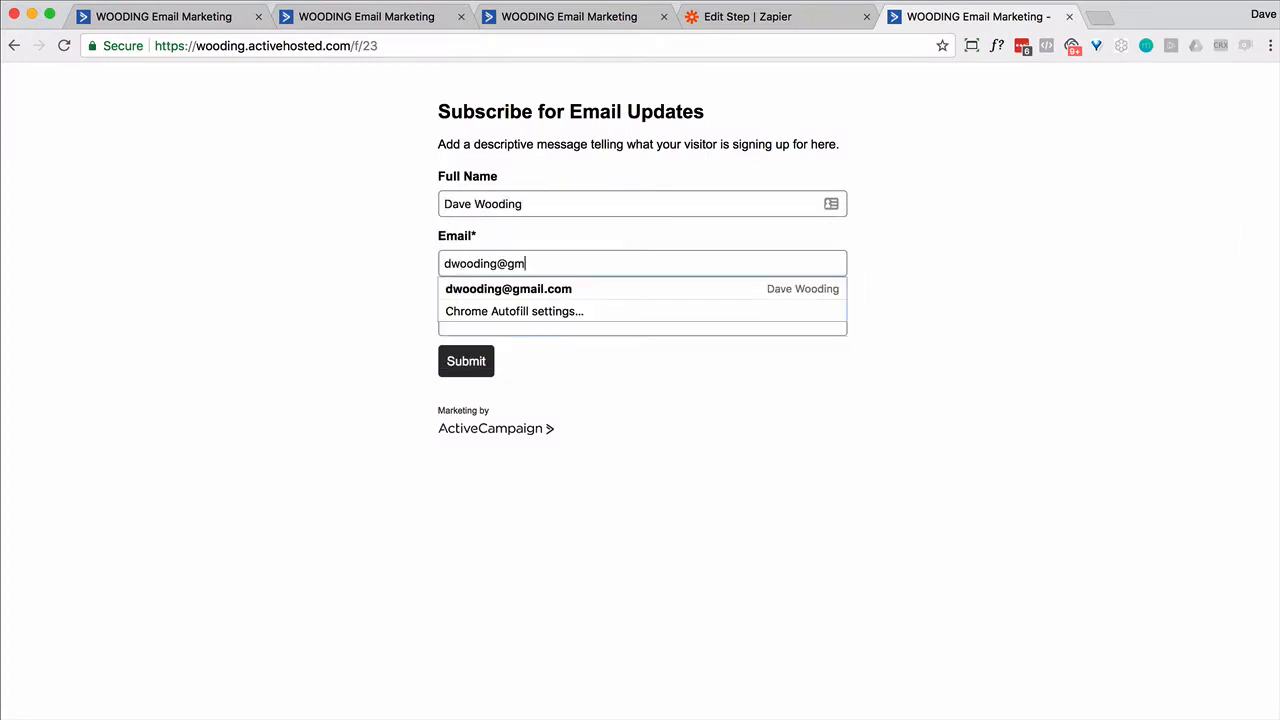
pyautogui.press('Tab')
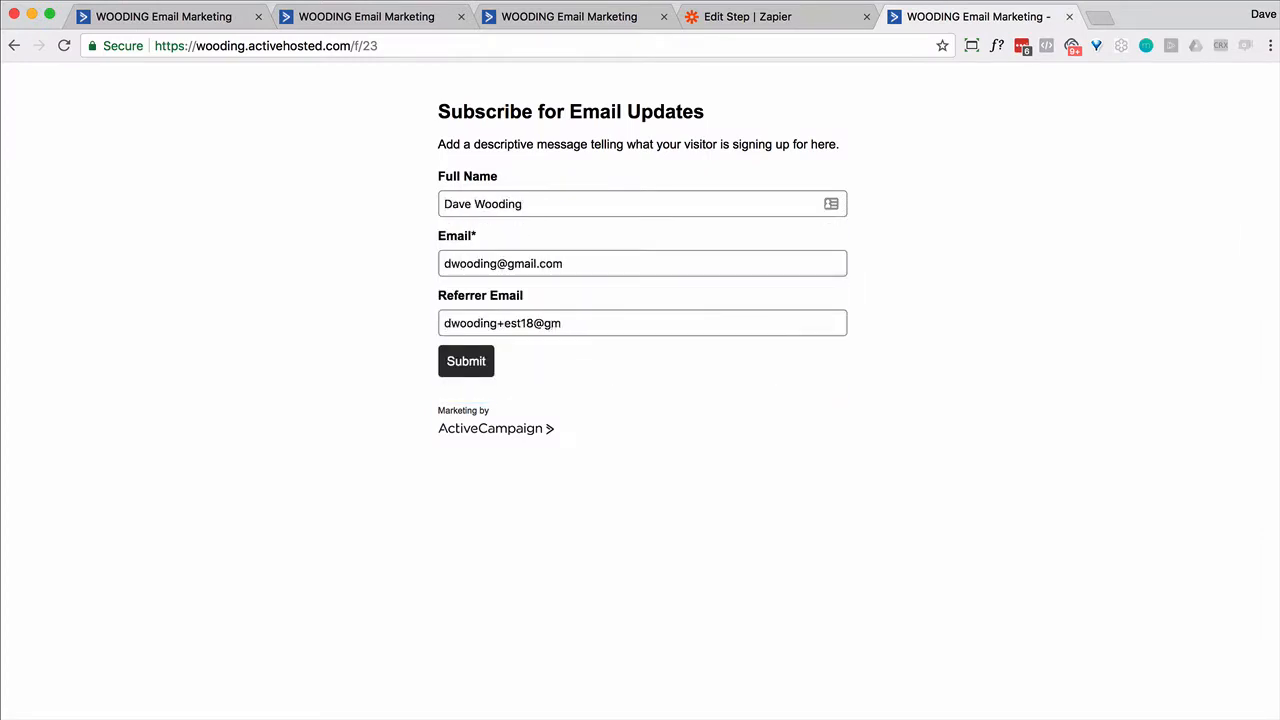
pyautogui.click(591, 397)
pyautogui.click(466, 367)
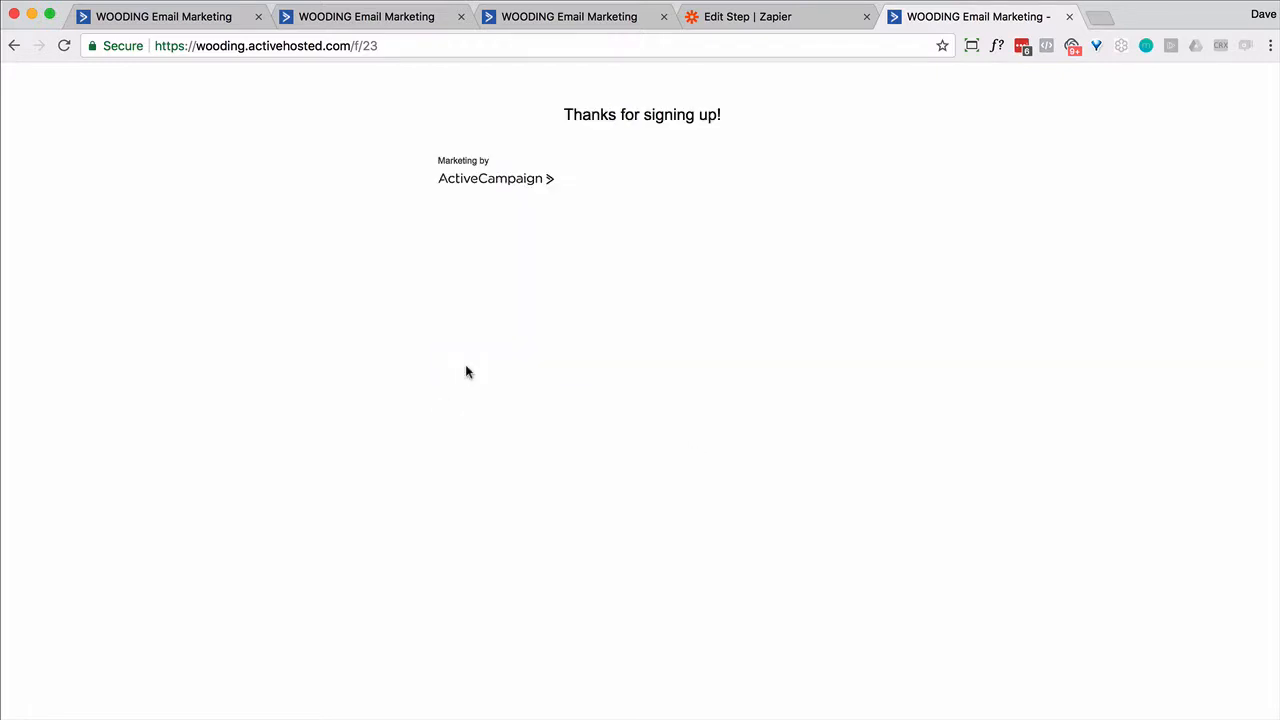
pyautogui.click(739, 17)
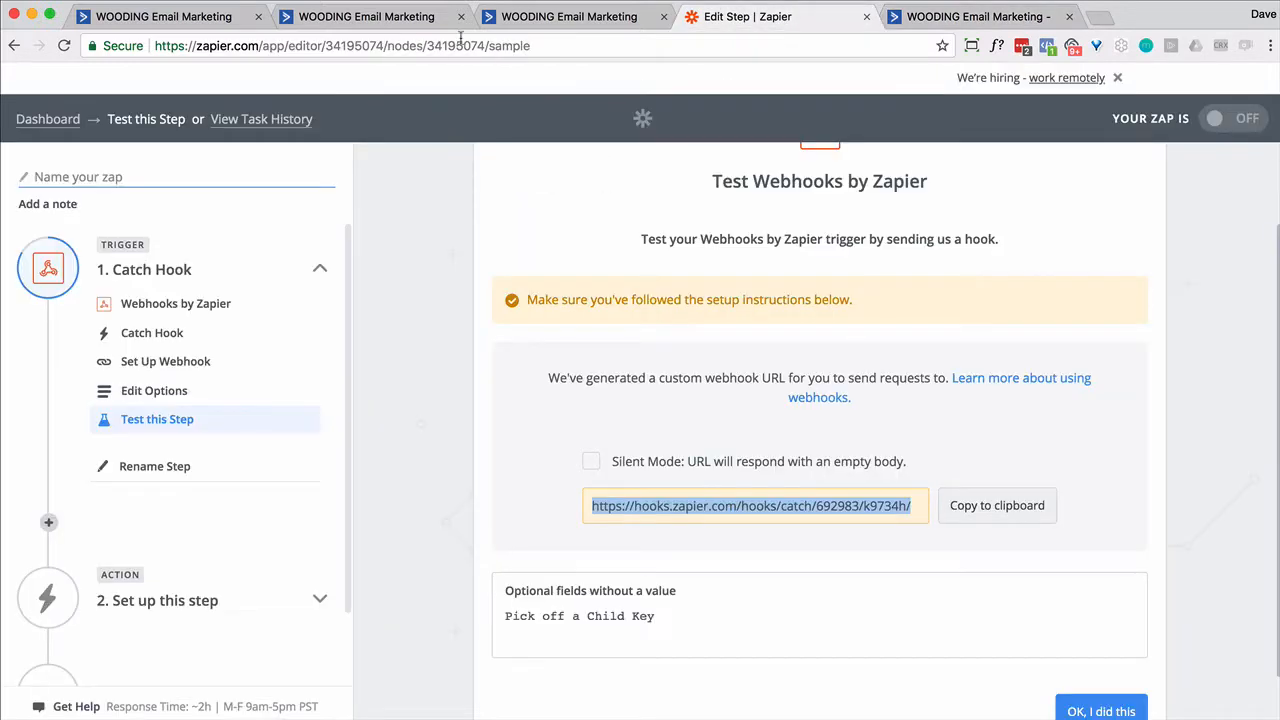
# - End the Lead automation right after the Zapier webhook step
pyautogui.click(357, 25)
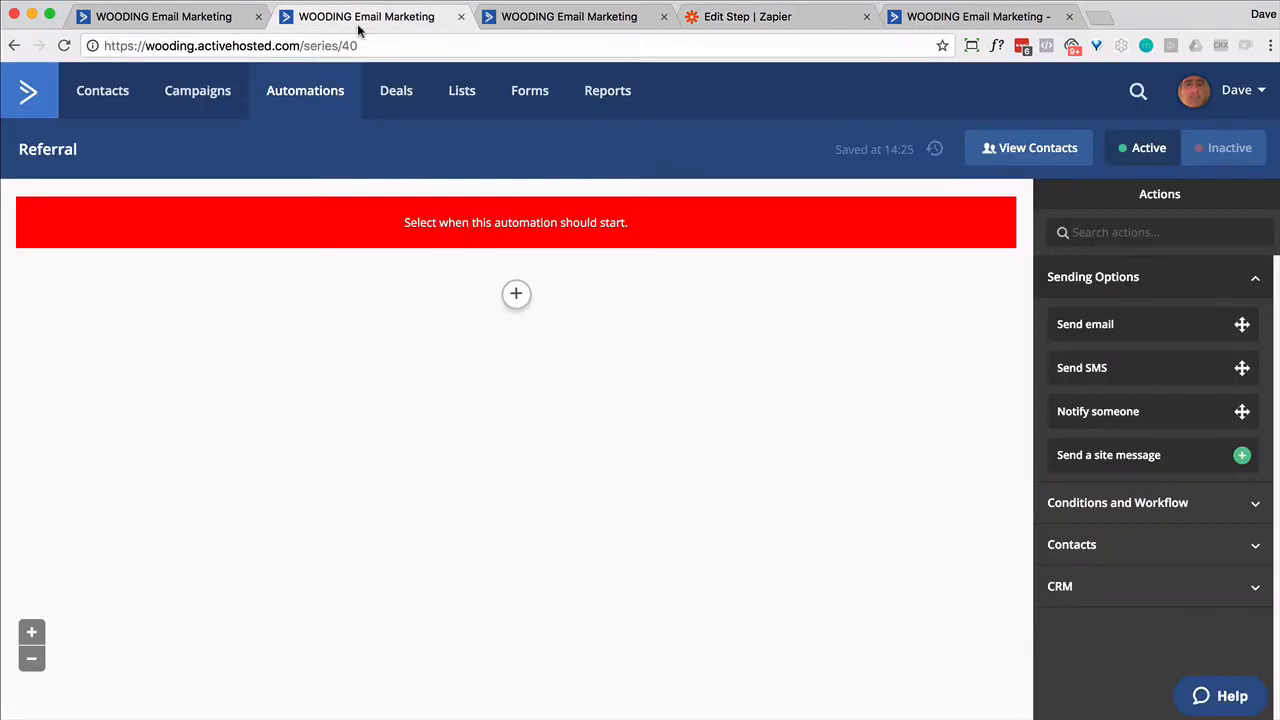
pyautogui.click(169, 20)
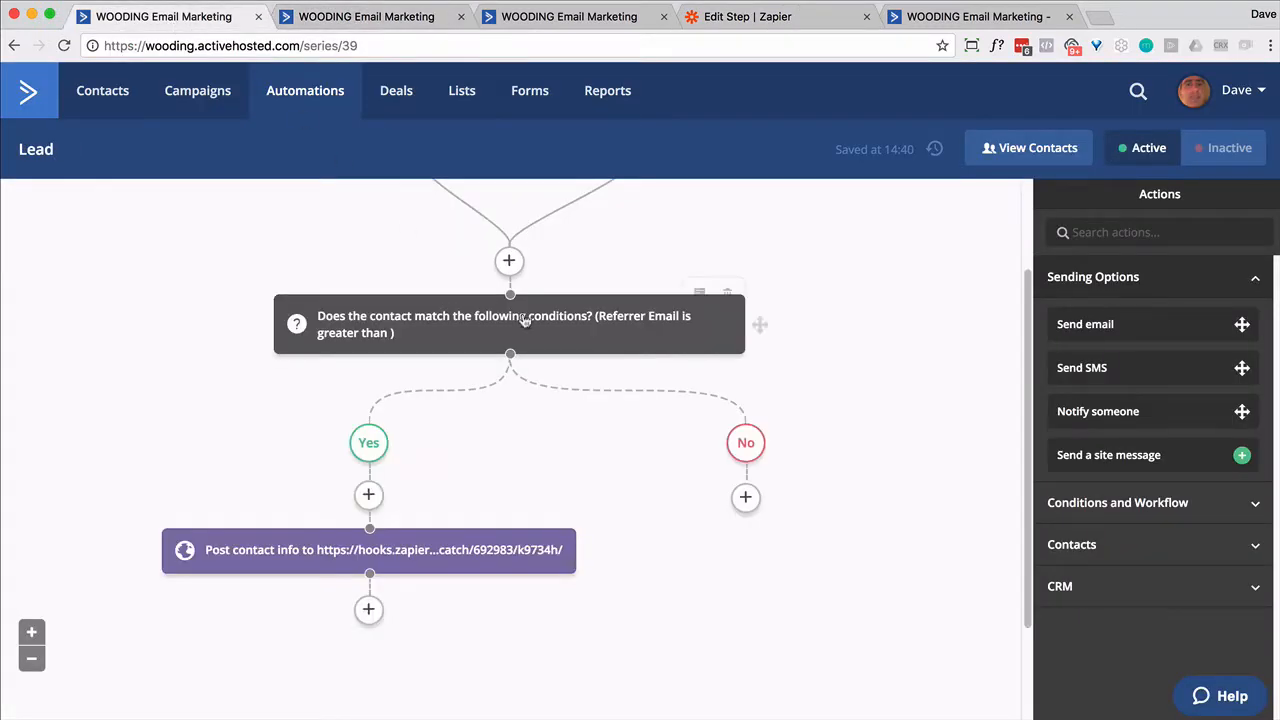
pyautogui.click(368, 610)
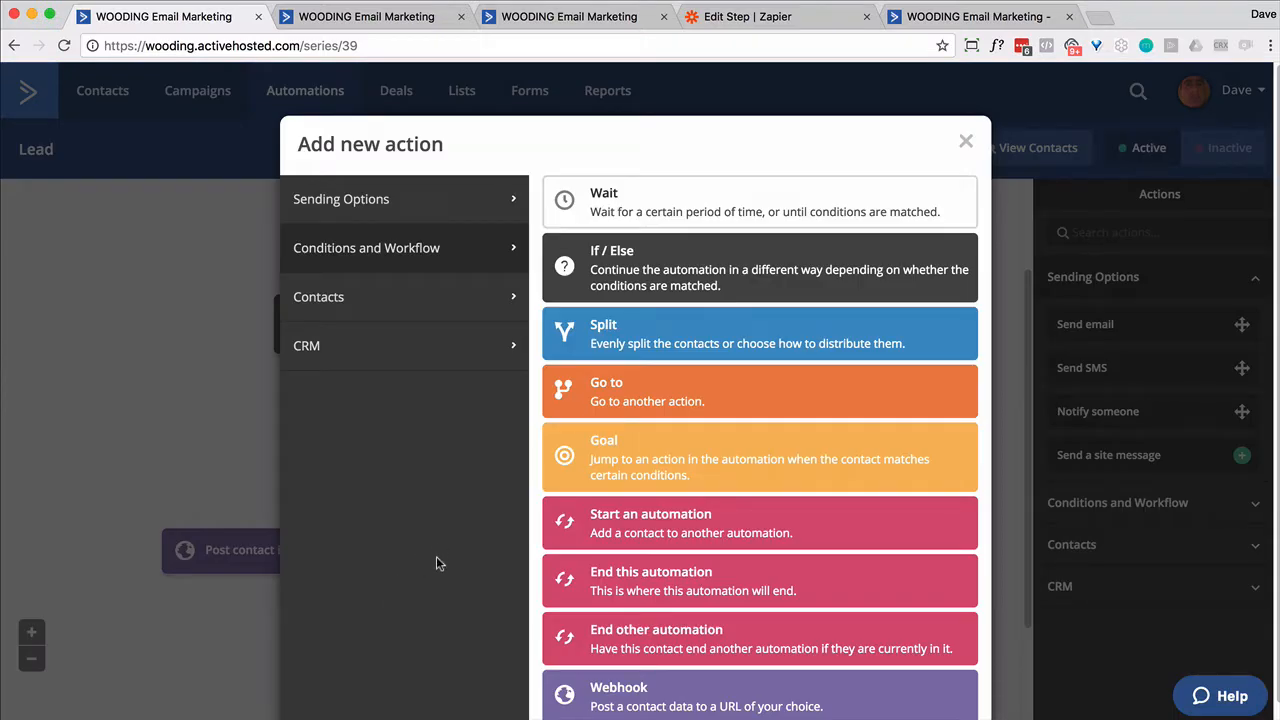
pyautogui.click(965, 141)
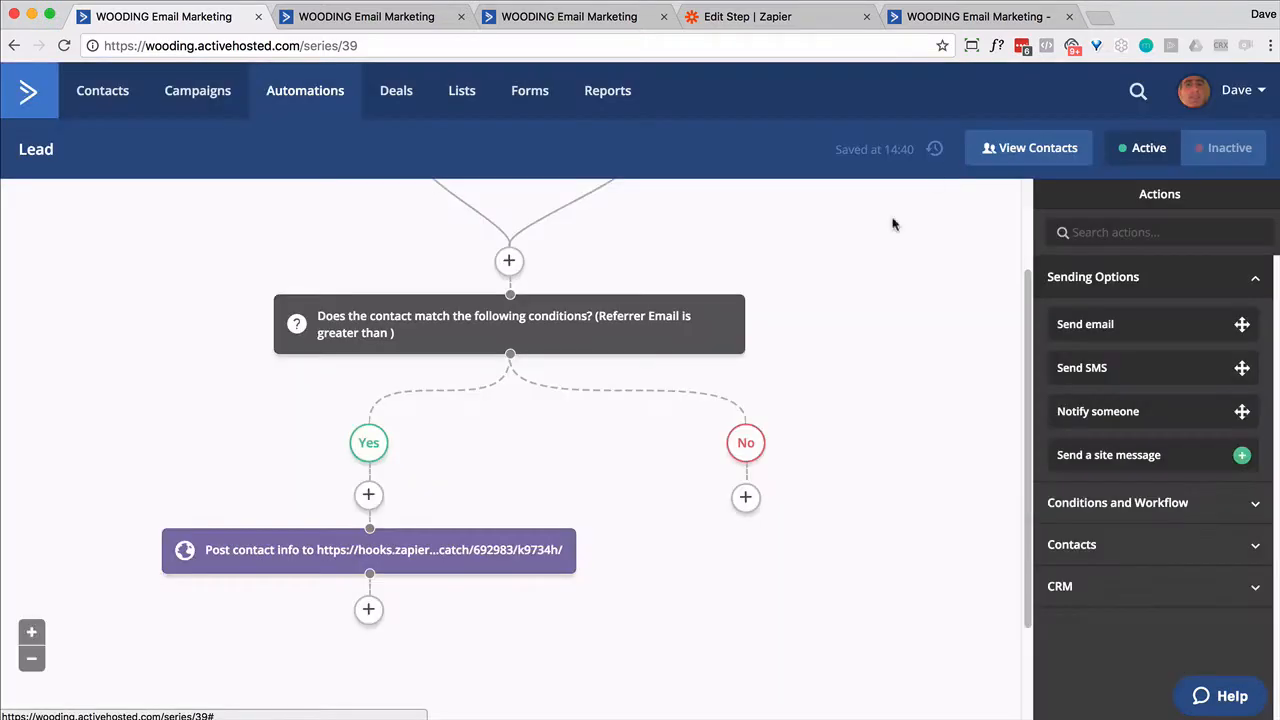
pyautogui.click(368, 609)
pyautogui.click(638, 572)
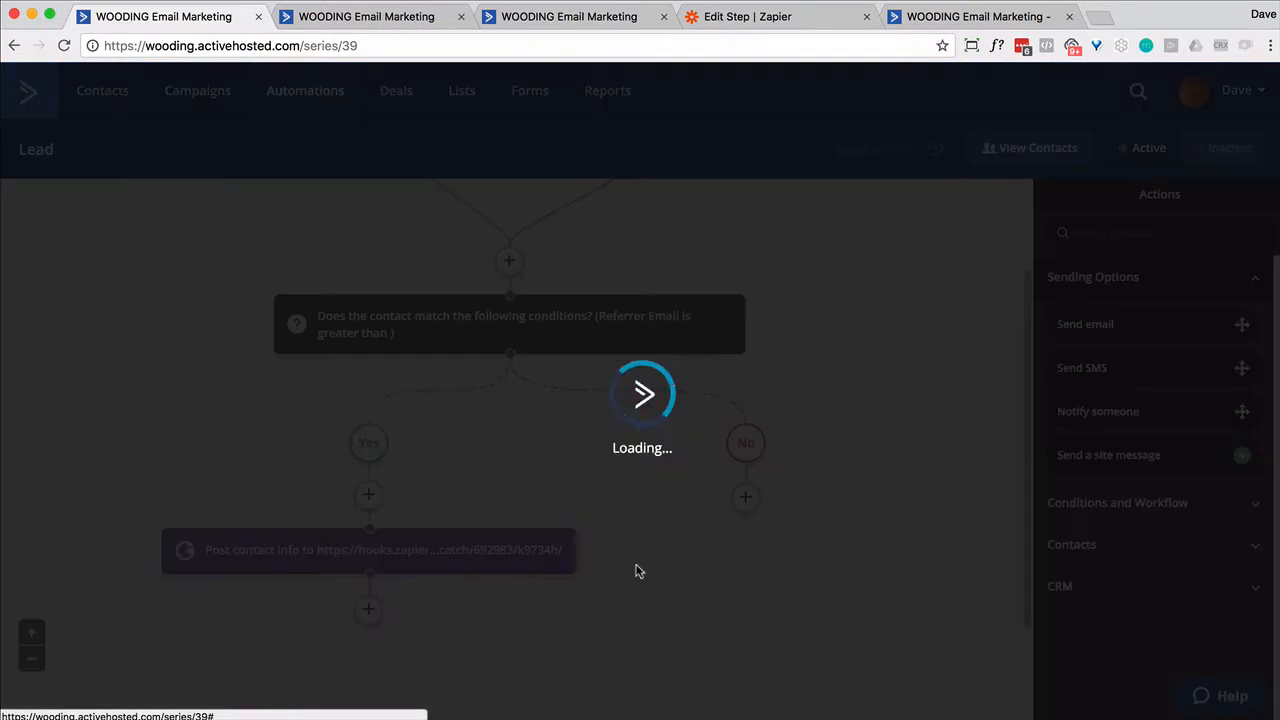
# - Make the No branch jump to the End this automation step
pyautogui.click(745, 497)
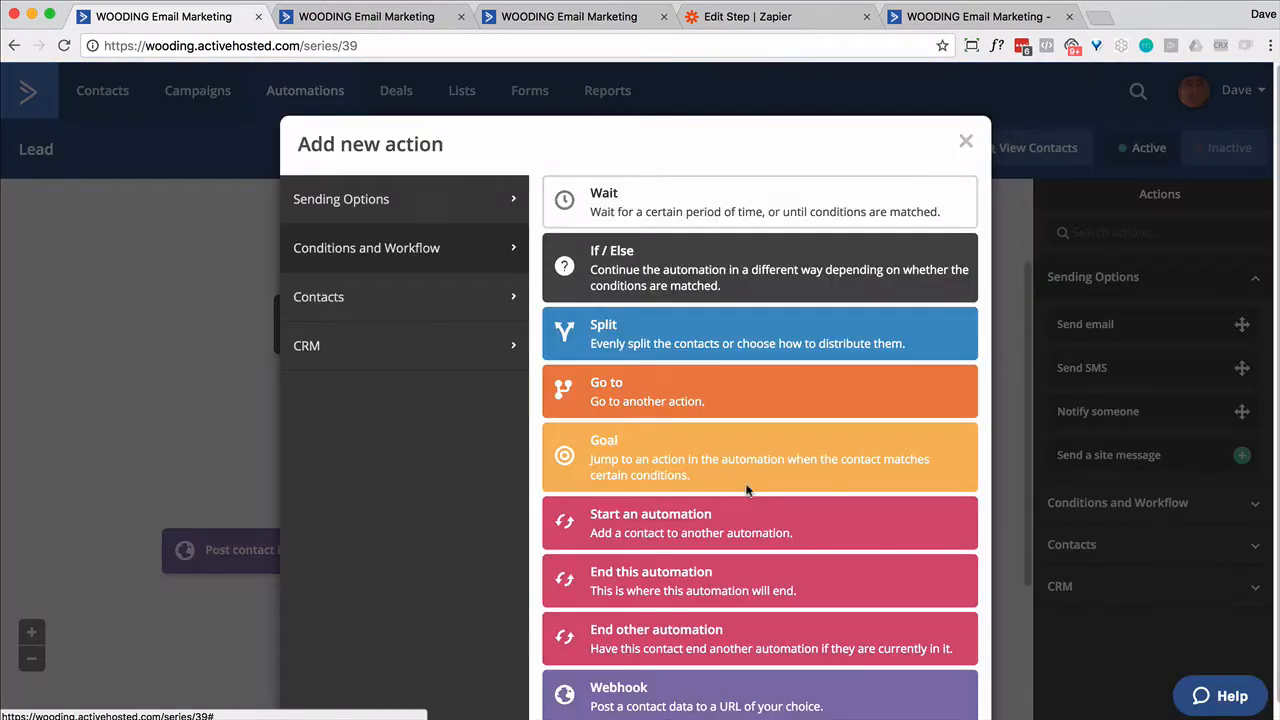
pyautogui.click(630, 398)
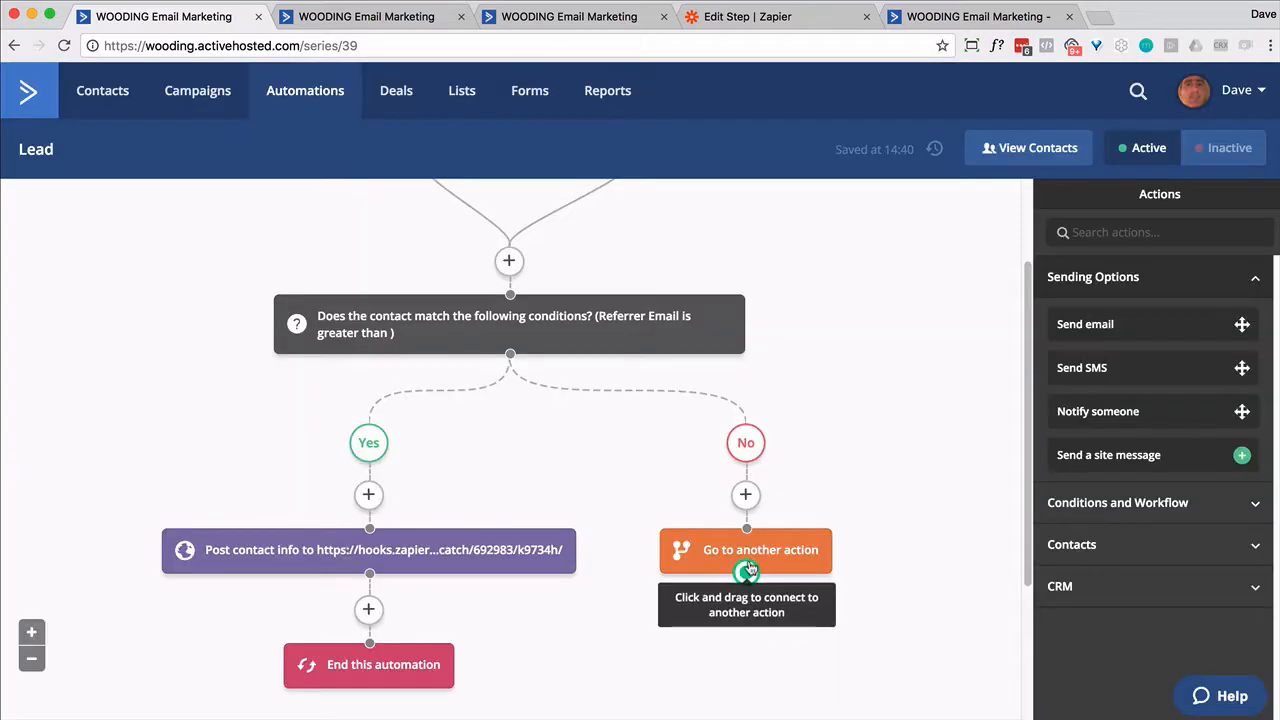
pyautogui.moveTo(748, 570); pyautogui.dragTo(372, 658)
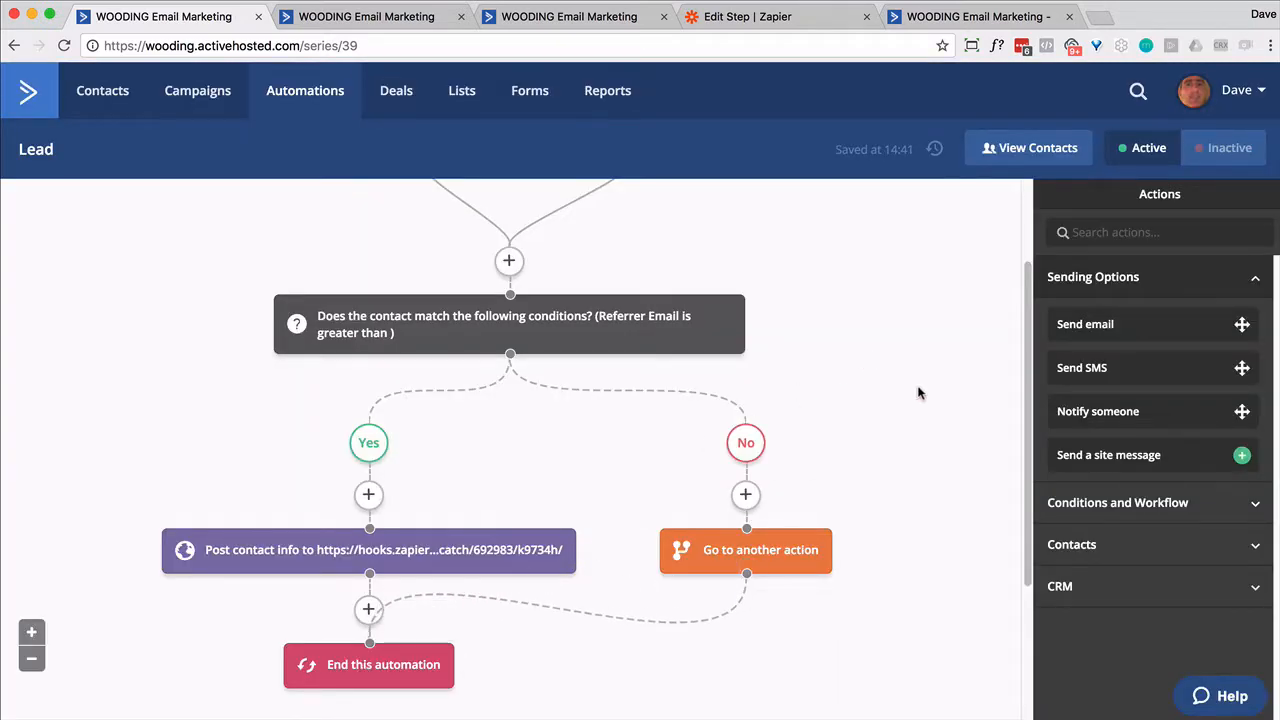
pyautogui.scroll(2, 921, 395)
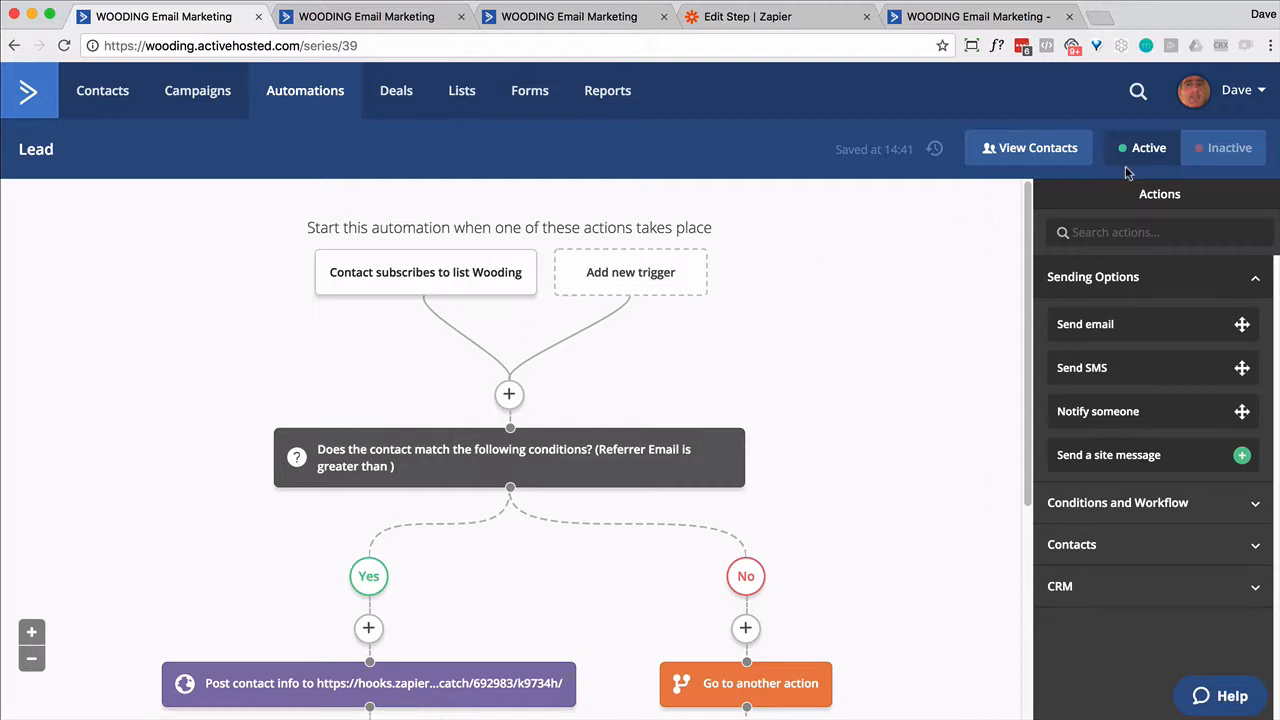
pyautogui.click(549, 20)
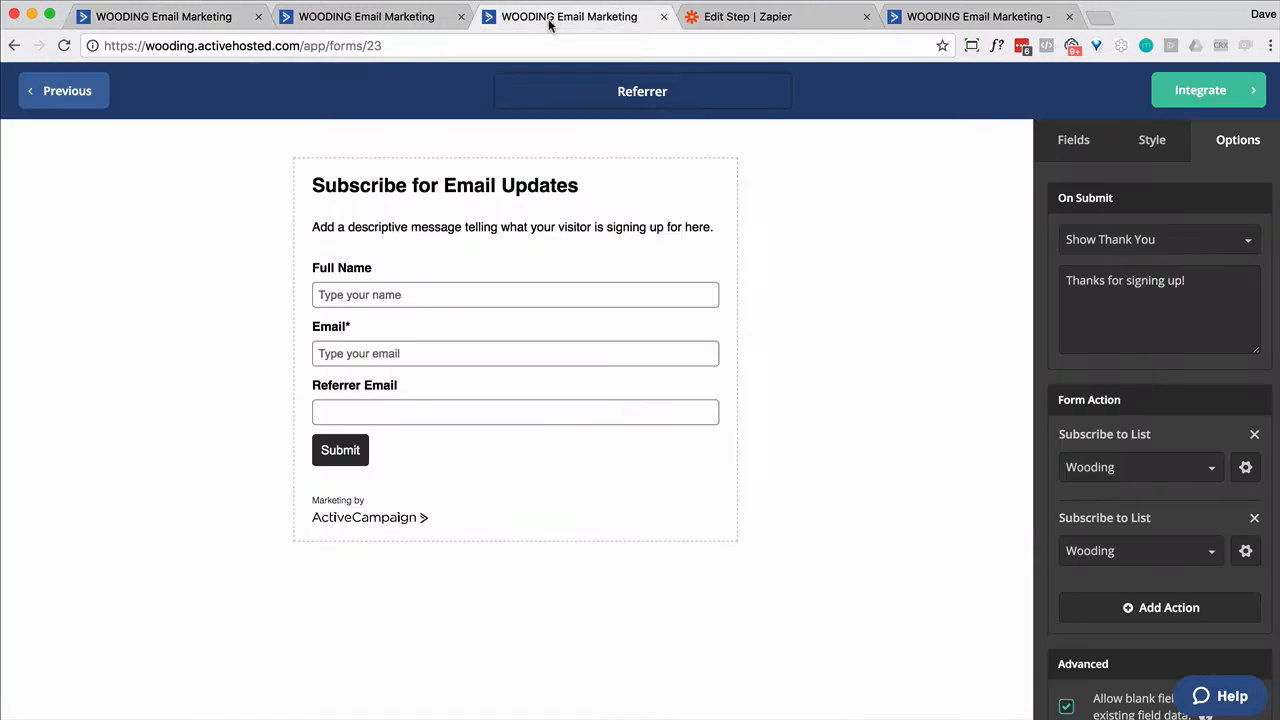
# - Copy the second contact's email and save it as the third contact's Referrer Email
pyautogui.click(72, 88)
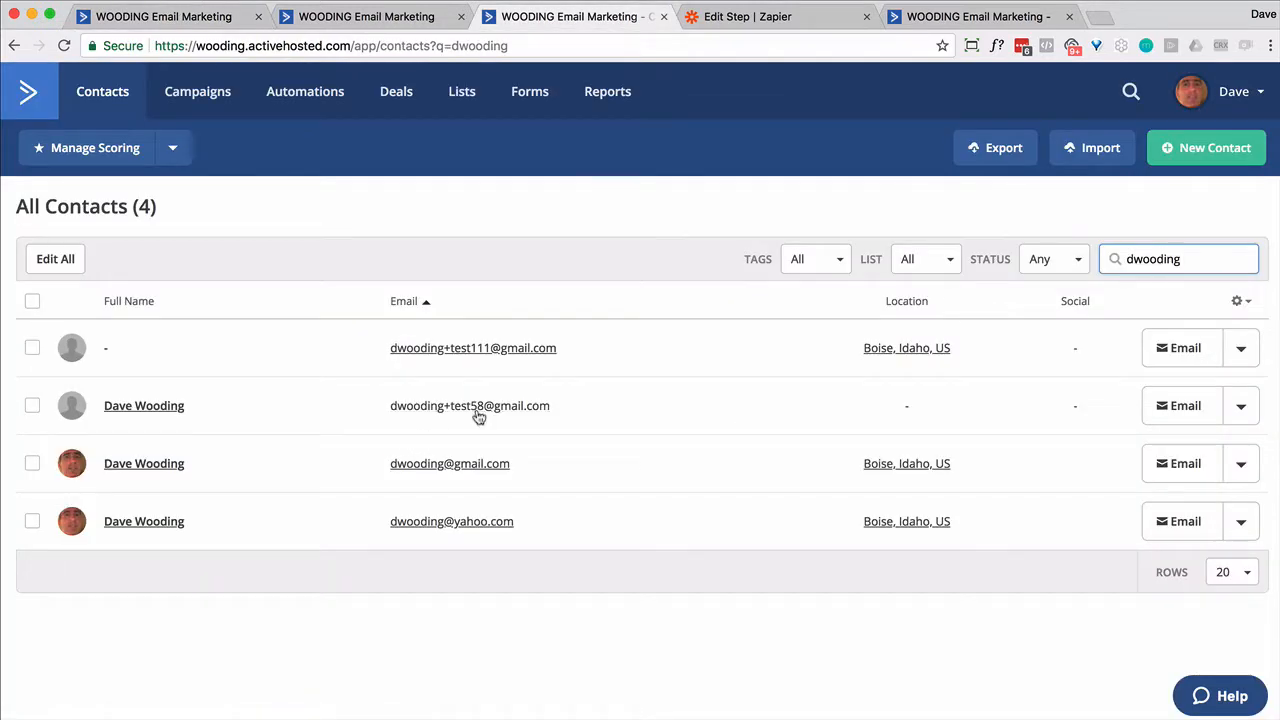
pyautogui.moveTo(566, 417); pyautogui.dragTo(399, 405)
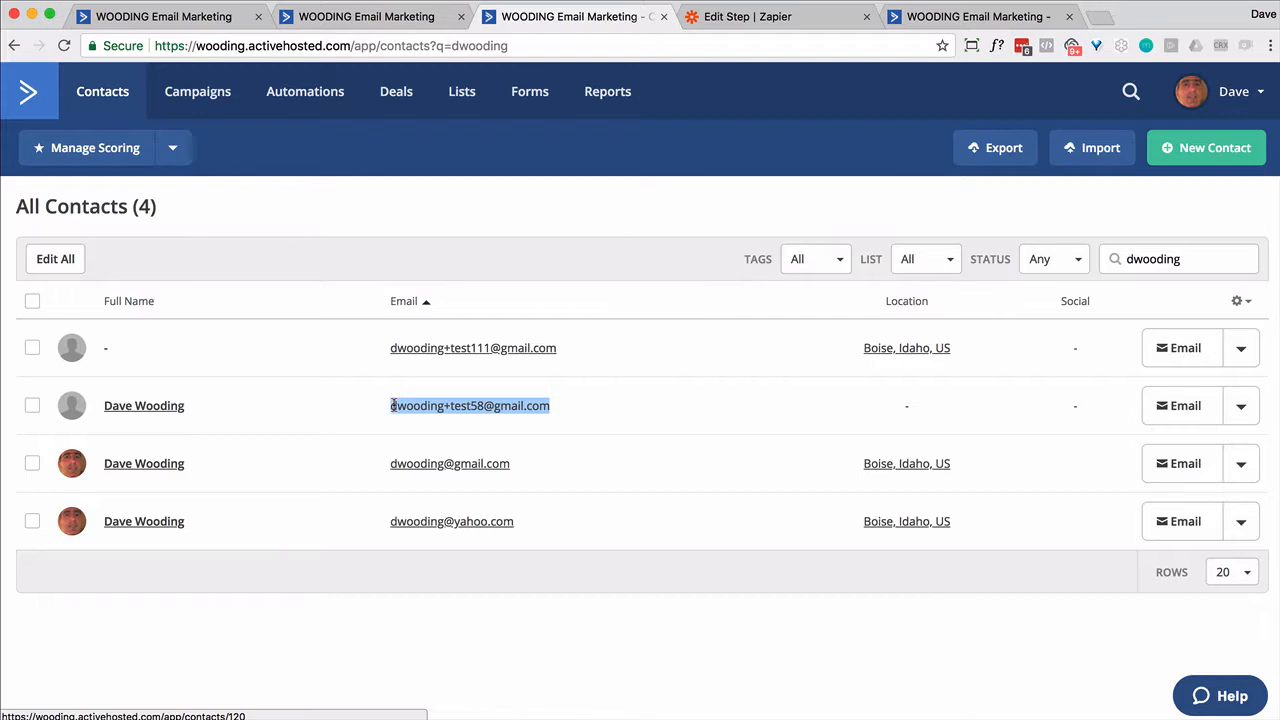
pyautogui.click(141, 463)
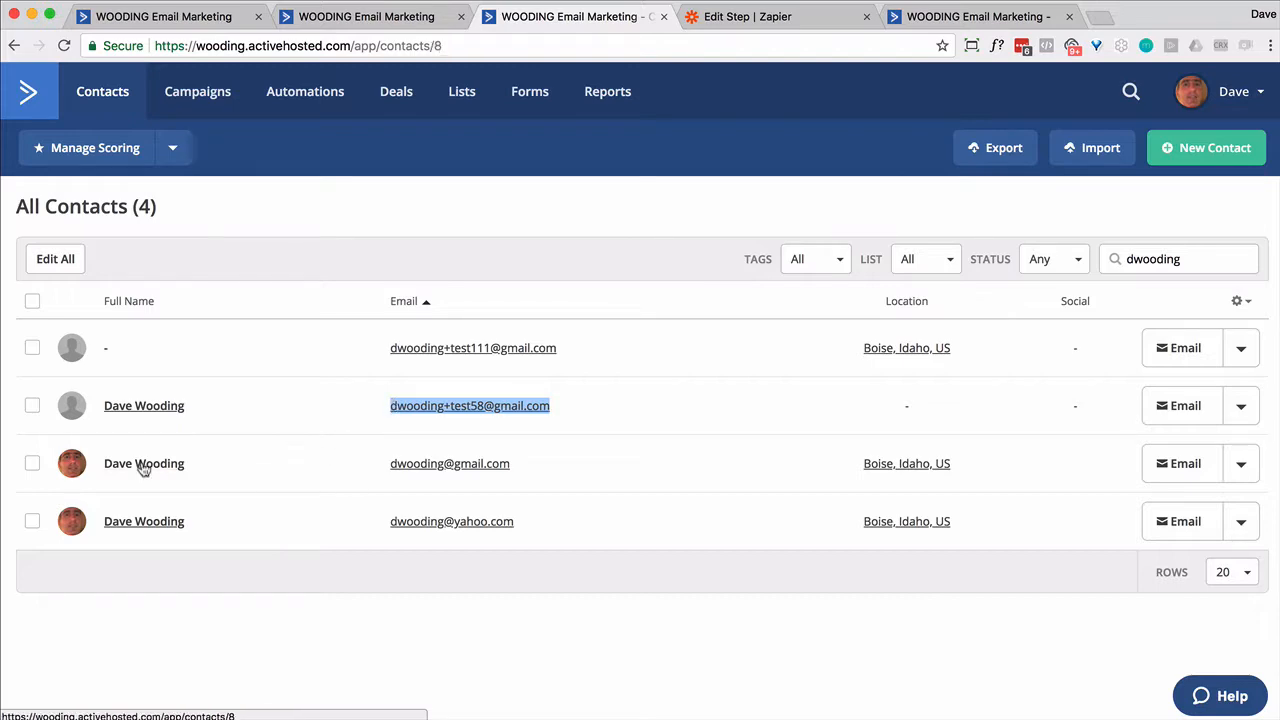
pyautogui.scroll(-5, 446, 434)
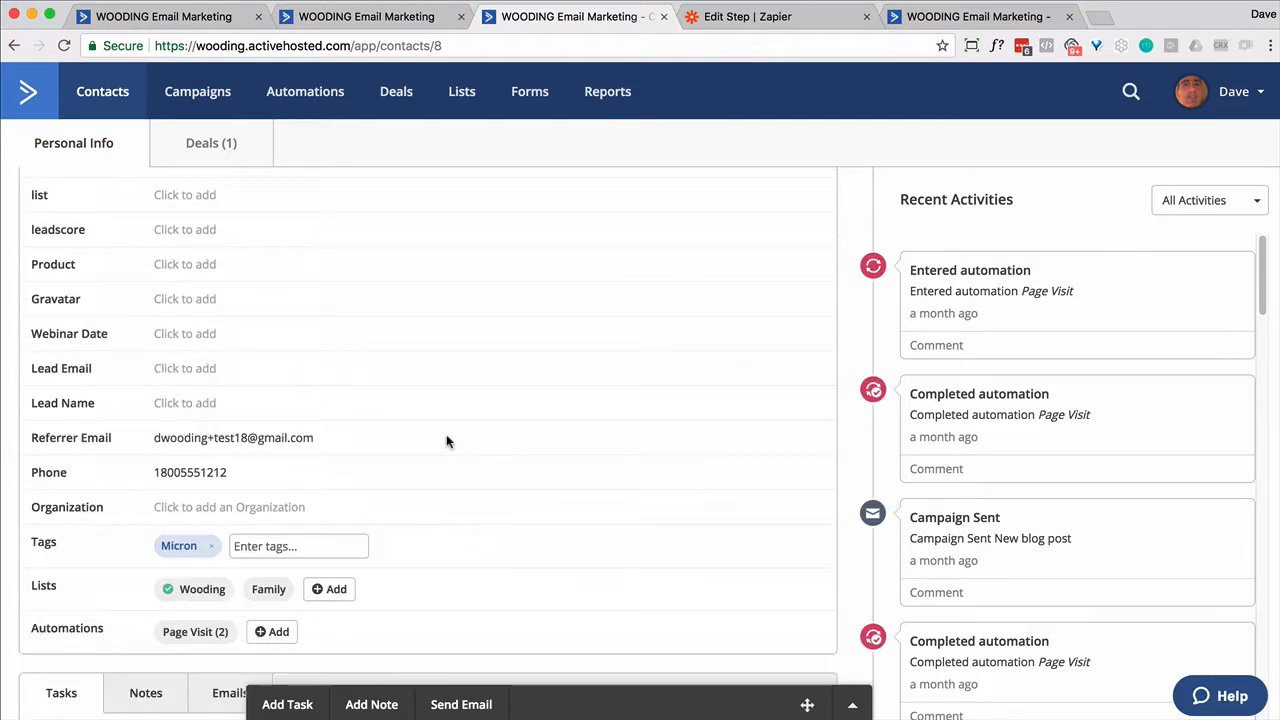
pyautogui.click(243, 446)
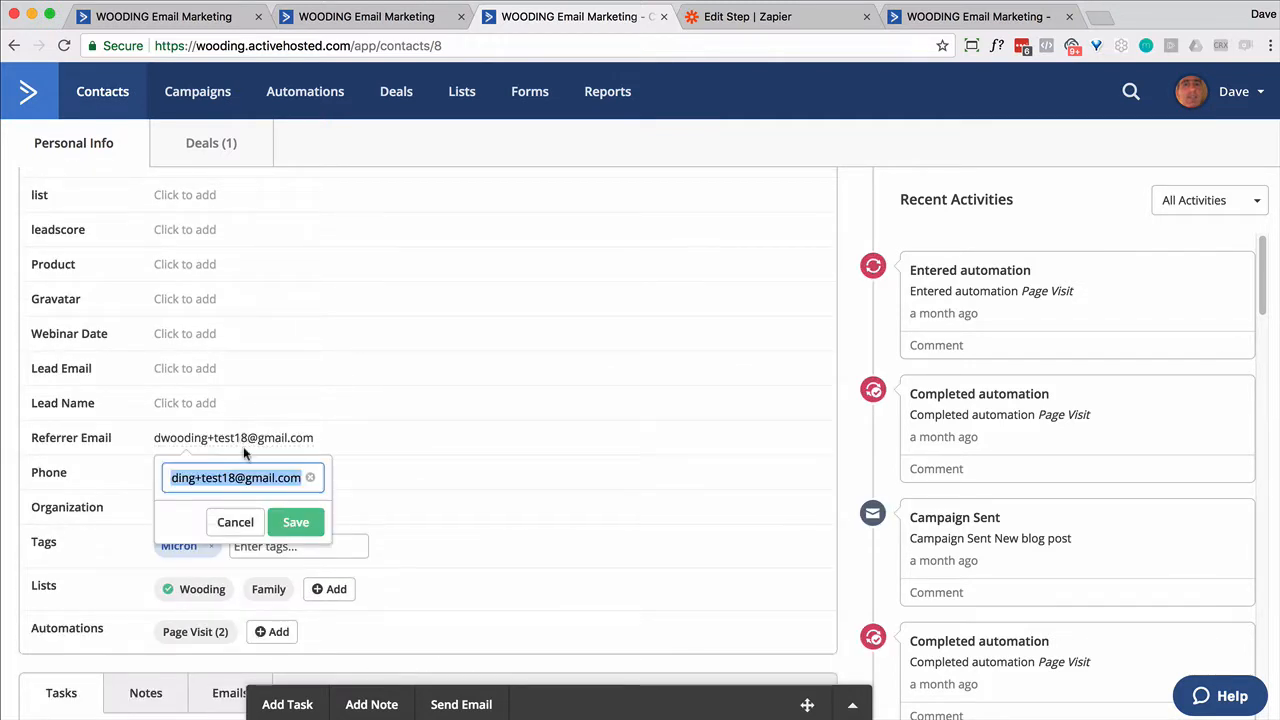
pyautogui.press('super+v')
pyautogui.click(300, 530)
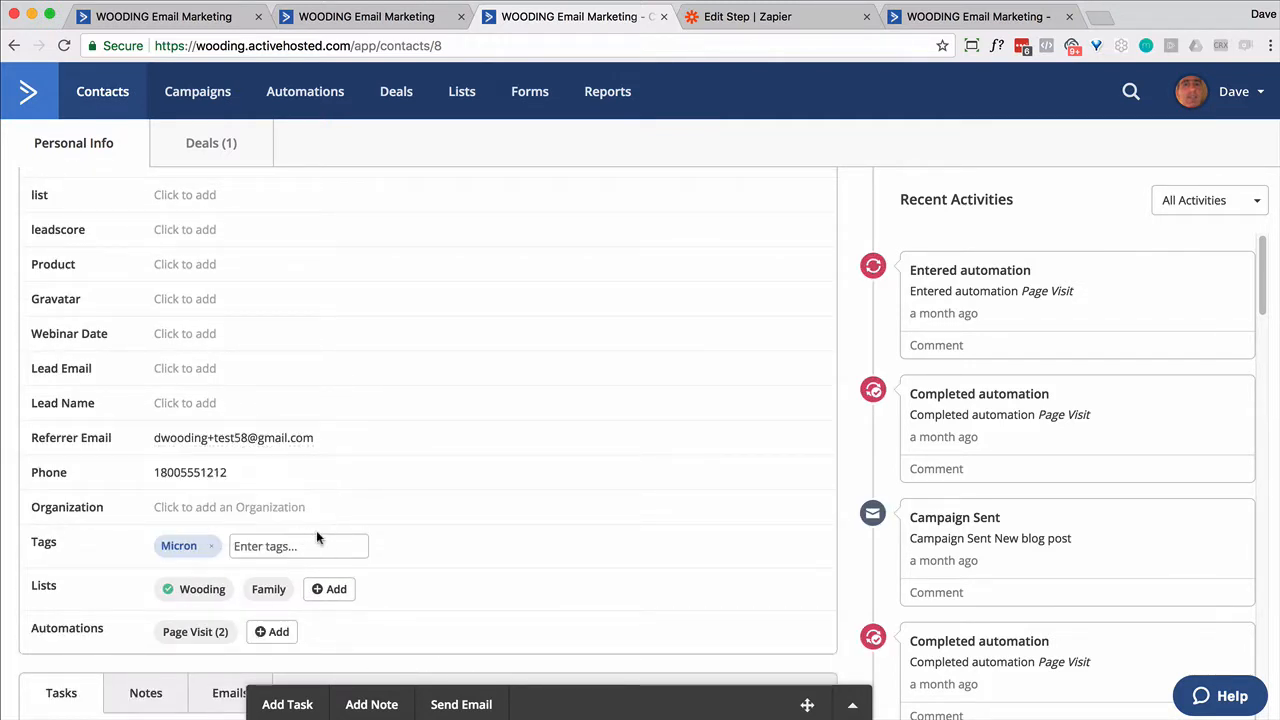
pyautogui.scroll(-10, 547, 519)
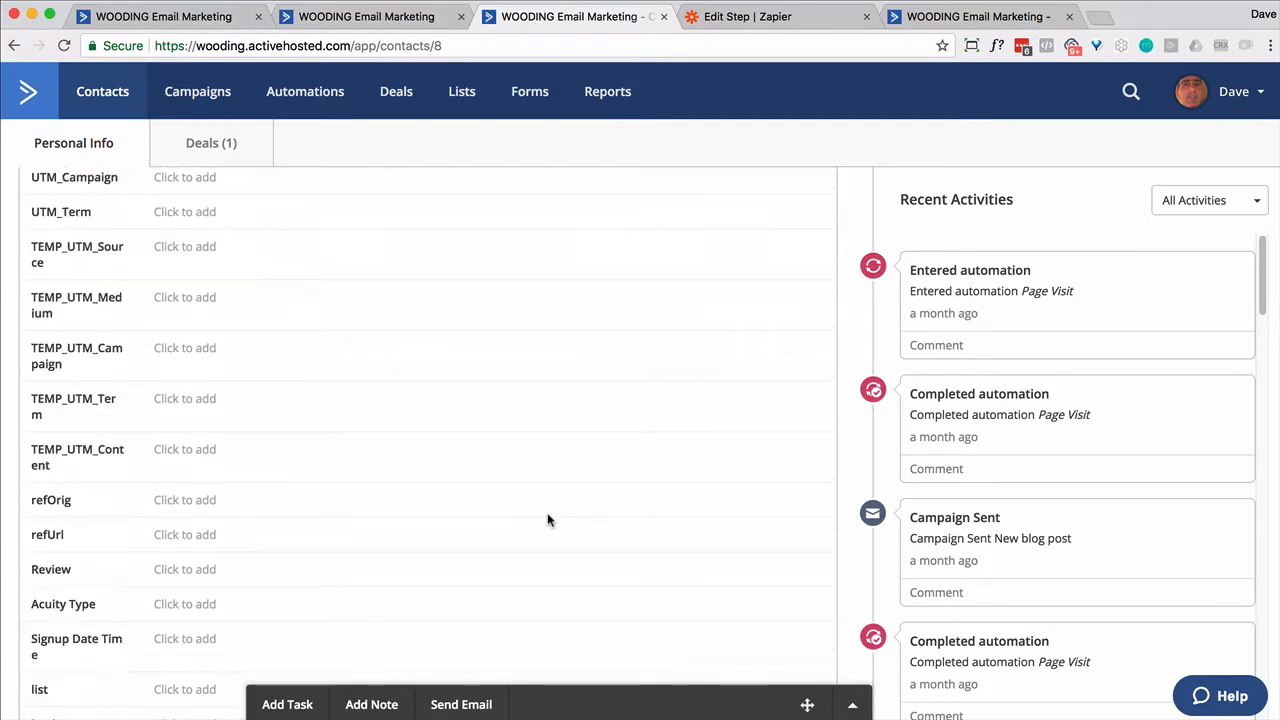
pyautogui.scroll(-4, 547, 518)
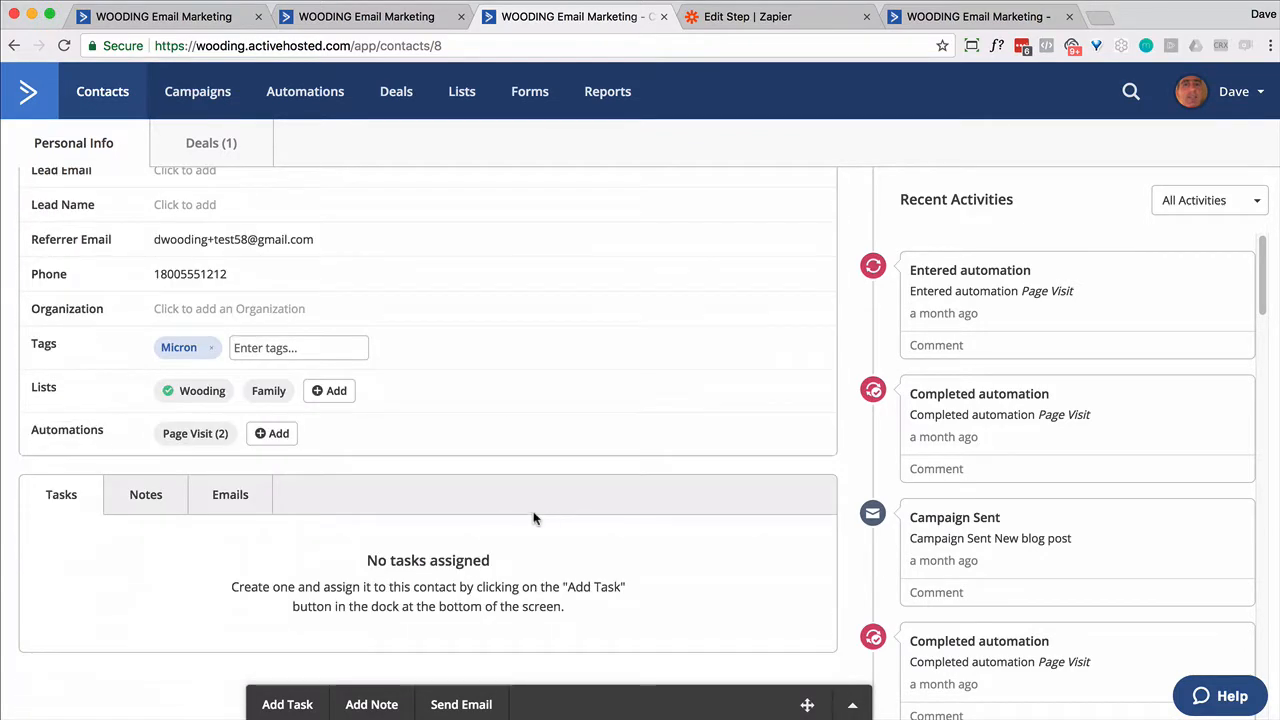
# - Add the contact to the Lead automation
pyautogui.click(273, 436)
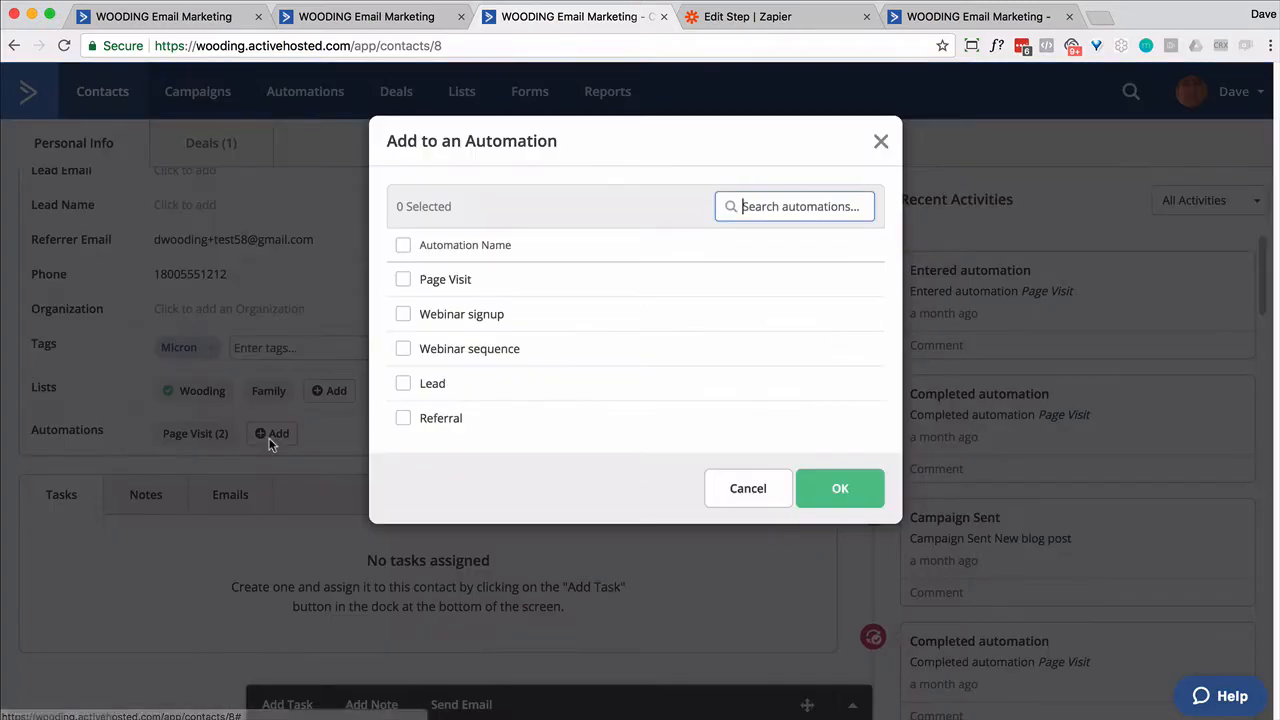
pyautogui.click(403, 384)
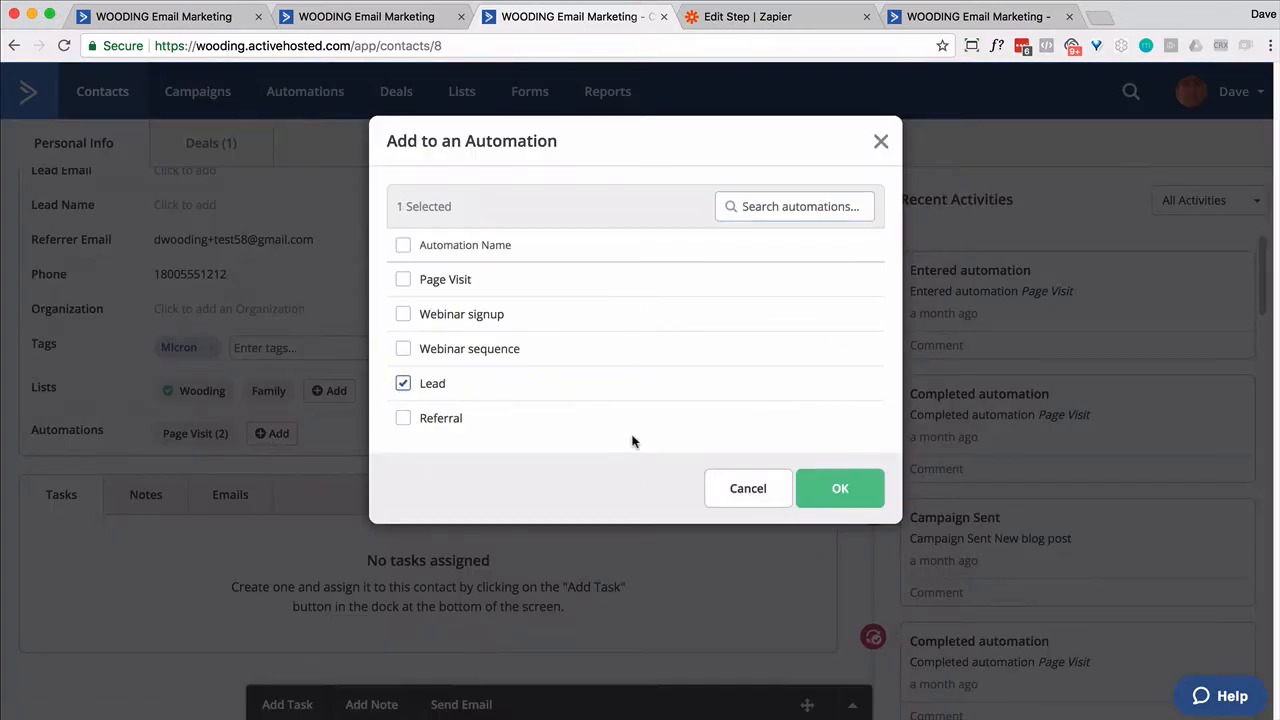
pyautogui.click(838, 490)
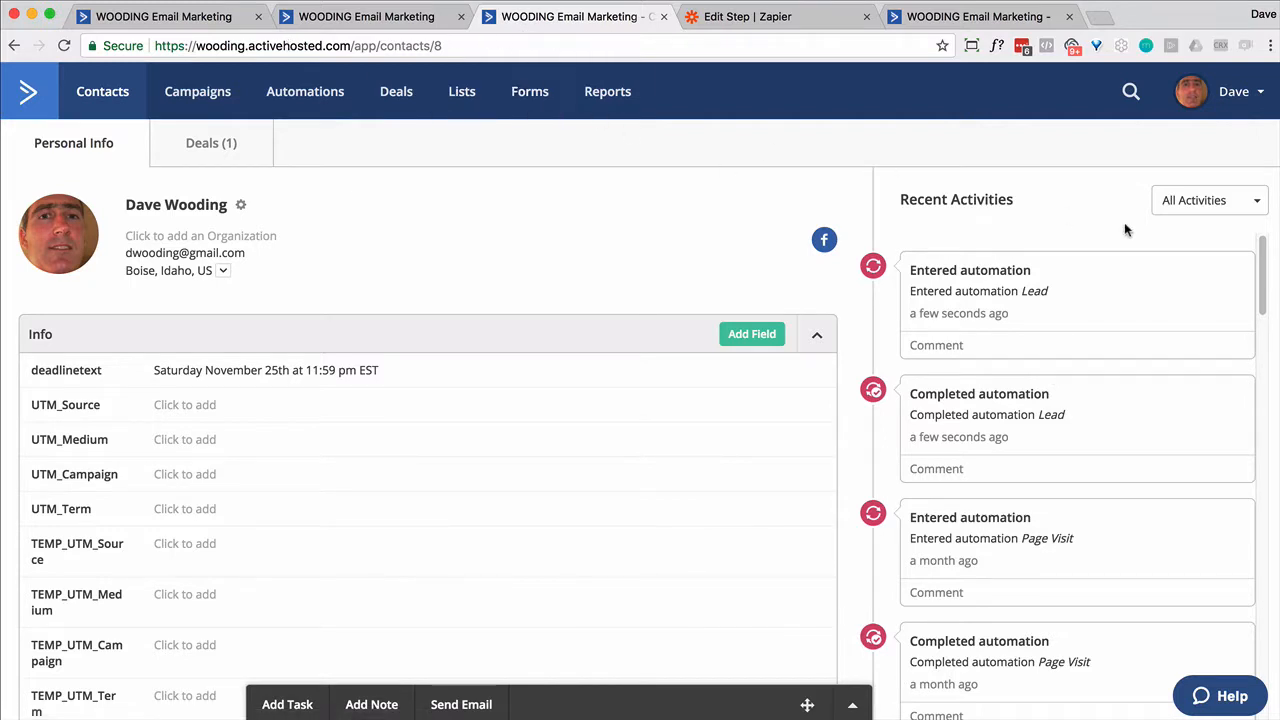
# - Open the contact's Lead automation run to confirm it posted to Zapier
pyautogui.click(1036, 293)
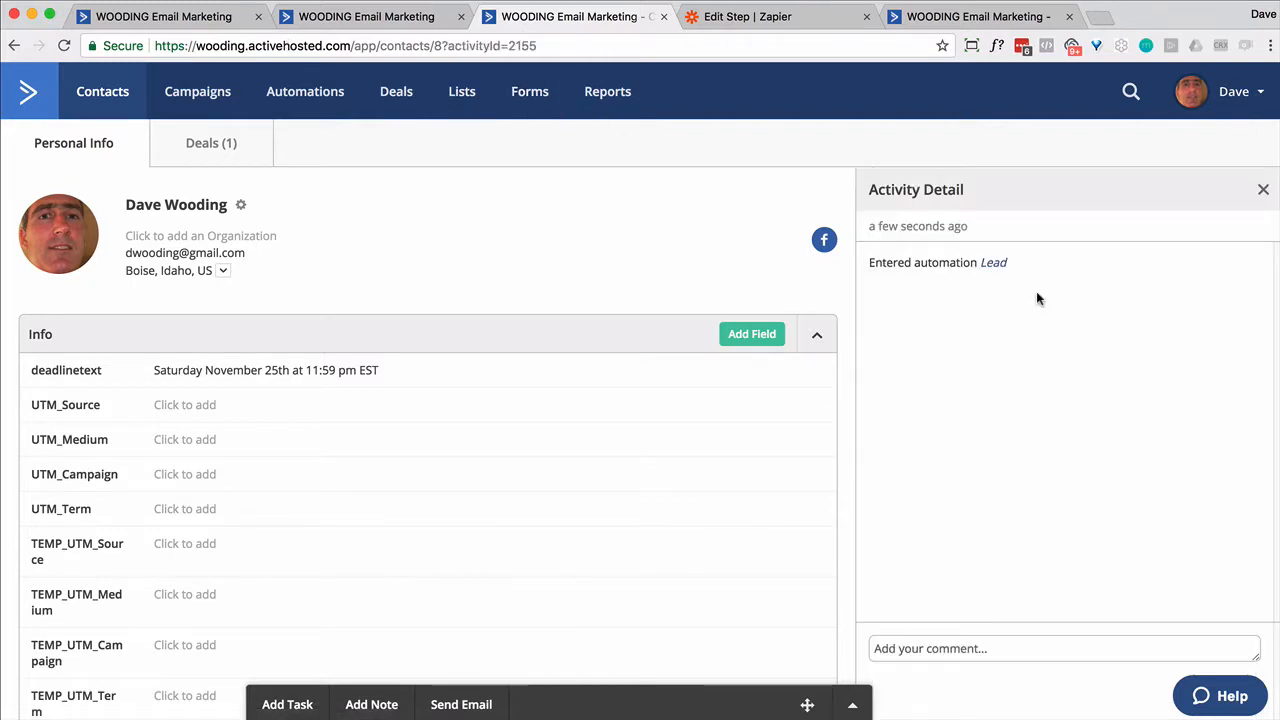
pyautogui.click(991, 264)
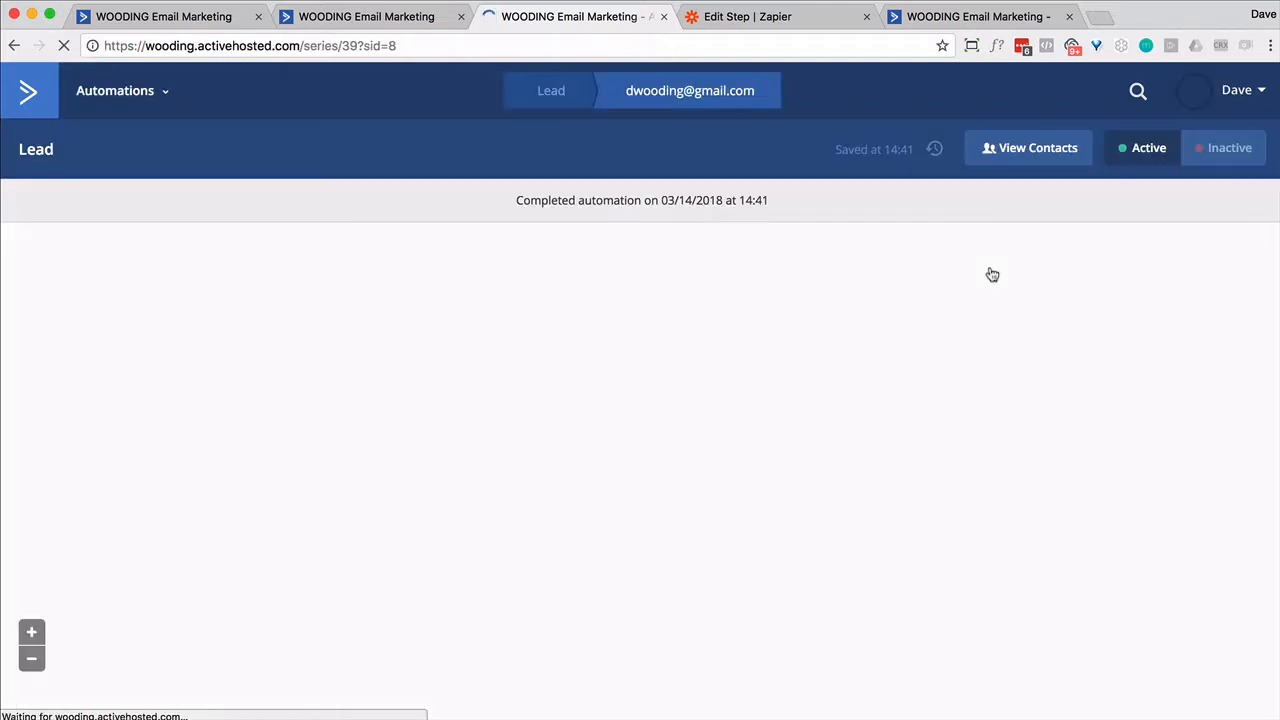
pyautogui.scroll(-2, 312, 389)
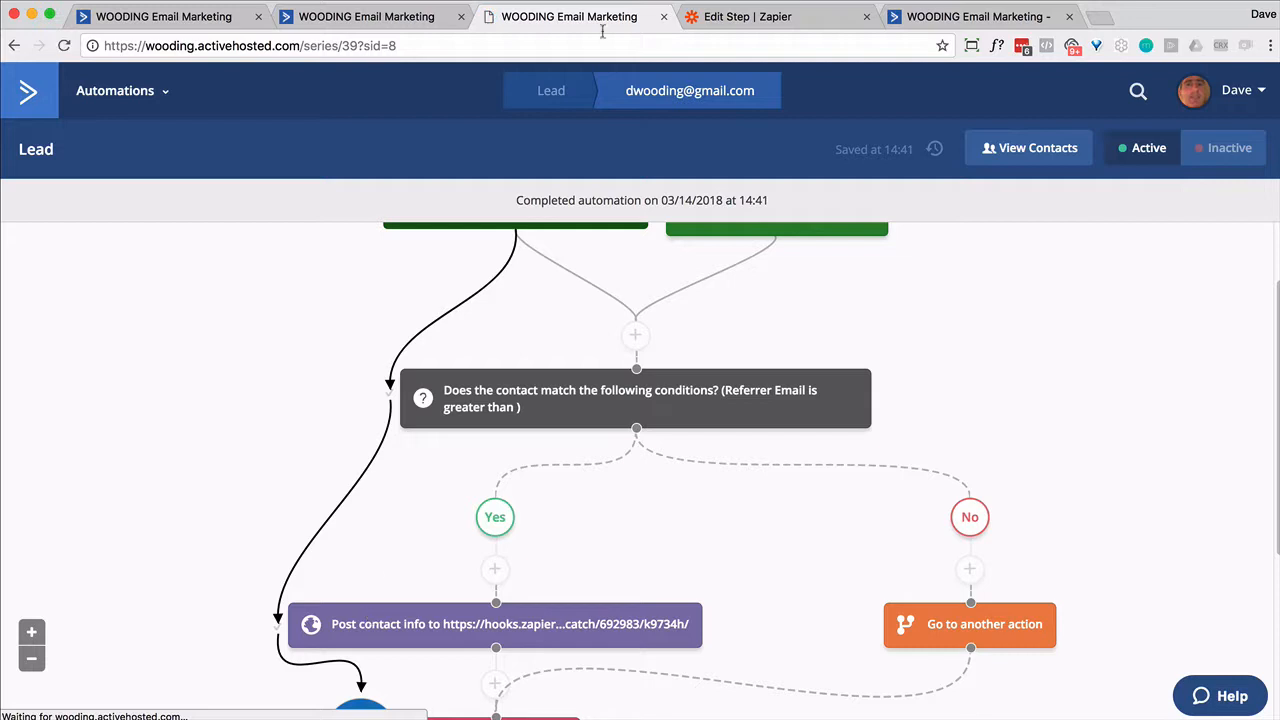
pyautogui.click(731, 27)
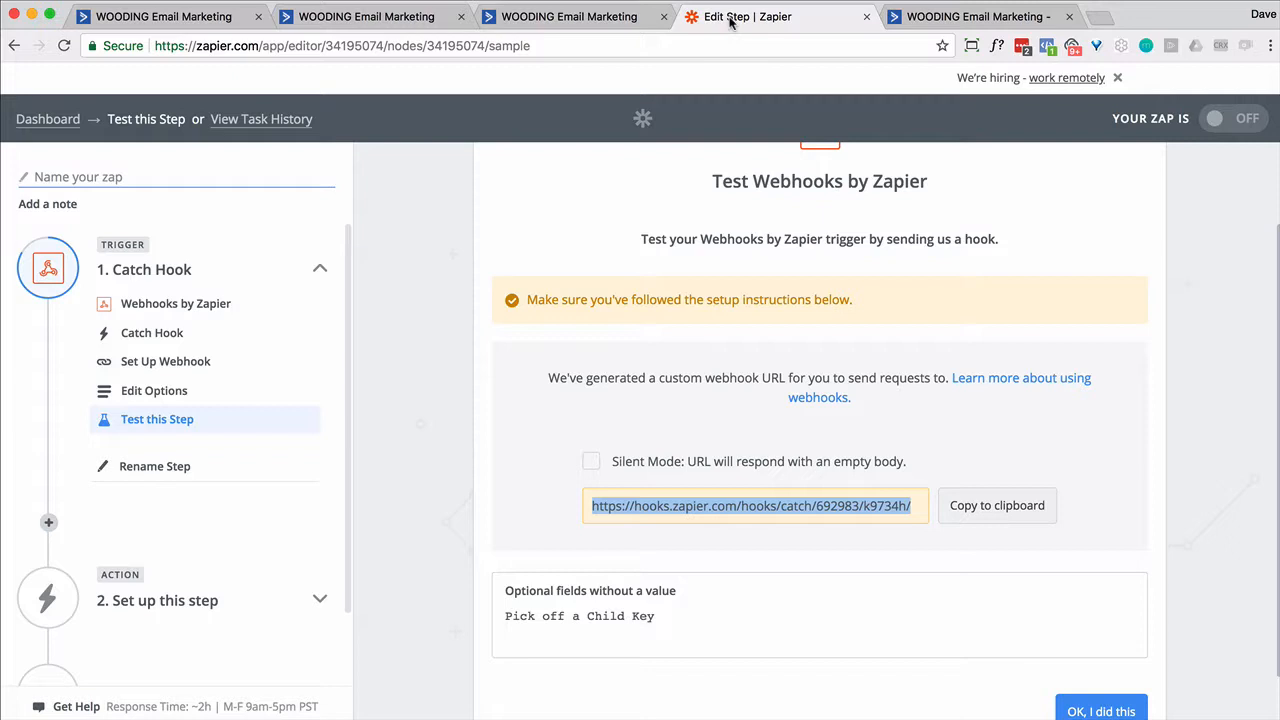
# - Test the Catch Hook and review the sample's tags, id, referrer email, first name and email
pyautogui.scroll(-1, 1076, 290)
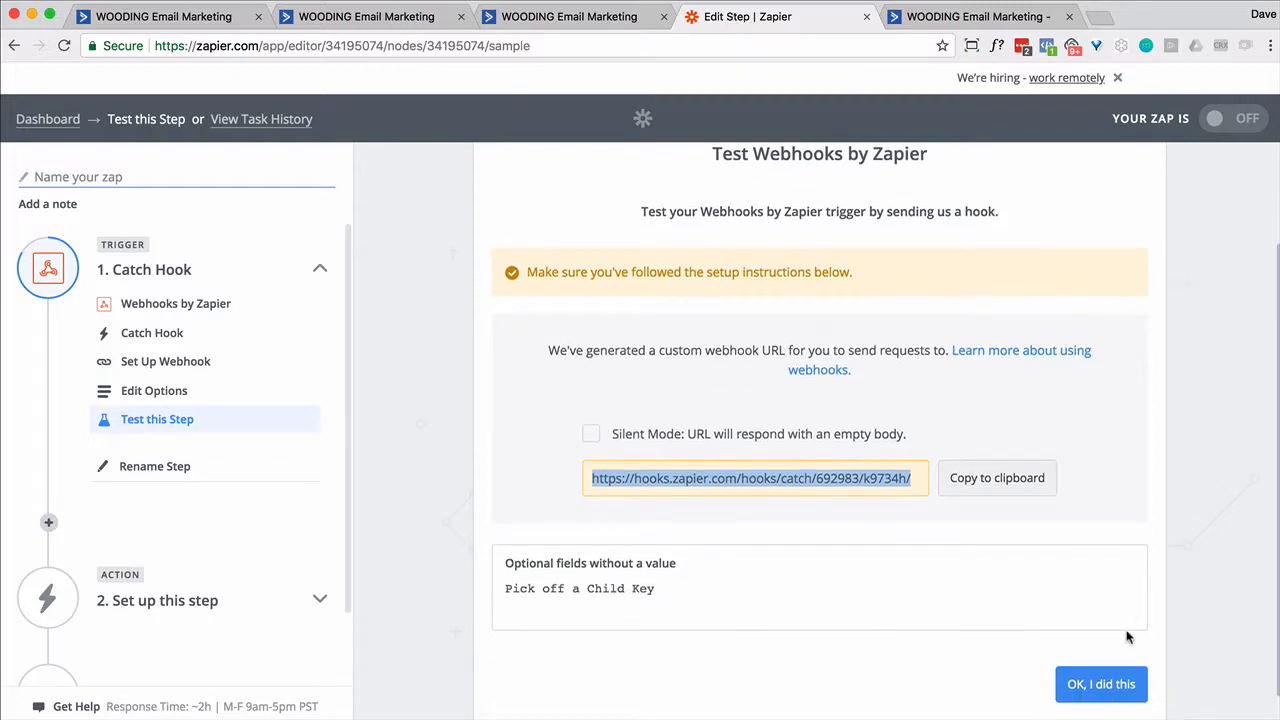
pyautogui.click(1128, 684)
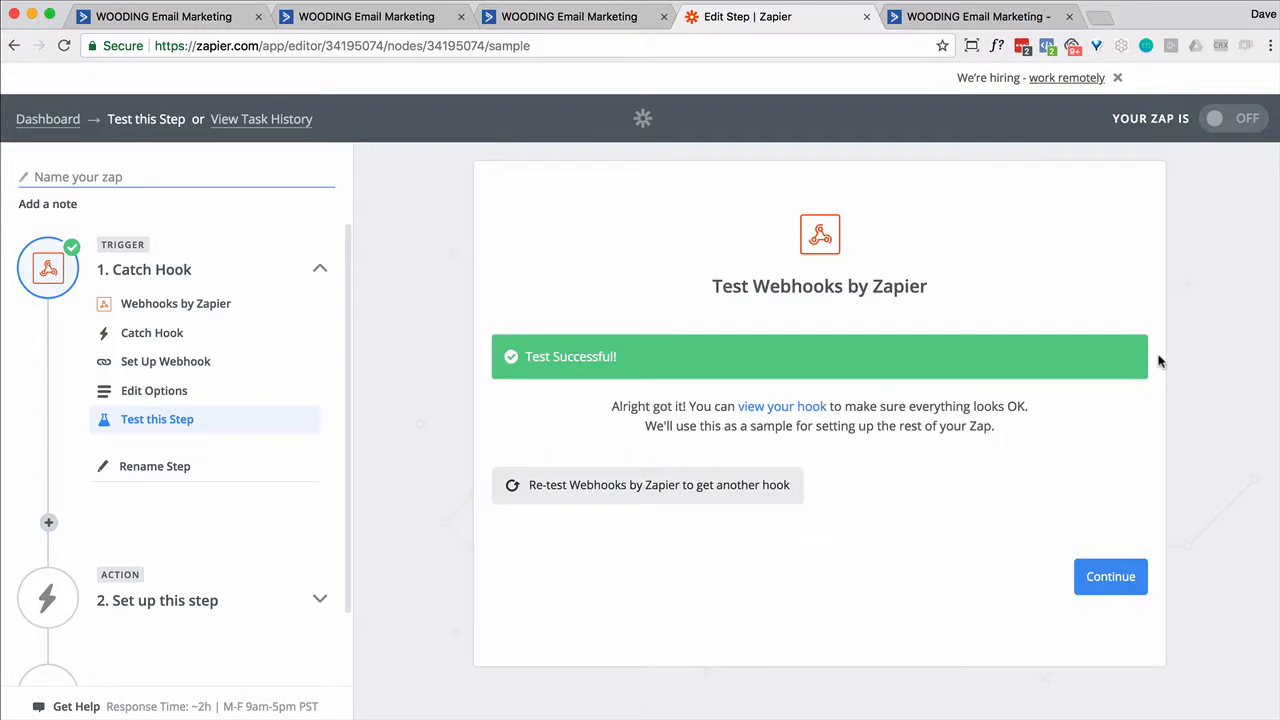
pyautogui.click(770, 406)
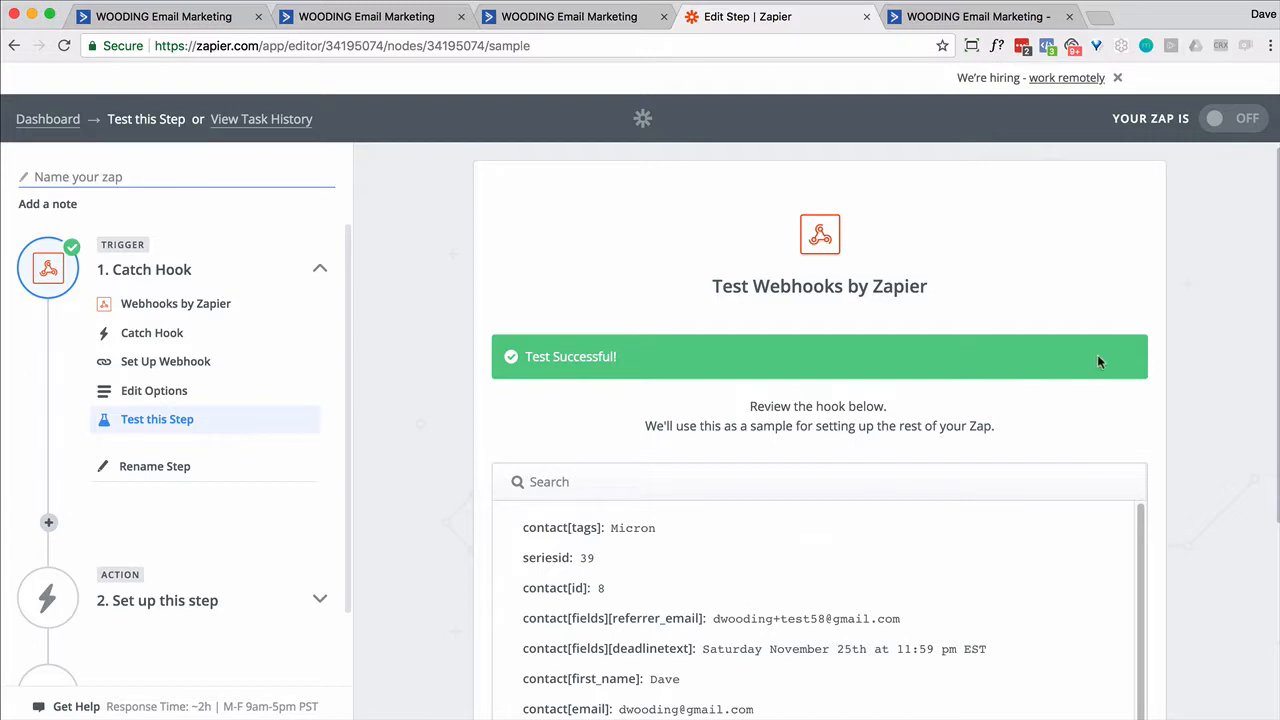
pyautogui.scroll(-1, 1098, 361)
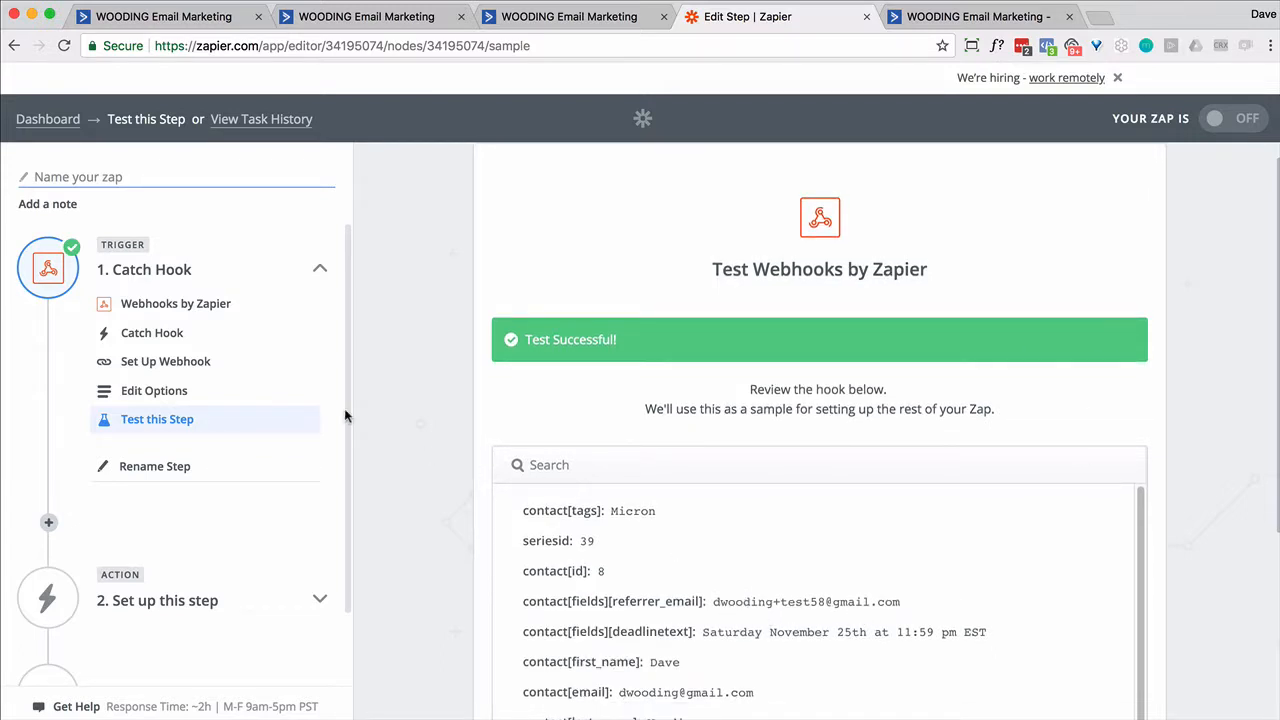
pyautogui.scroll(-2, 306, 406)
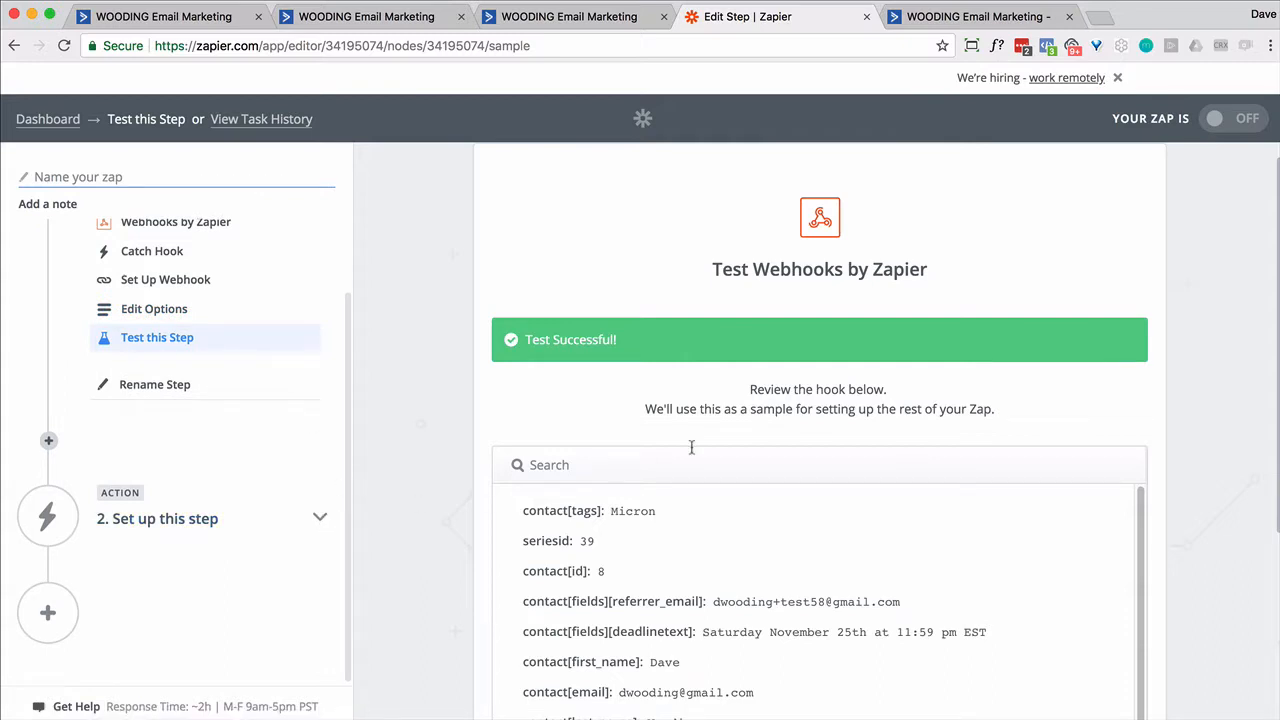
pyautogui.scroll(-5, 692, 448)
pyautogui.click(1095, 613)
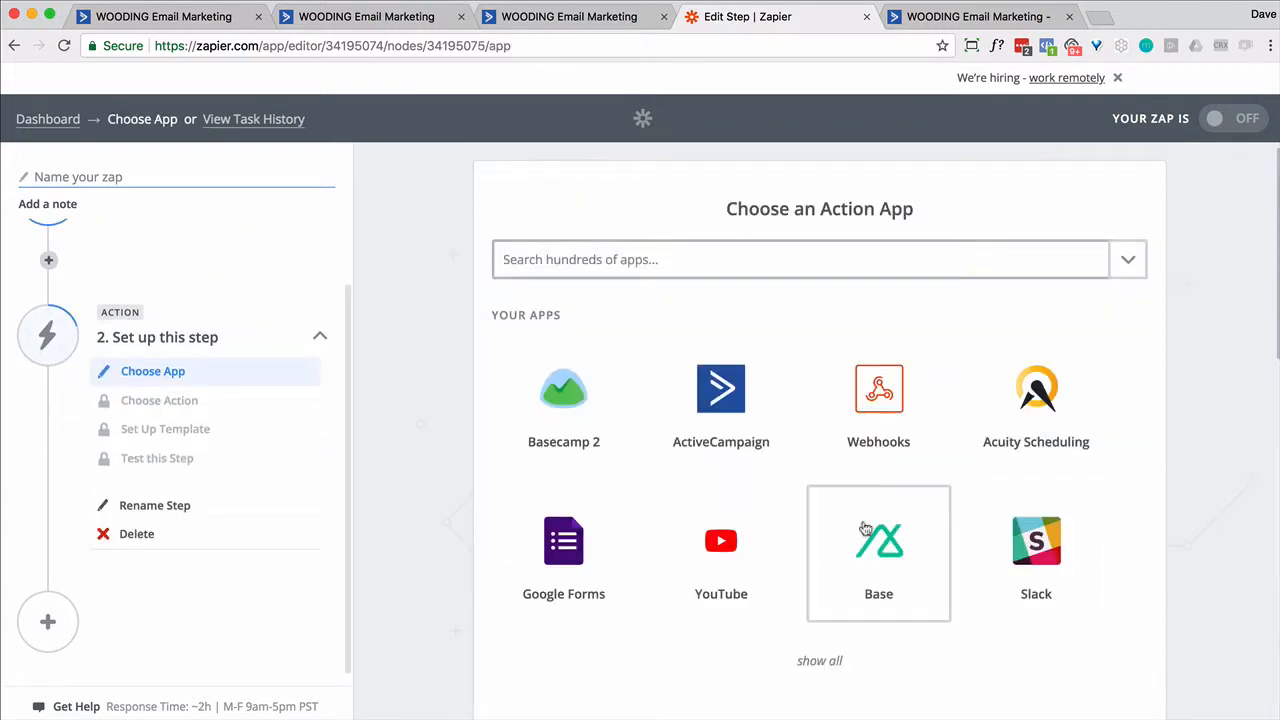
# - Set the action to ActiveCampaign Create/Update Contact using the Wooding account
pyautogui.click(730, 412)
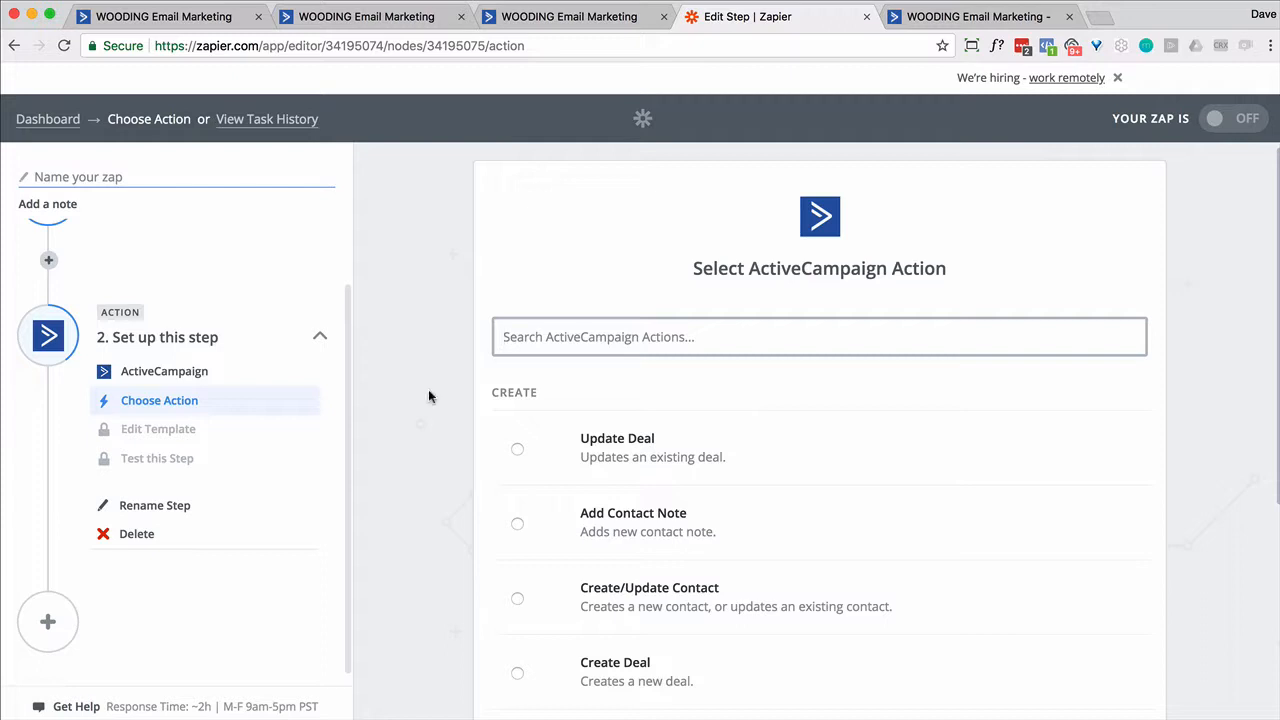
pyautogui.click(190, 383)
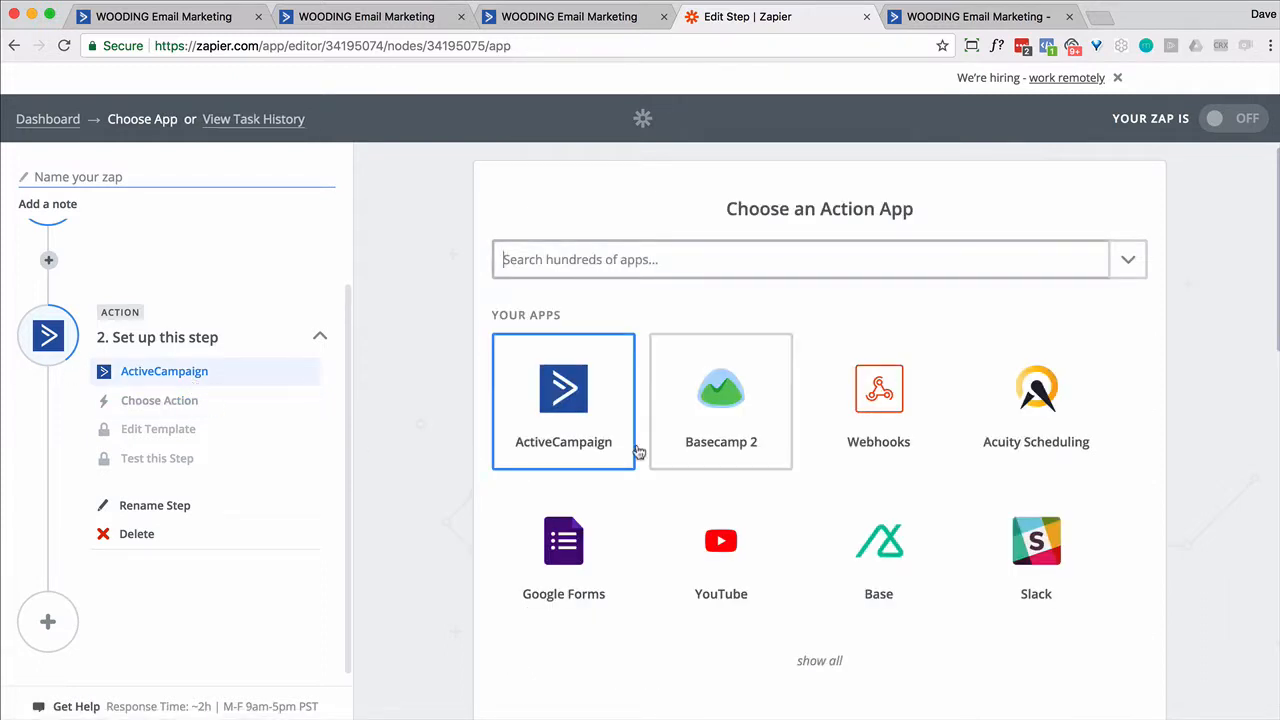
pyautogui.click(560, 396)
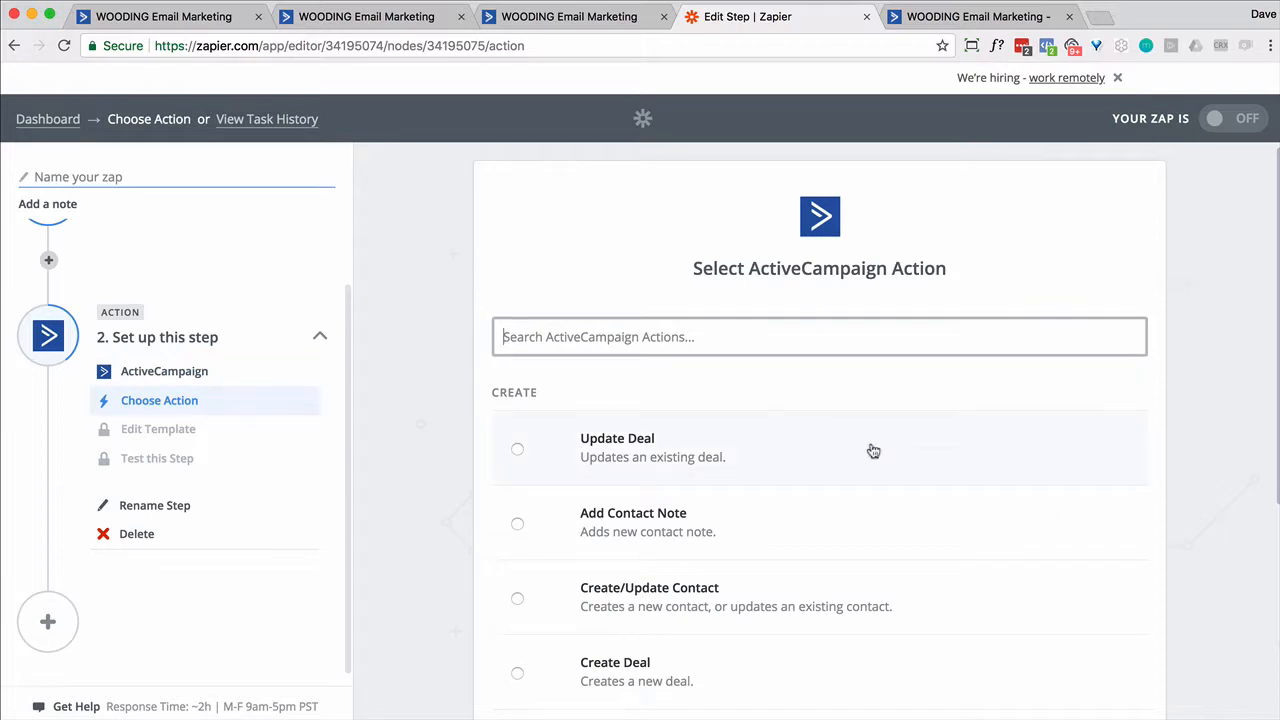
pyautogui.scroll(-3, 871, 449)
pyautogui.scroll(2, 871, 449)
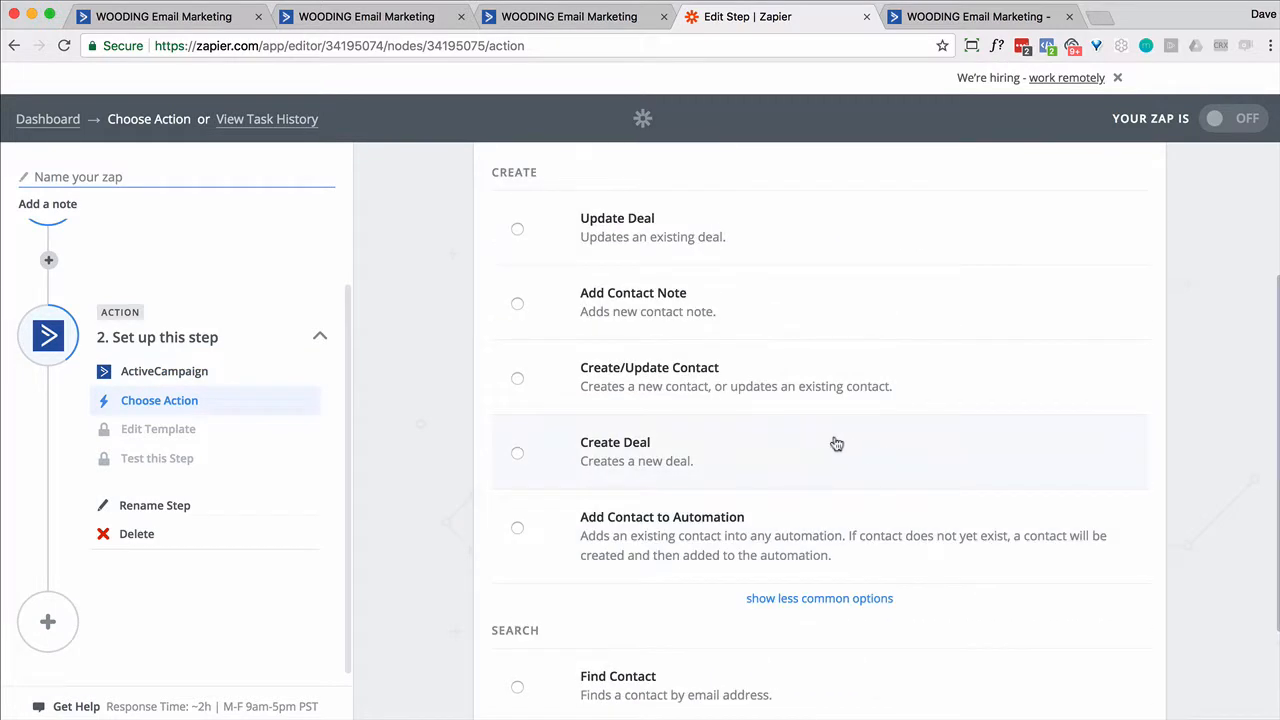
pyautogui.click(517, 379)
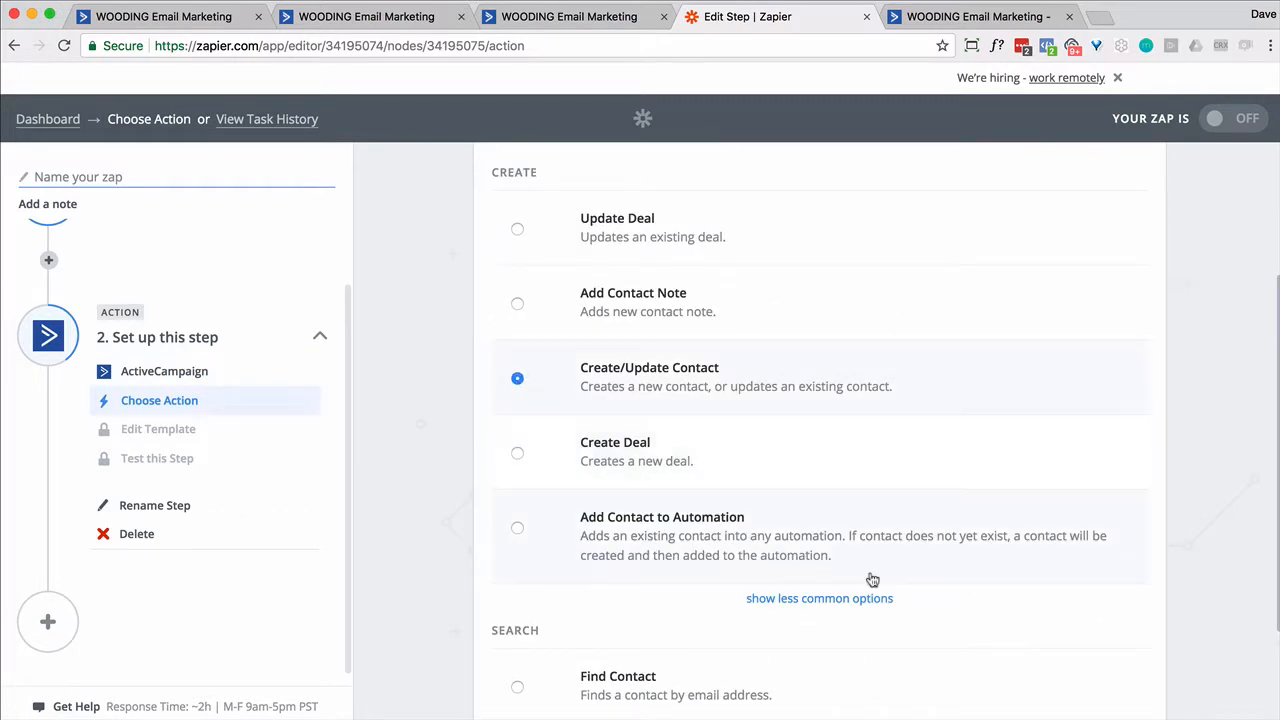
pyautogui.scroll(-2, 960, 590)
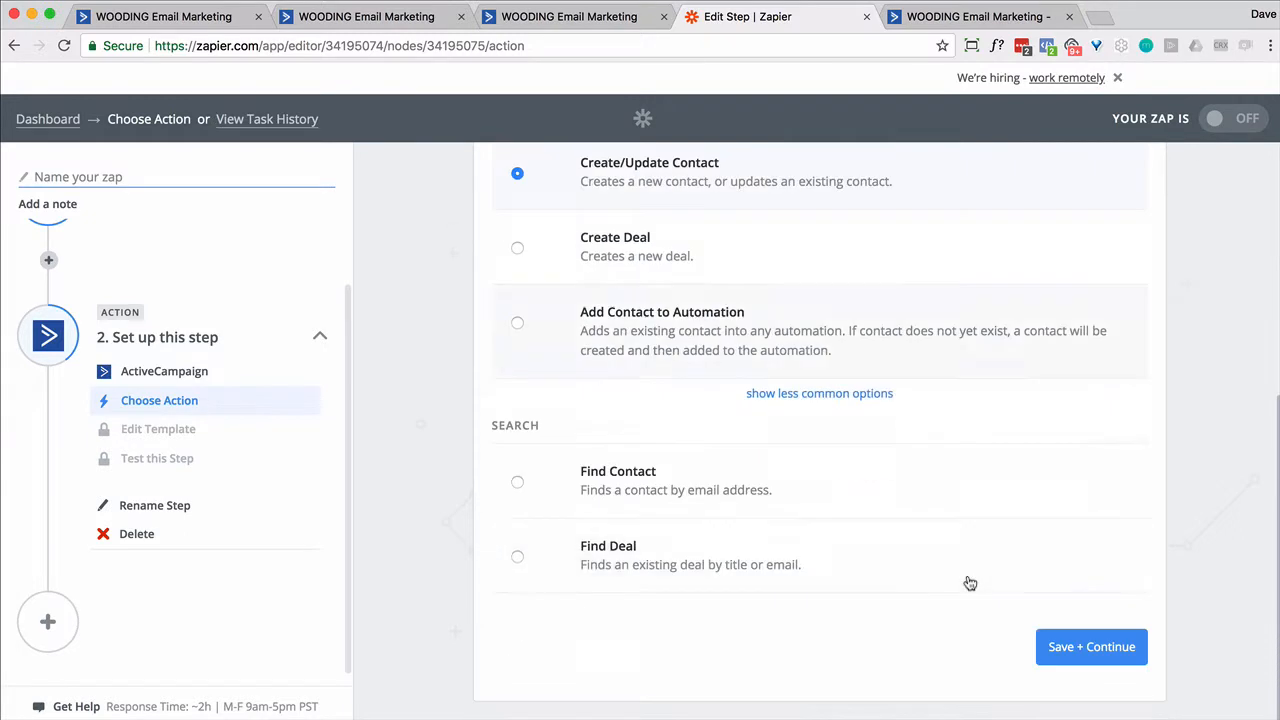
pyautogui.click(1066, 652)
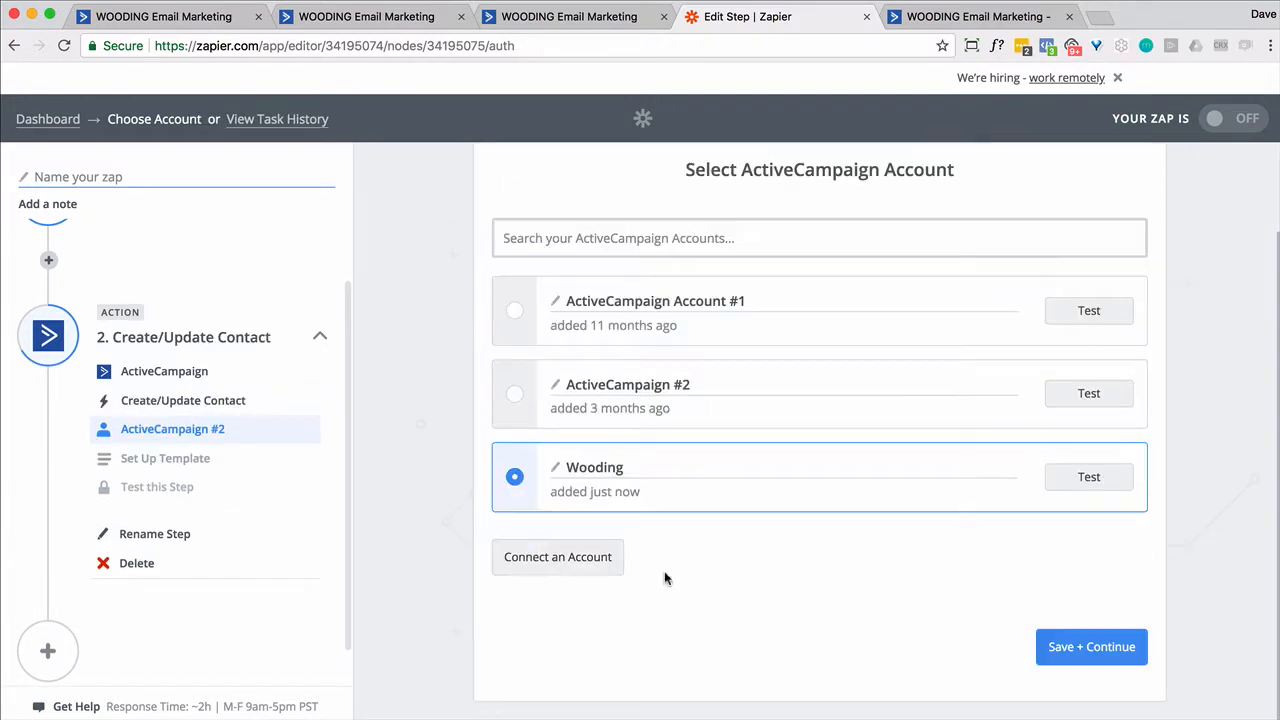
pyautogui.click(1095, 640)
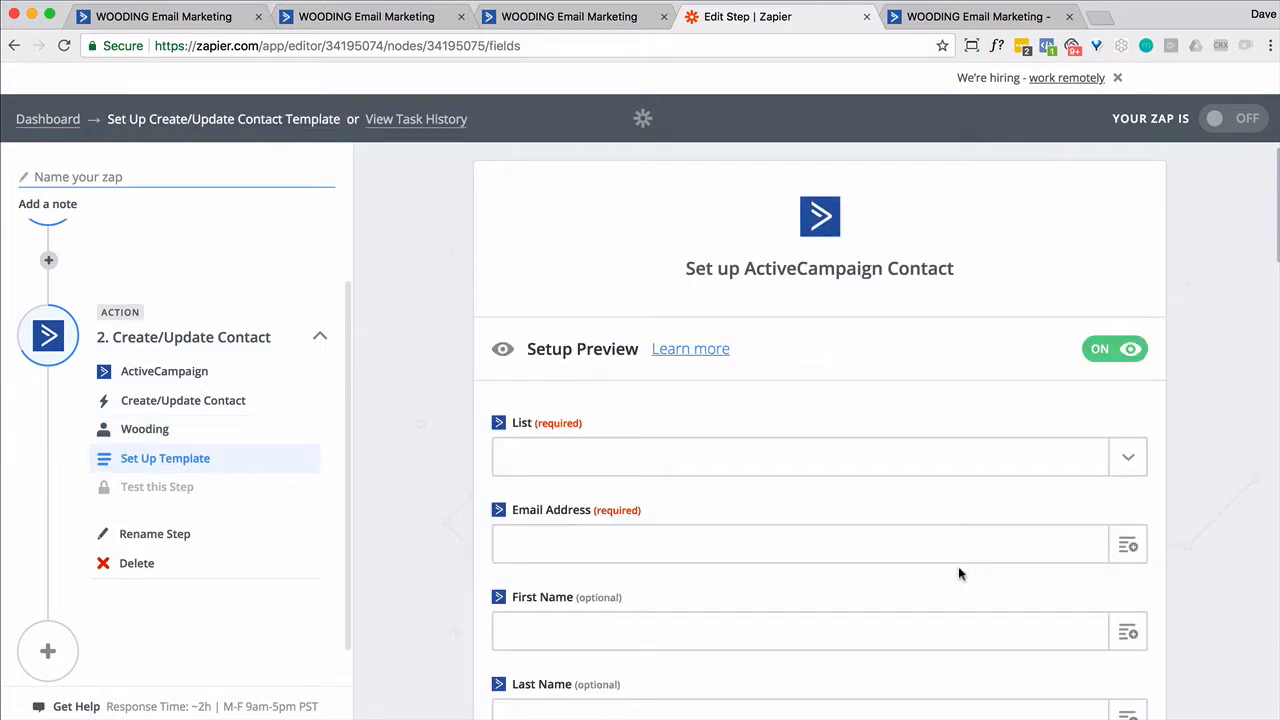
# - Choose the Wooding list and map the hook's referrer email into Email Address
pyautogui.click(1132, 460)
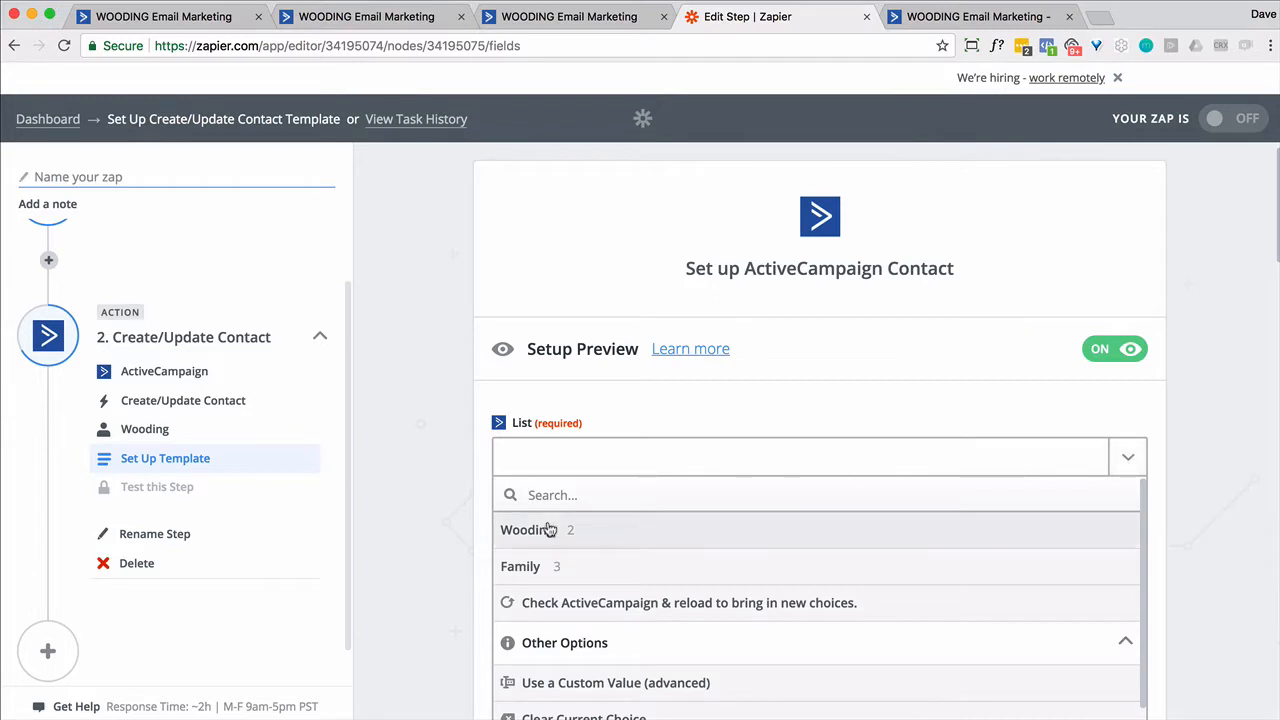
pyautogui.click(547, 529)
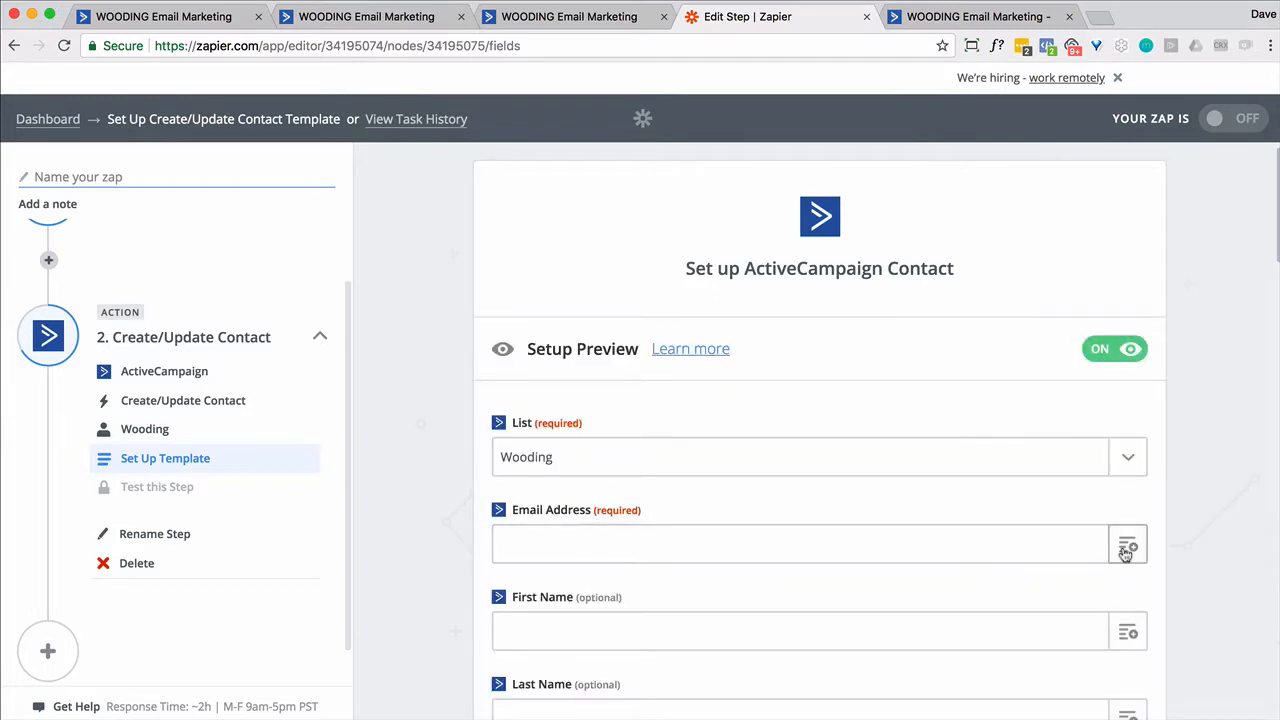
pyautogui.scroll(-2, 1049, 527)
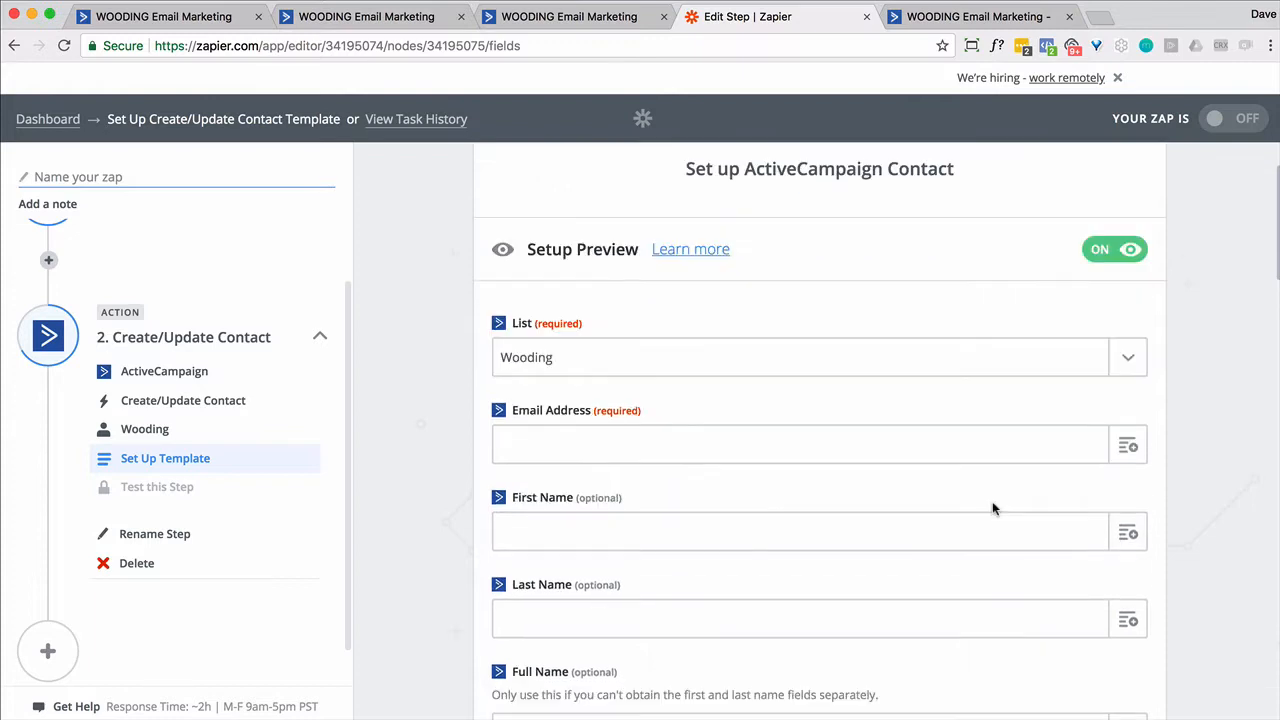
pyautogui.click(1127, 448)
pyautogui.scroll(-2, 866, 490)
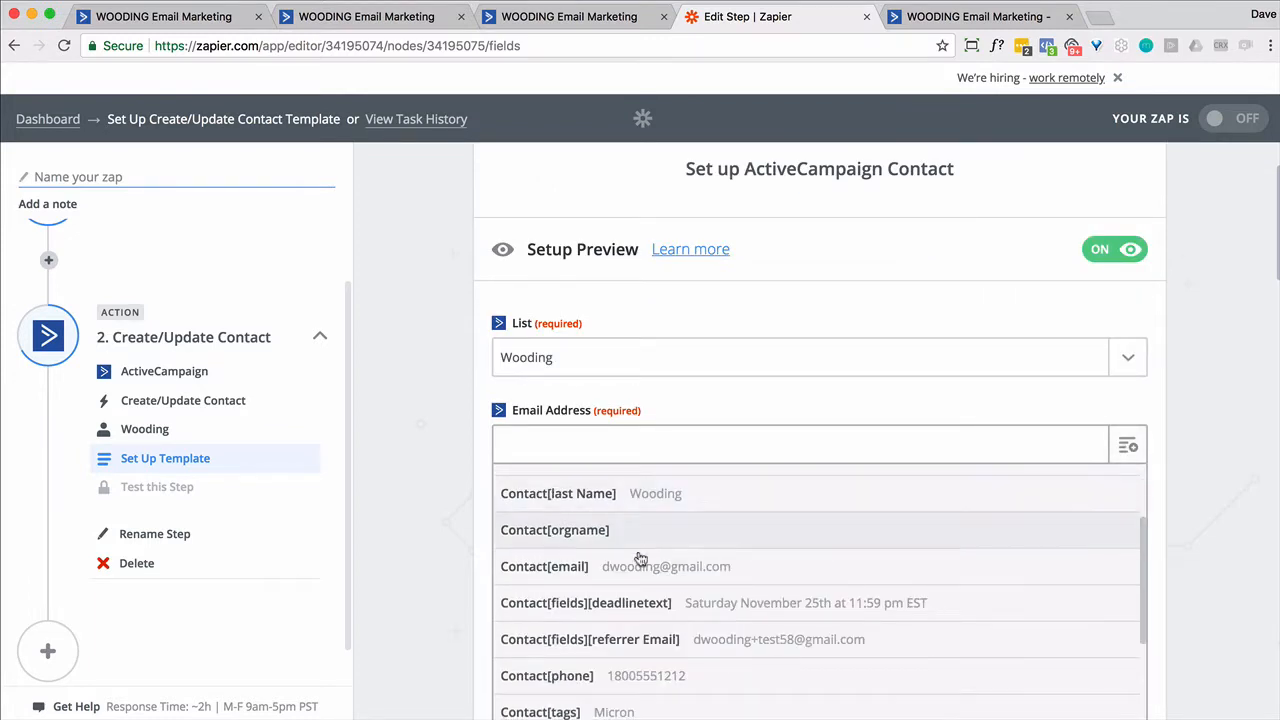
pyautogui.click(613, 637)
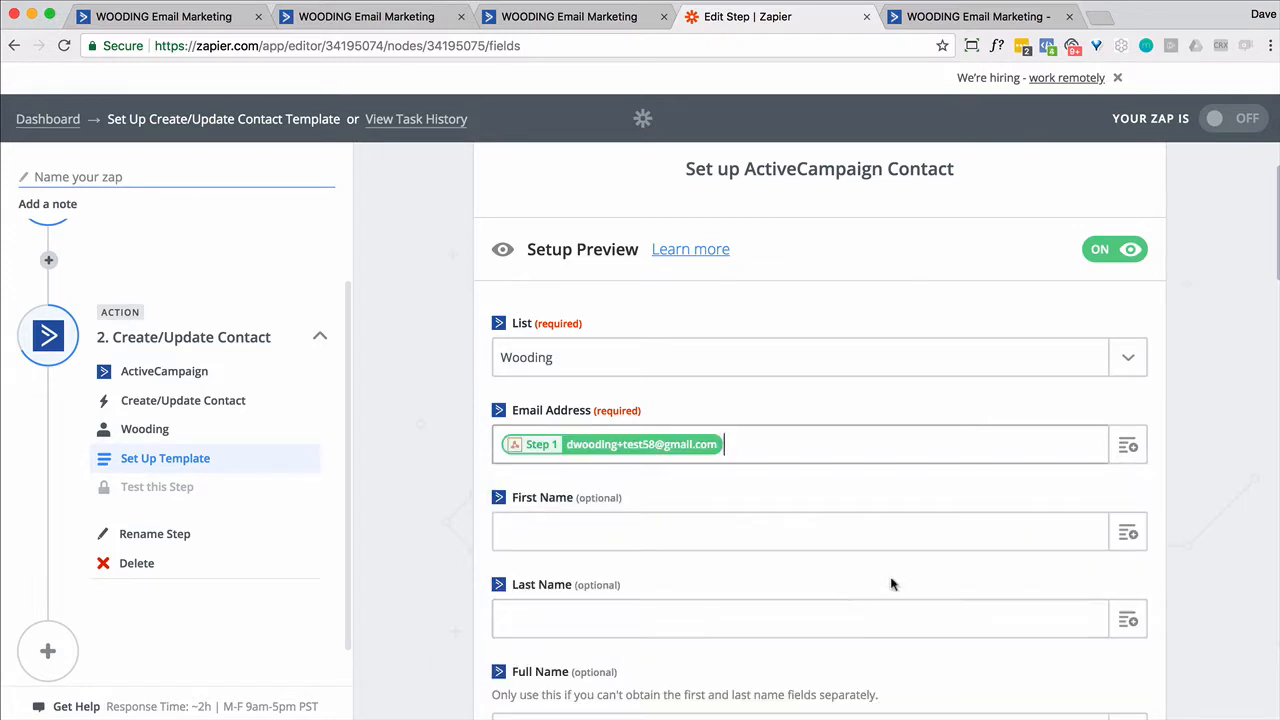
# - Tag the contact 'START - Referrer' and continue to the test sample
pyautogui.scroll(-3, 1150, 572)
pyautogui.scroll(-3, 1152, 576)
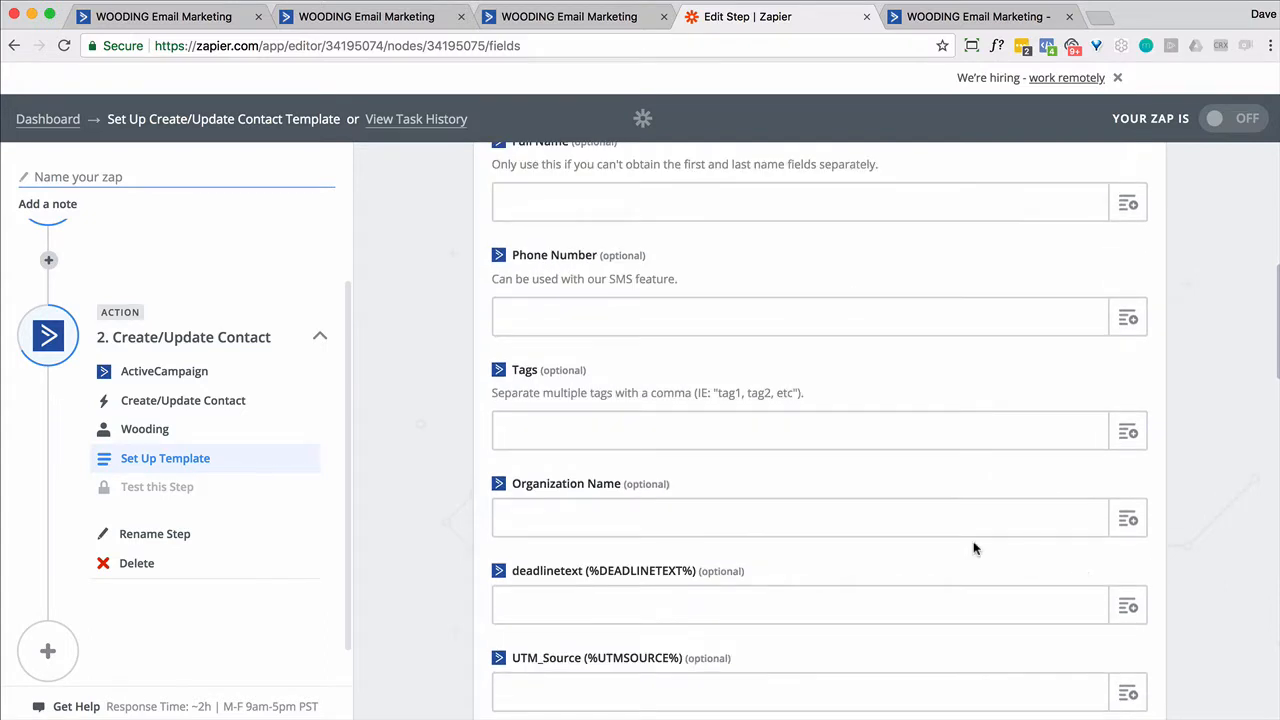
pyautogui.click(628, 434)
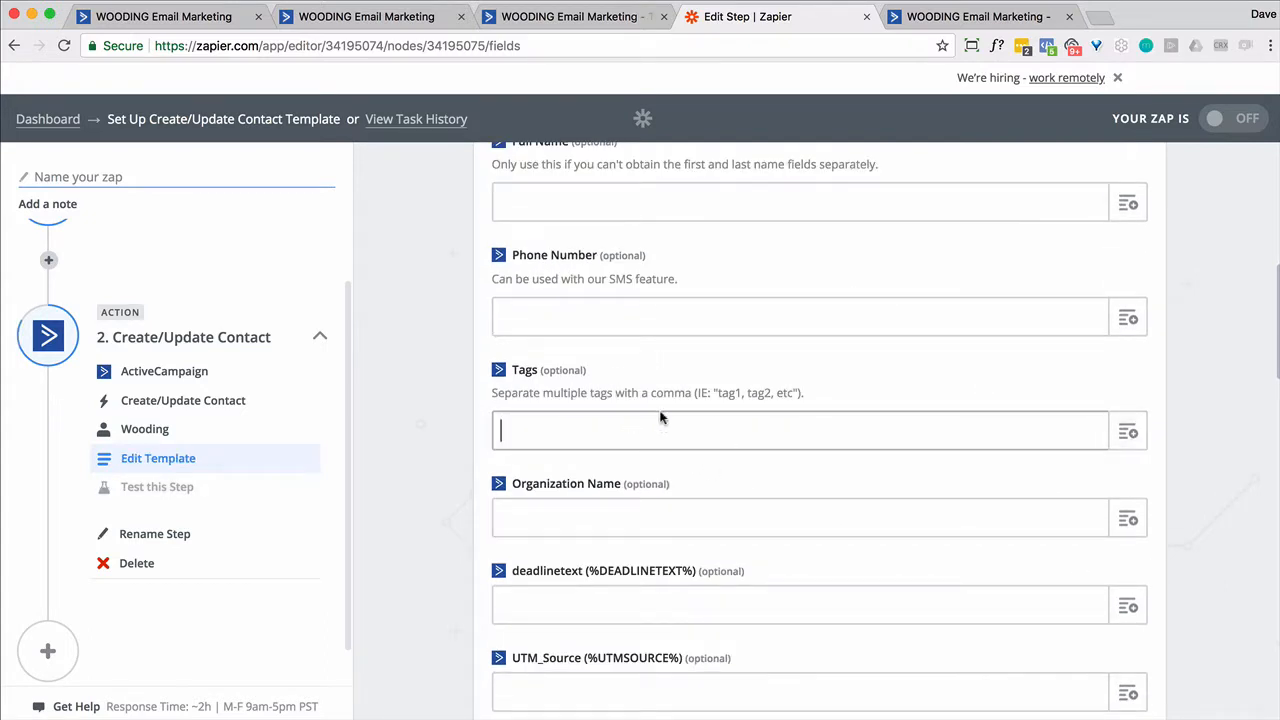
pyautogui.write('START - Referrer')
pyautogui.scroll(-5, 770, 440)
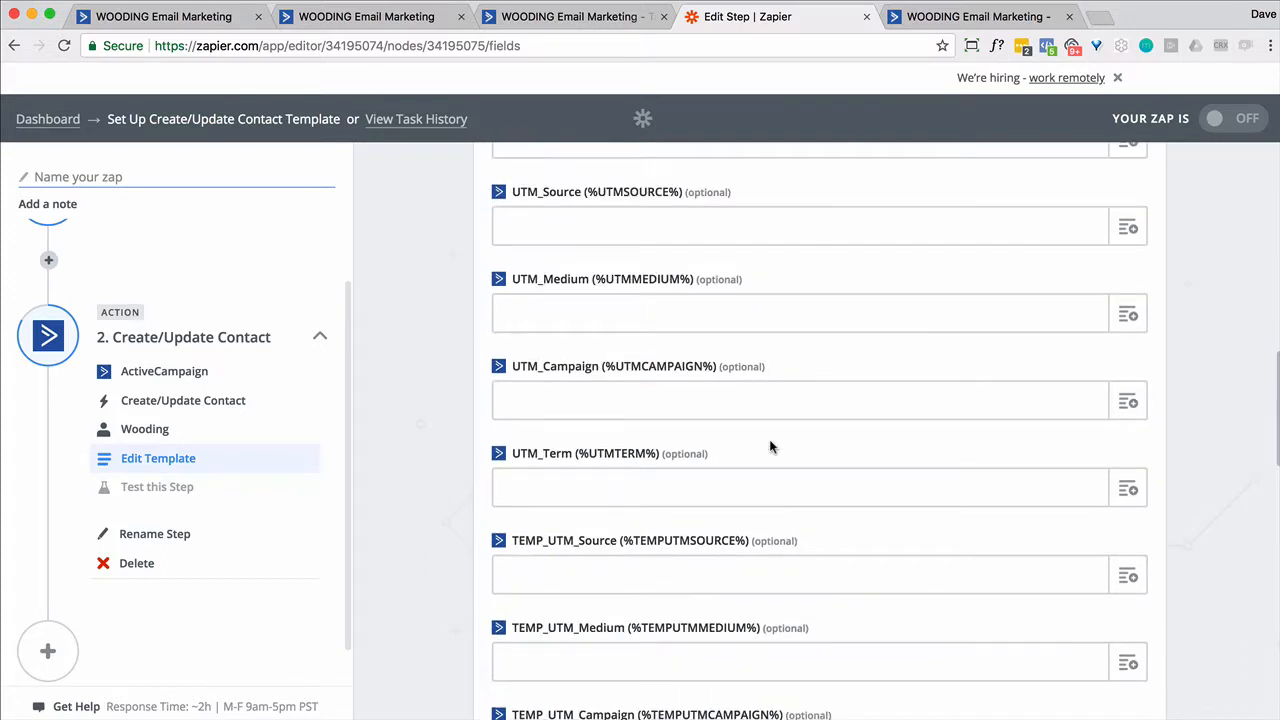
pyautogui.scroll(11, 770, 440)
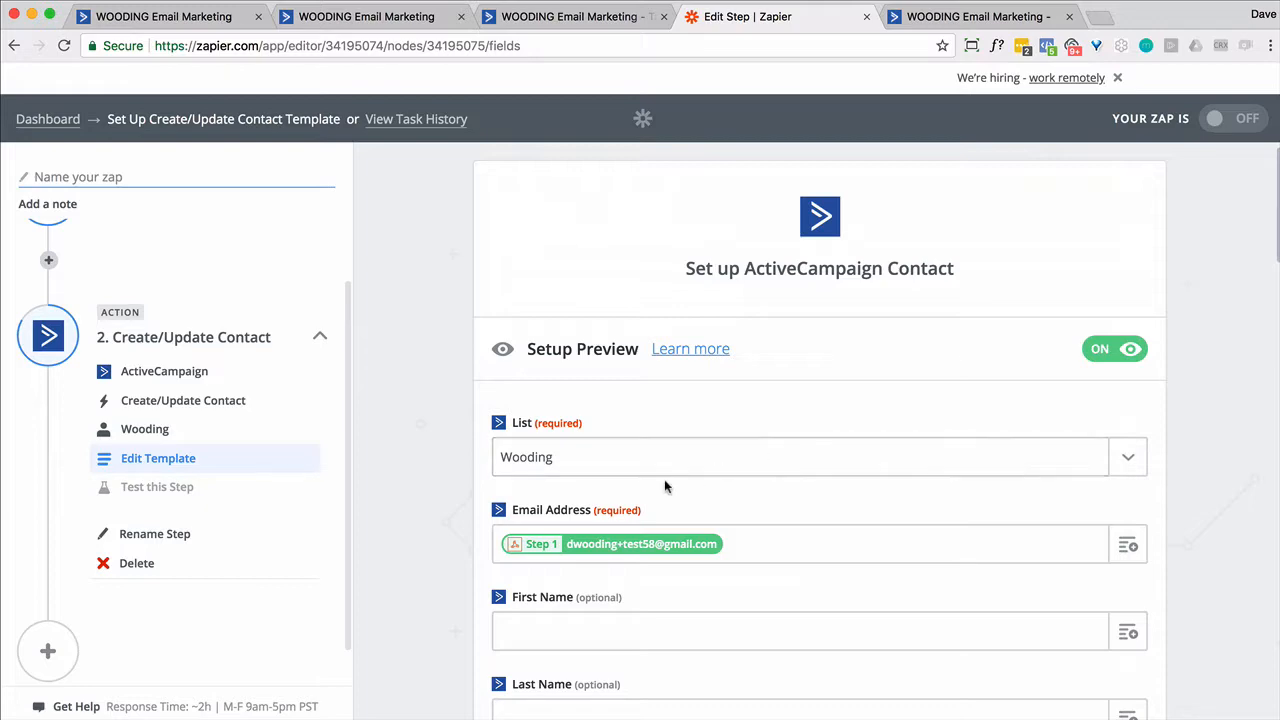
pyautogui.scroll(-2, 667, 478)
pyautogui.scroll(-7, 670, 482)
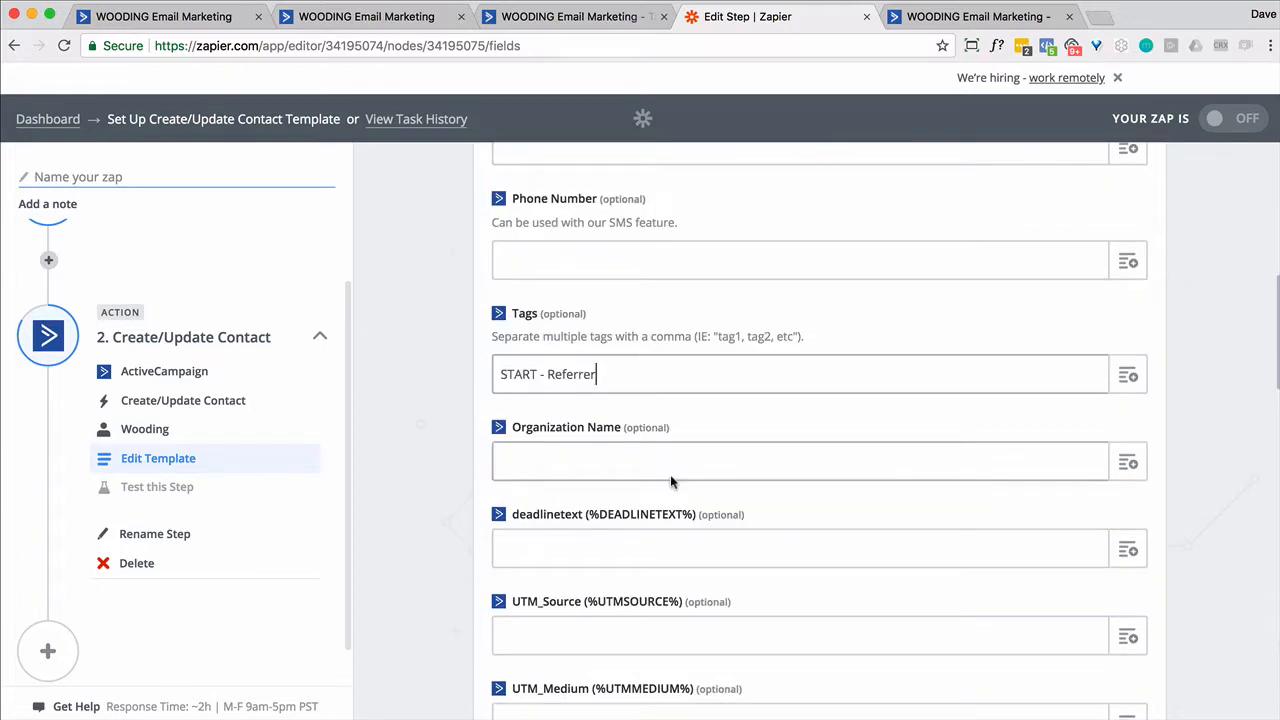
pyautogui.scroll(-20, 670, 482)
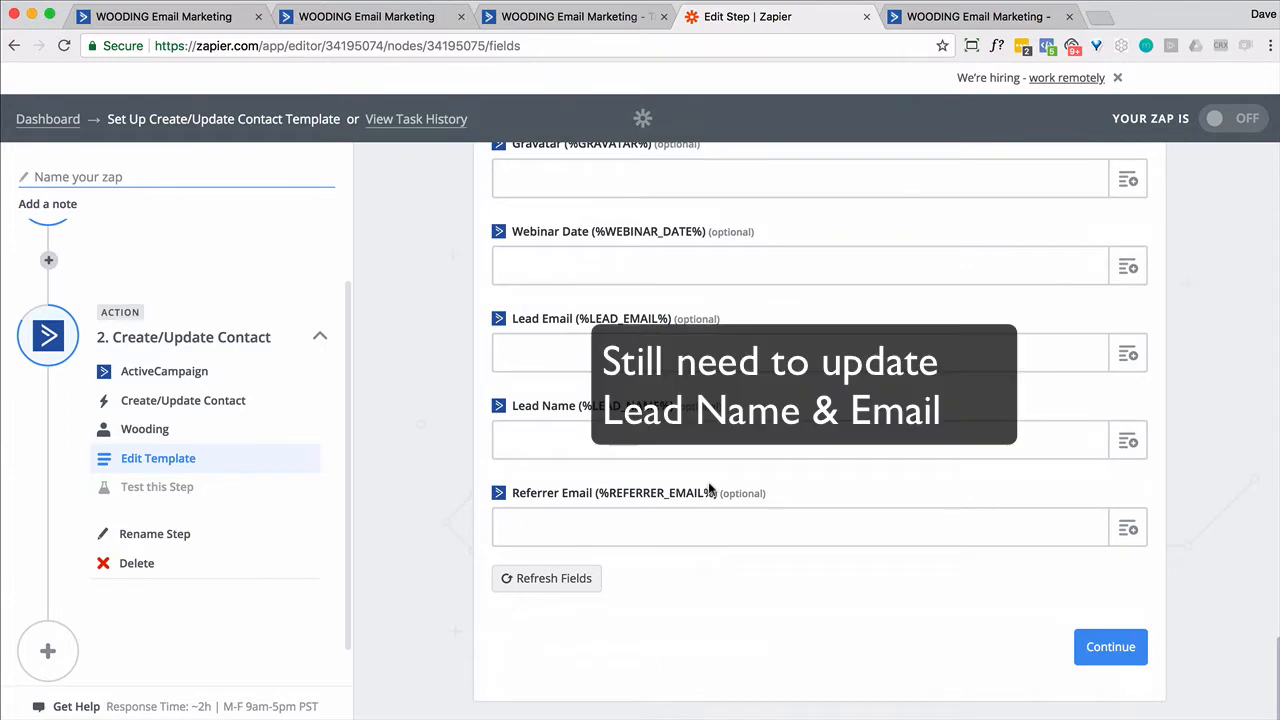
pyautogui.click(1104, 650)
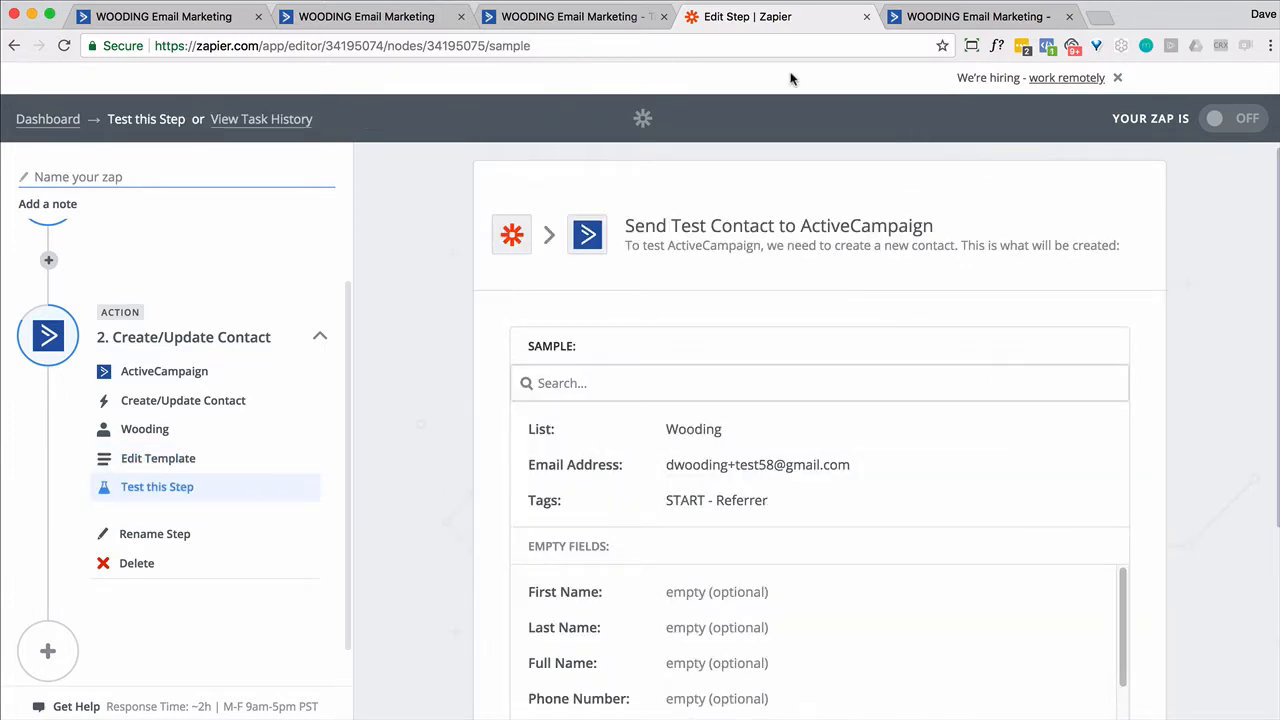
# - Make the Referral automation start when tag 'START - Referrer' is added
pyautogui.click(381, 17)
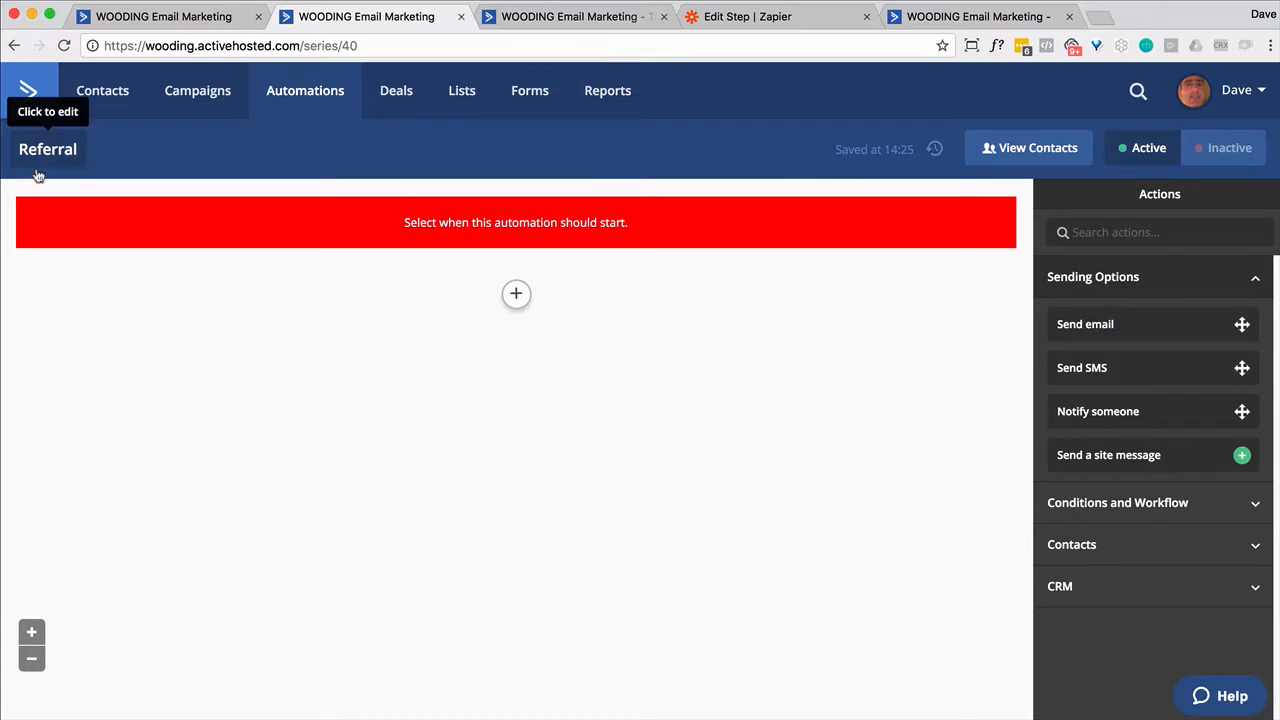
pyautogui.click(516, 293)
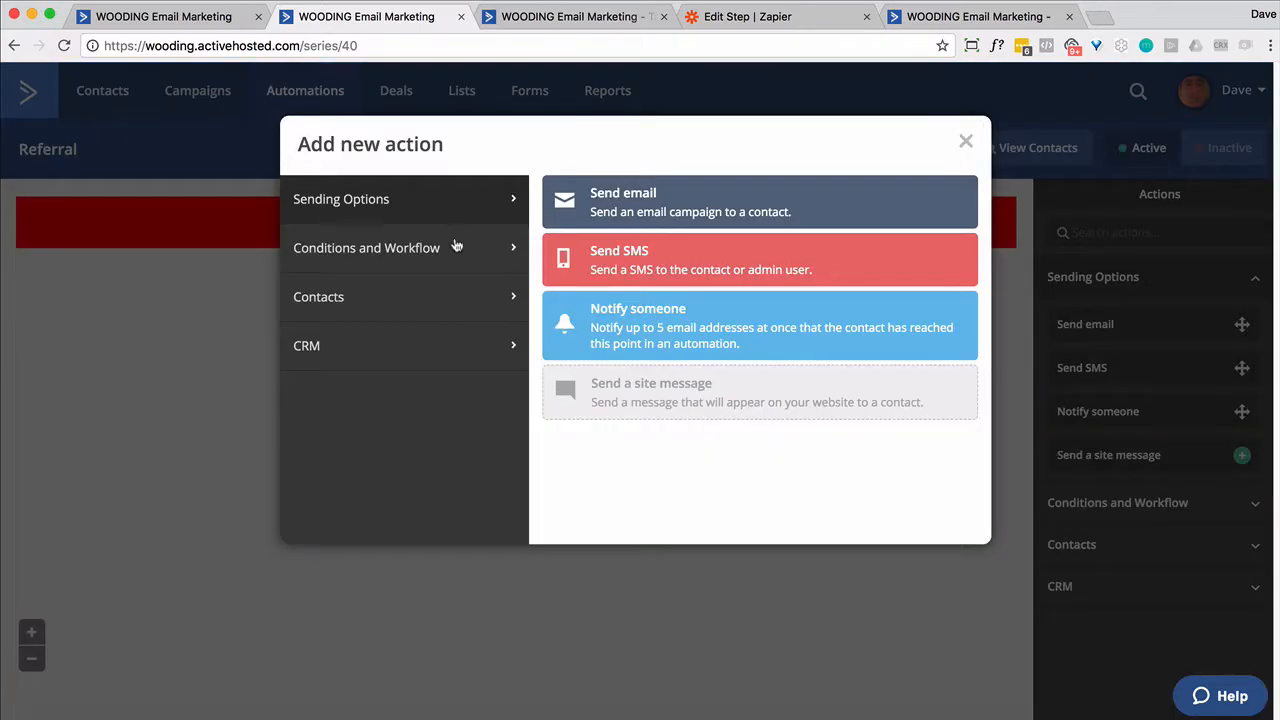
pyautogui.click(966, 142)
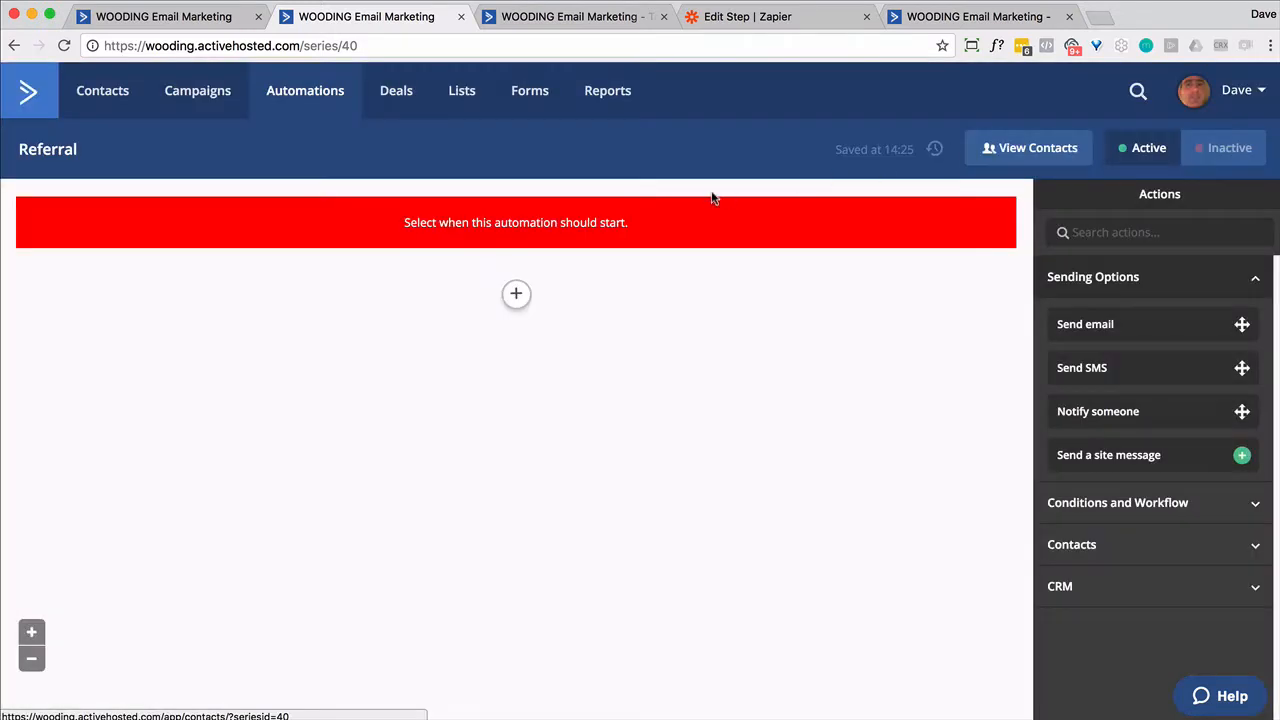
pyautogui.click(600, 224)
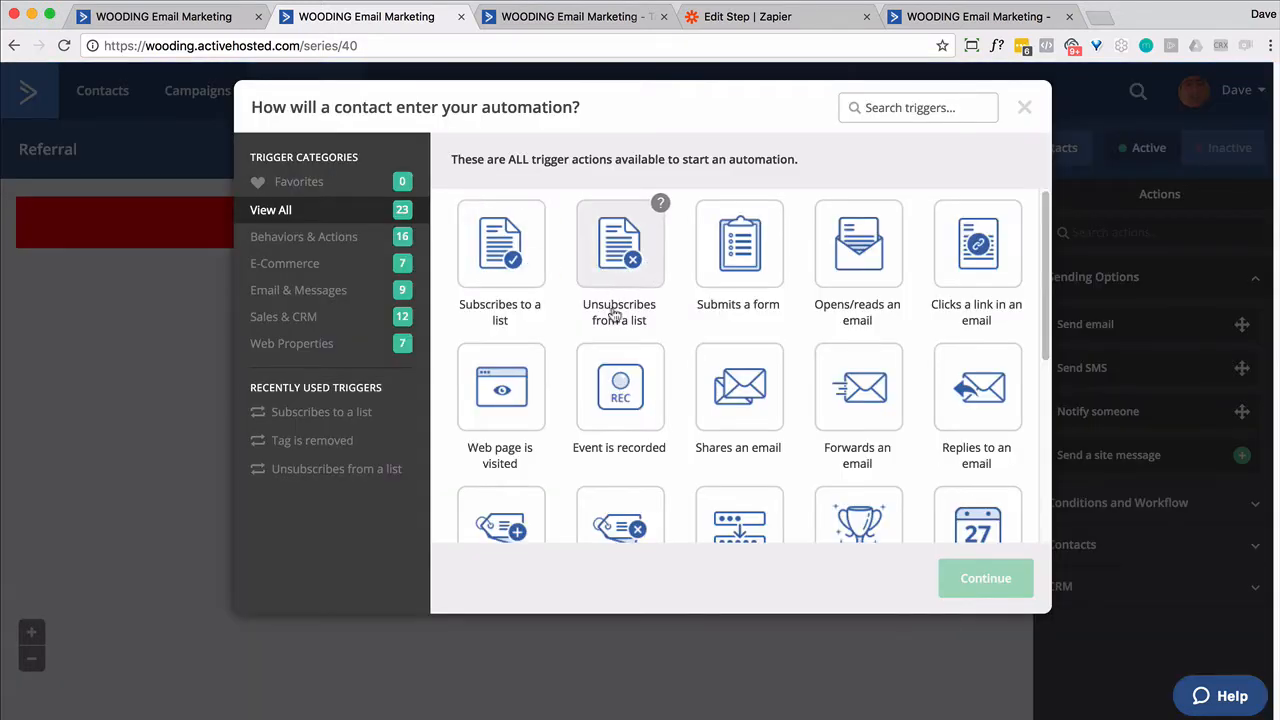
pyautogui.scroll(-1, 808, 262)
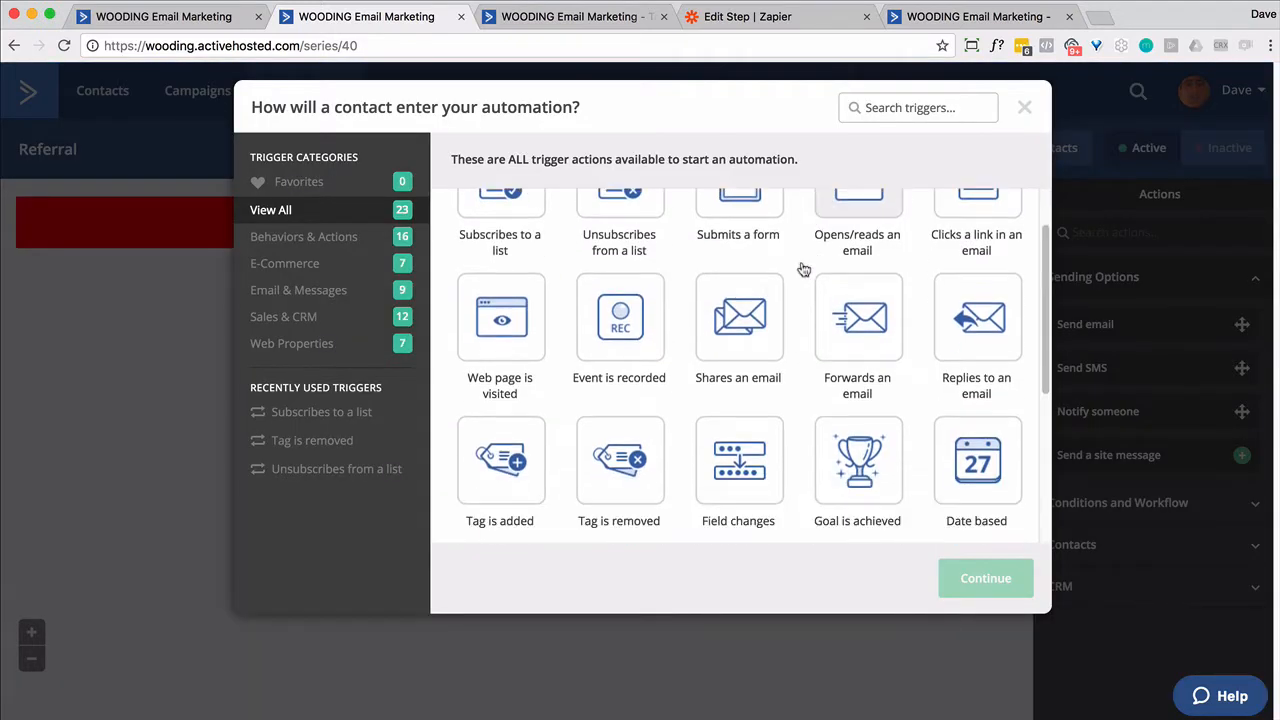
pyautogui.click(491, 466)
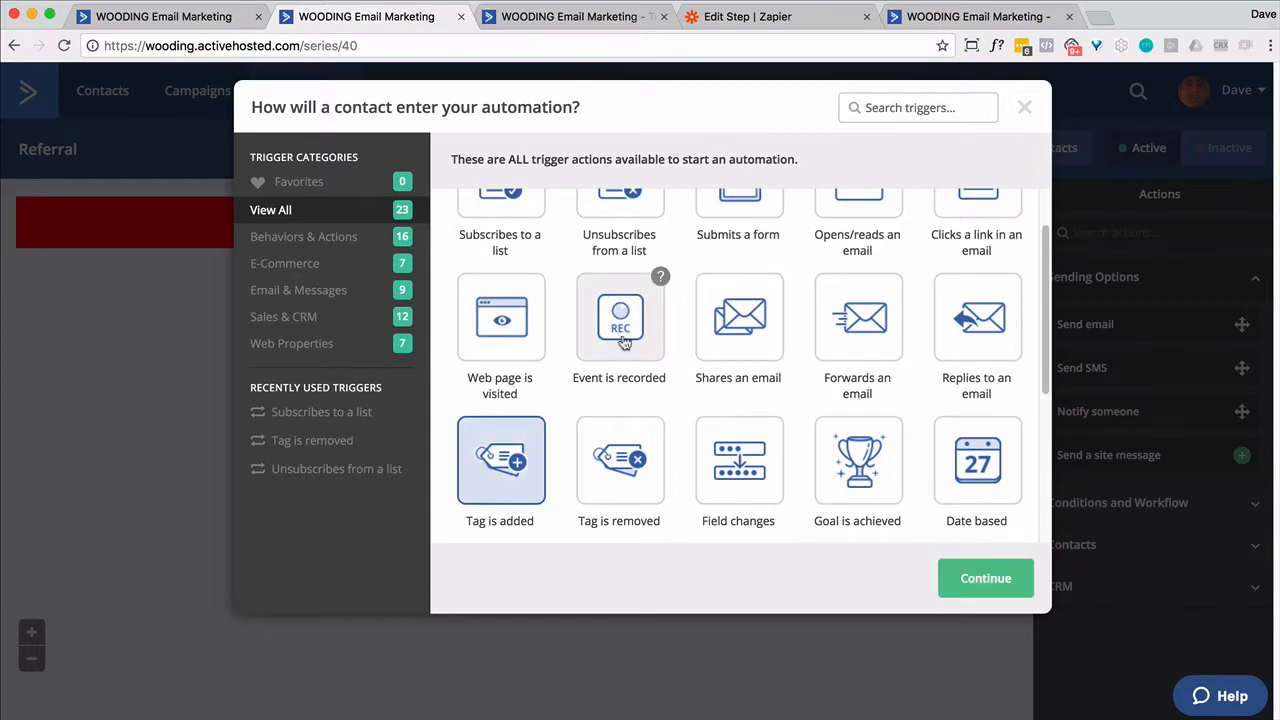
pyautogui.click(985, 588)
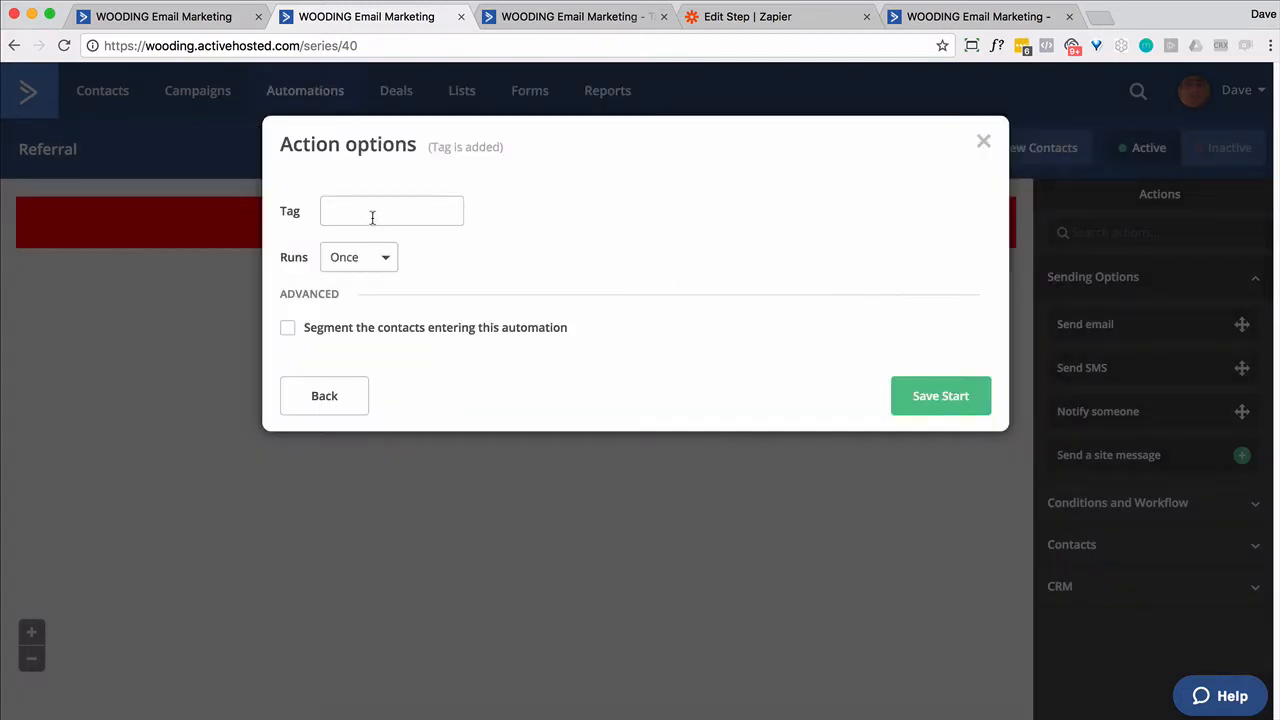
pyautogui.click(368, 216)
pyautogui.write('START: Referrer')
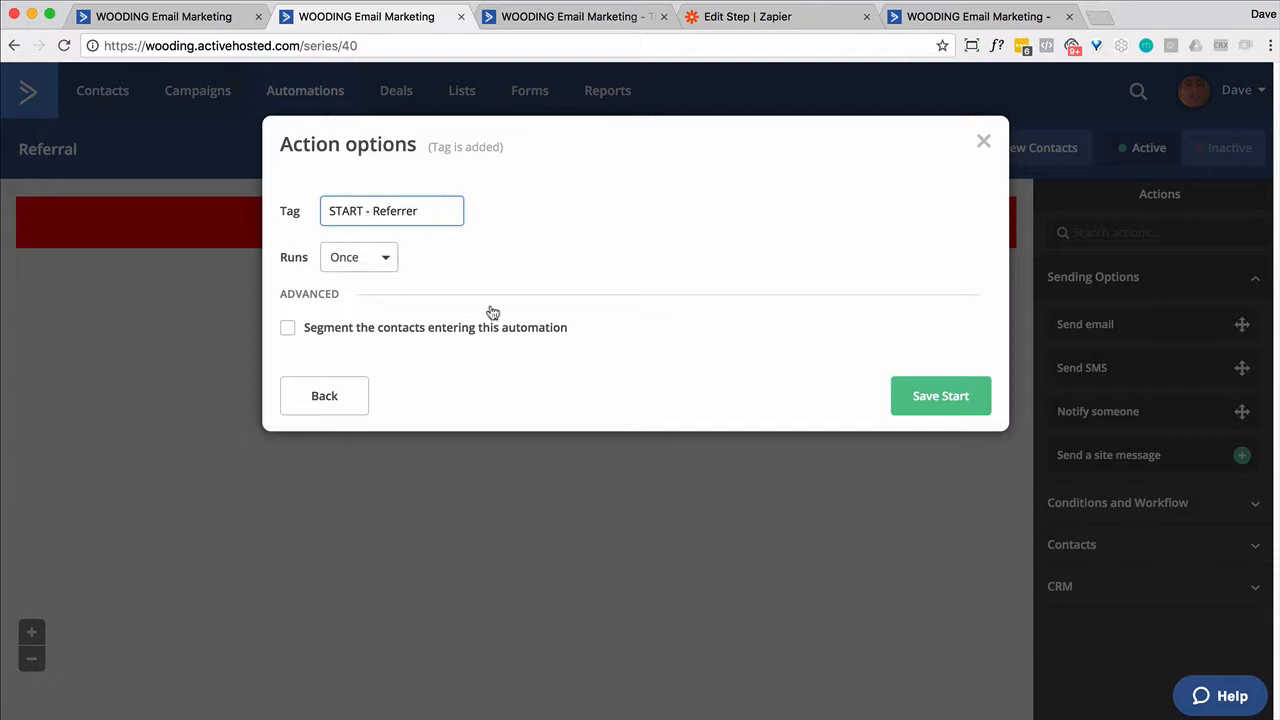
pyautogui.click(934, 405)
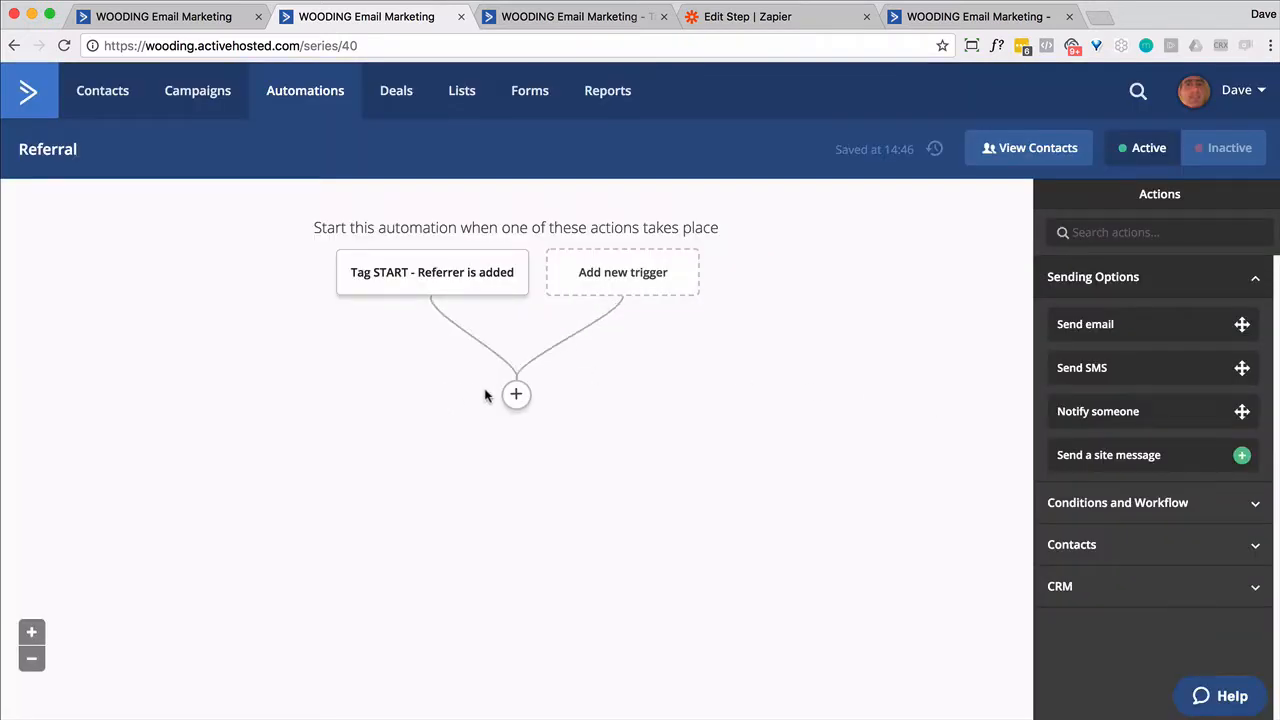
# - Add a Send email action with a new email to the Referral automation
pyautogui.click(515, 394)
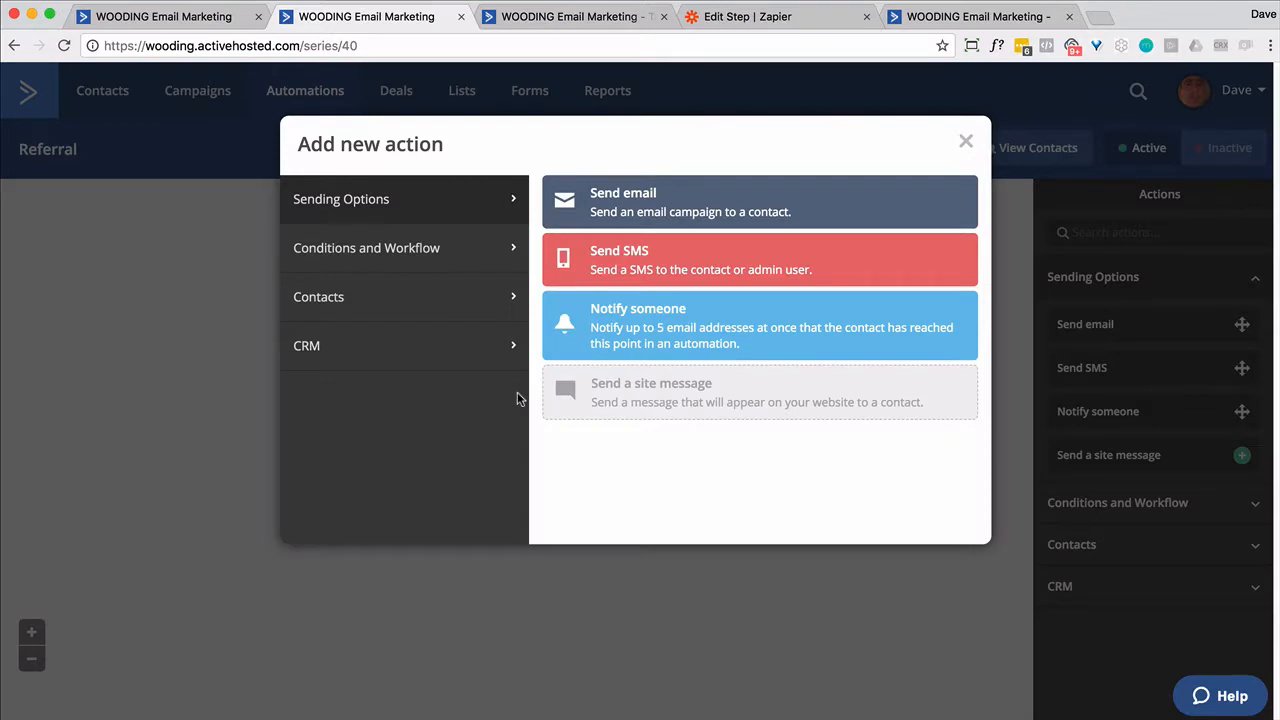
pyautogui.click(628, 212)
pyautogui.click(480, 380)
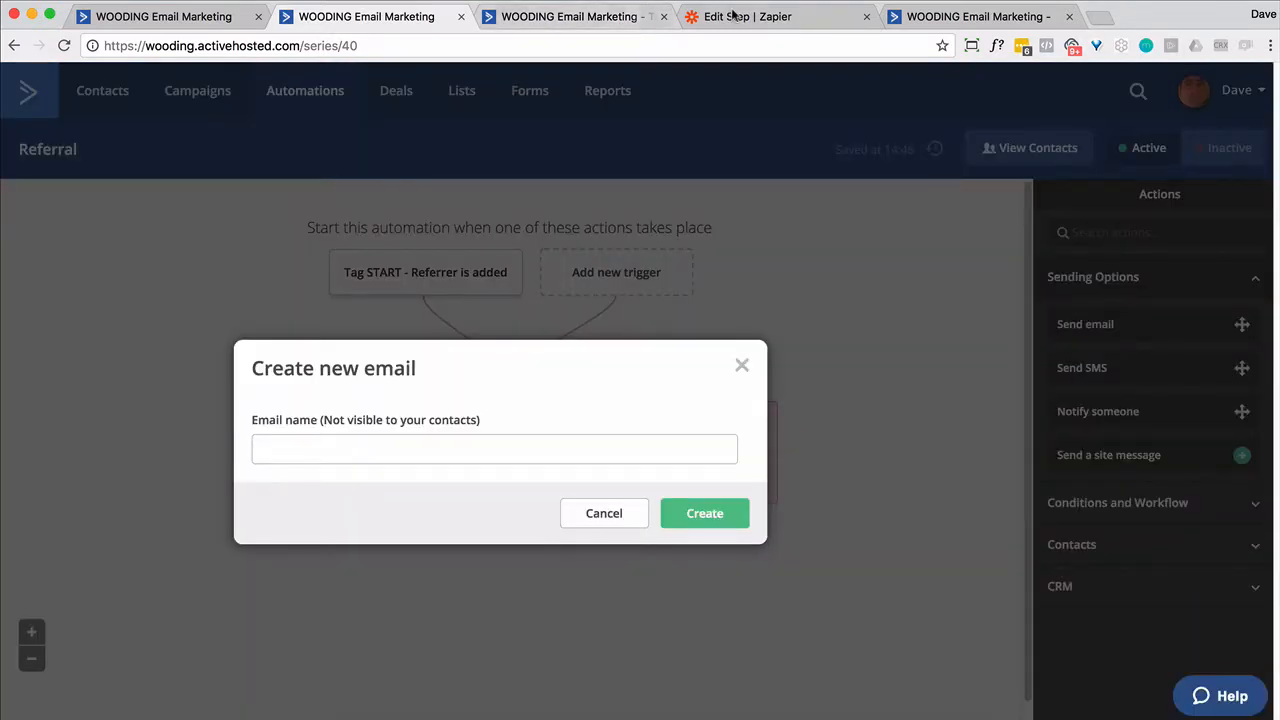
pyautogui.click(734, 17)
pyautogui.scroll(-5, 767, 337)
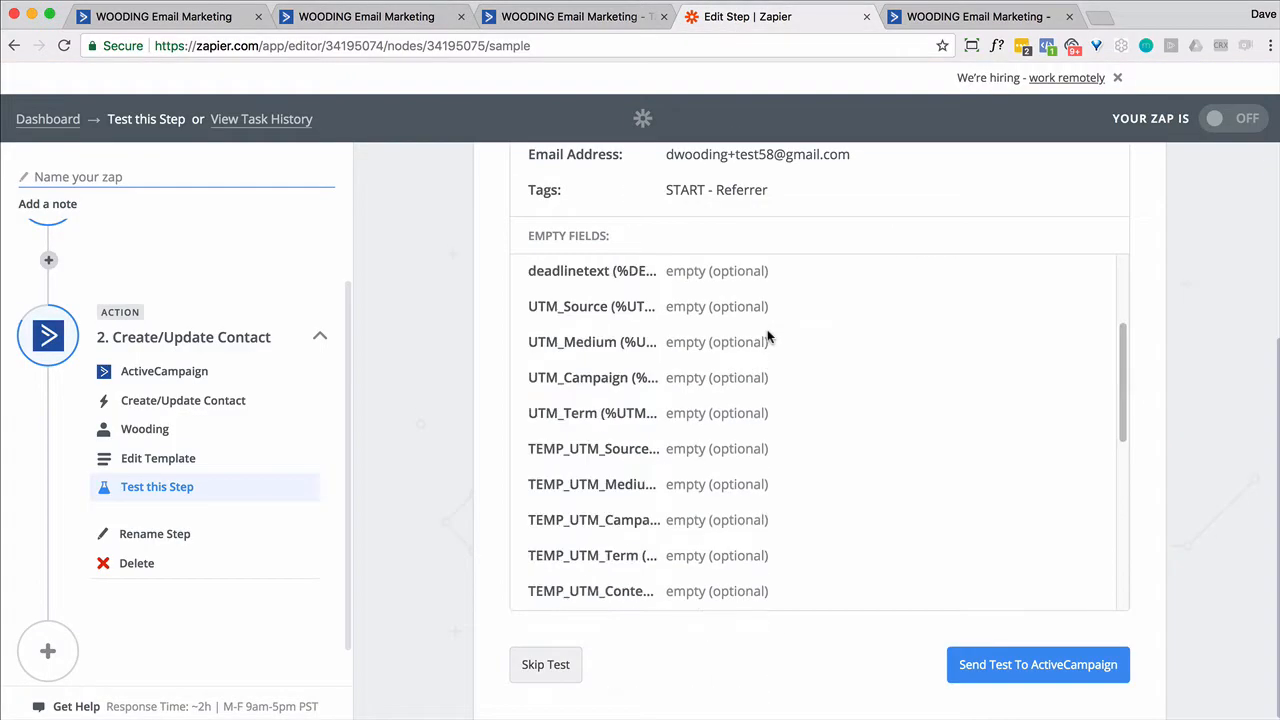
# - Map the hook's email into Referrer Email and first plus last name into Lead Name
pyautogui.scroll(10, 766, 336)
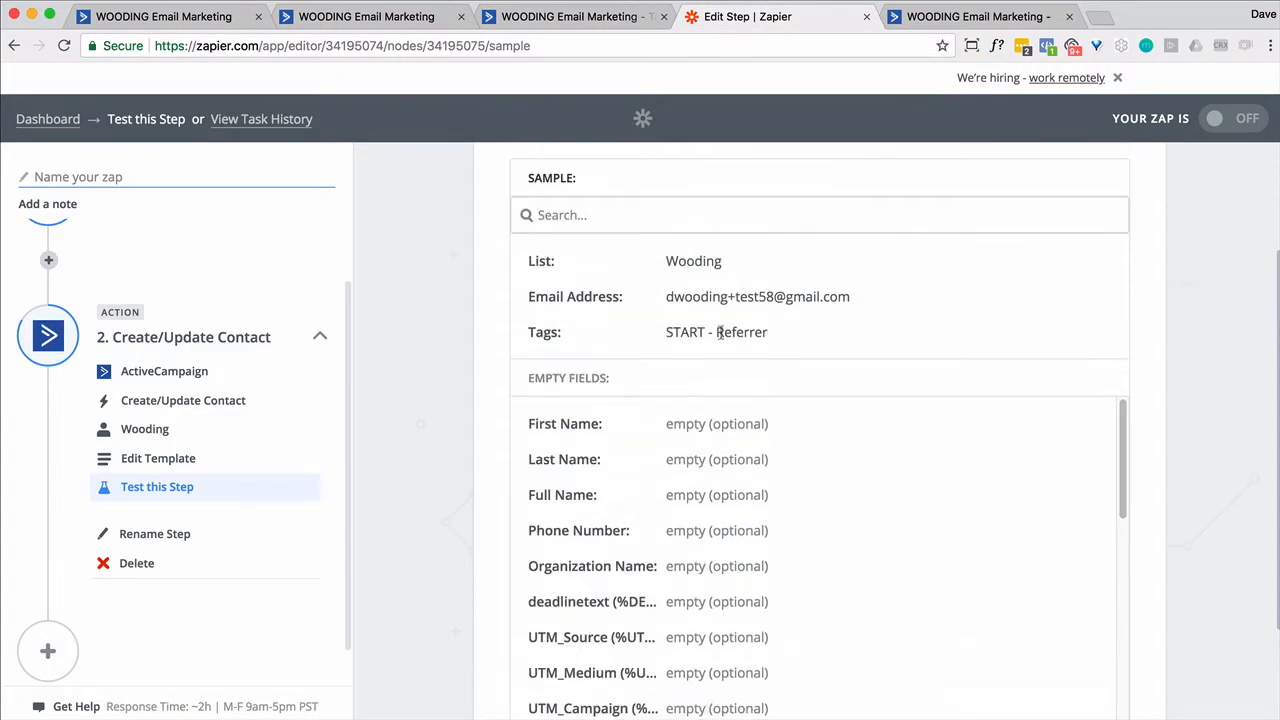
pyautogui.click(176, 465)
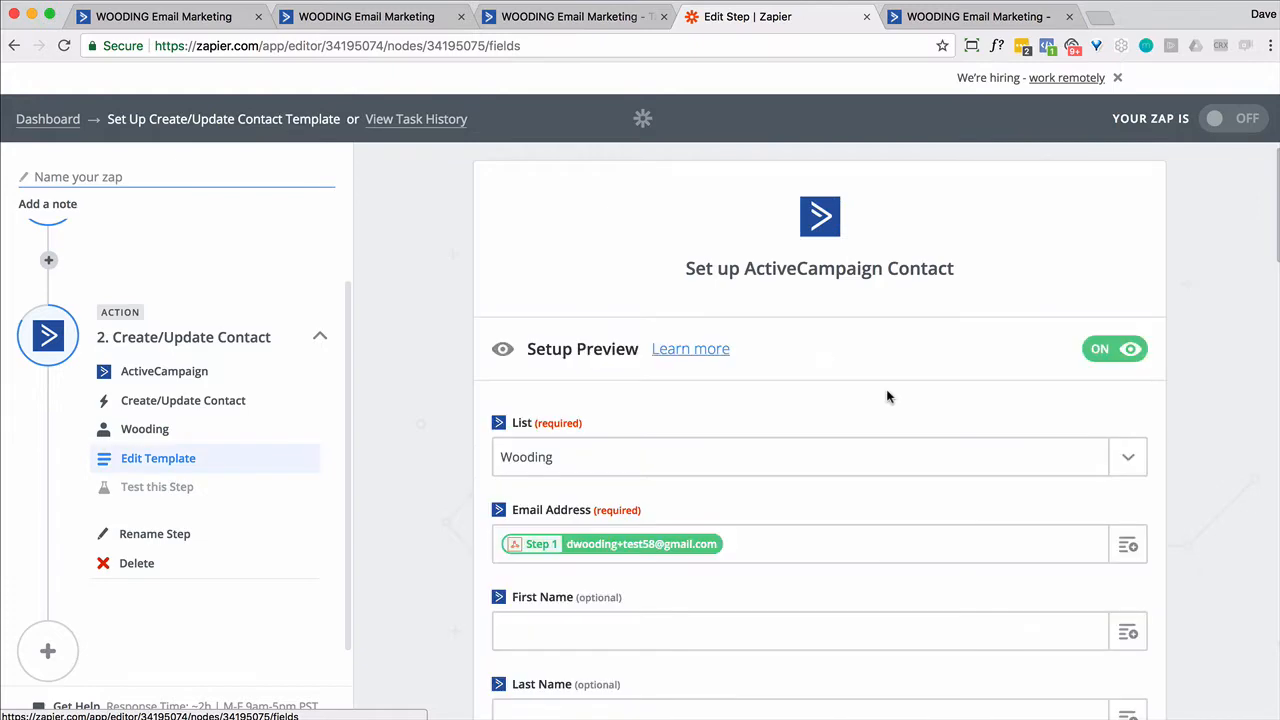
pyautogui.scroll(-5, 912, 408)
pyautogui.scroll(-12, 911, 408)
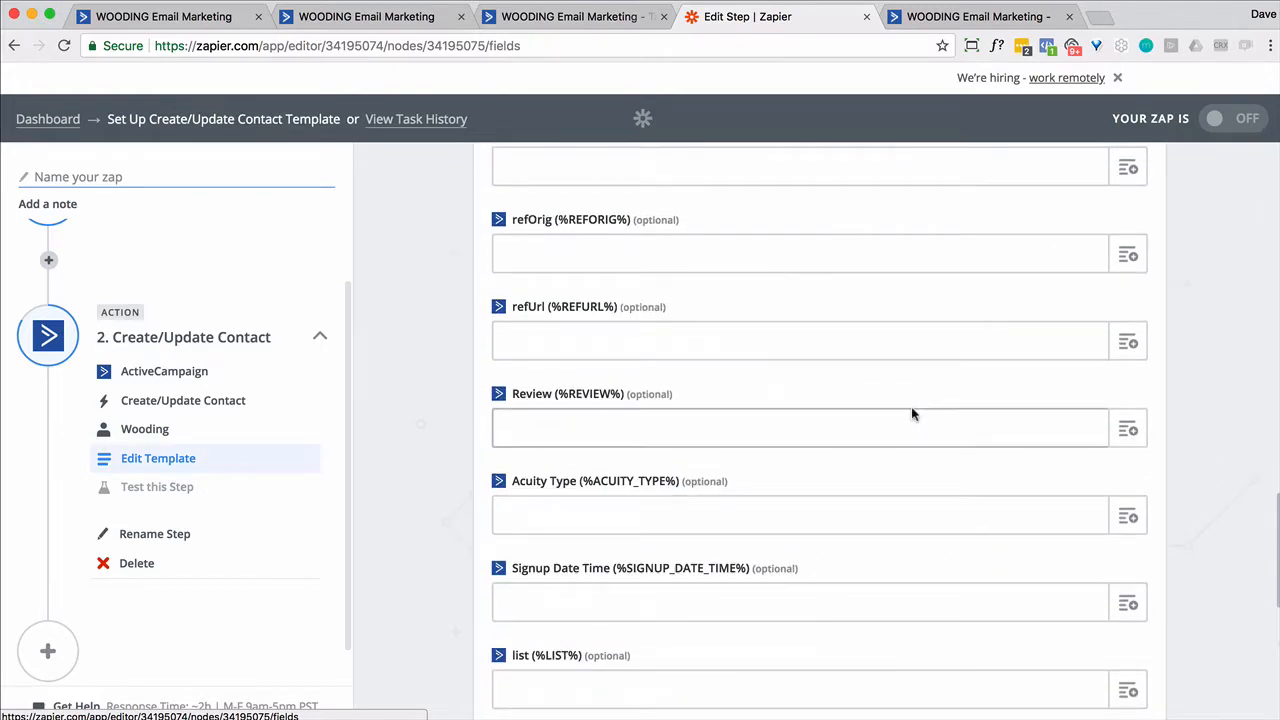
pyautogui.scroll(-5, 911, 410)
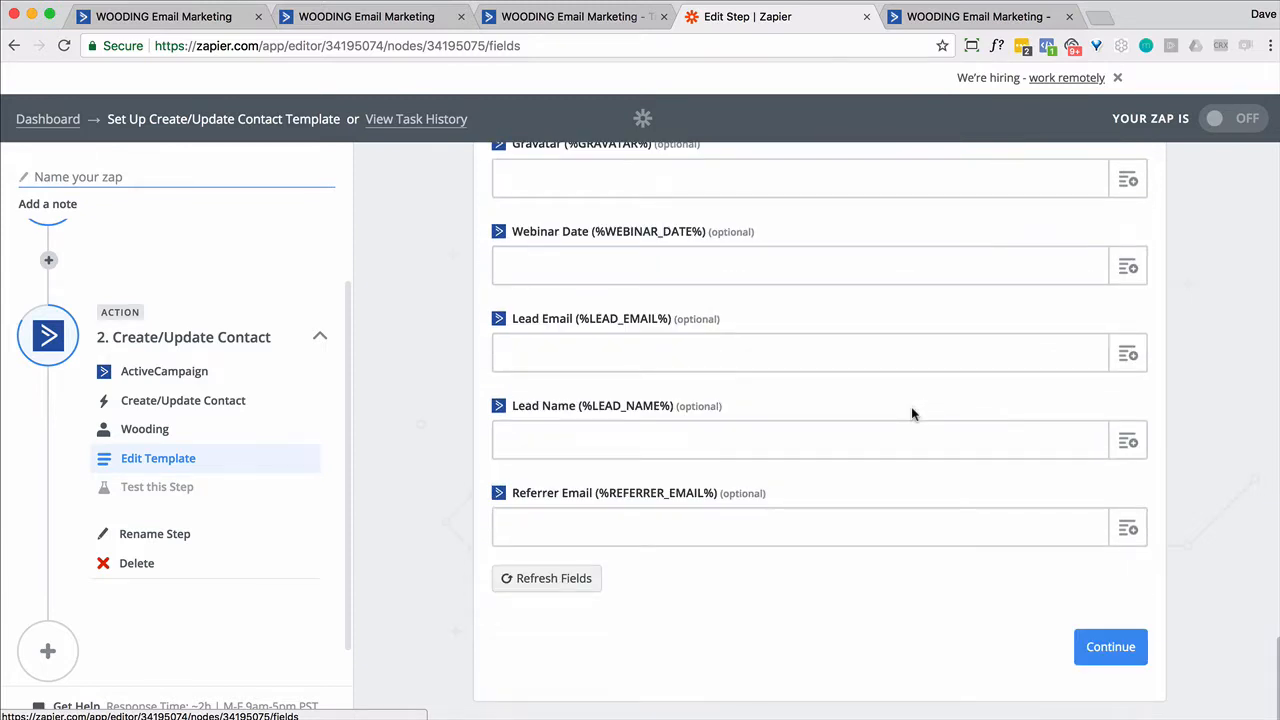
pyautogui.click(565, 444)
pyautogui.click(1128, 441)
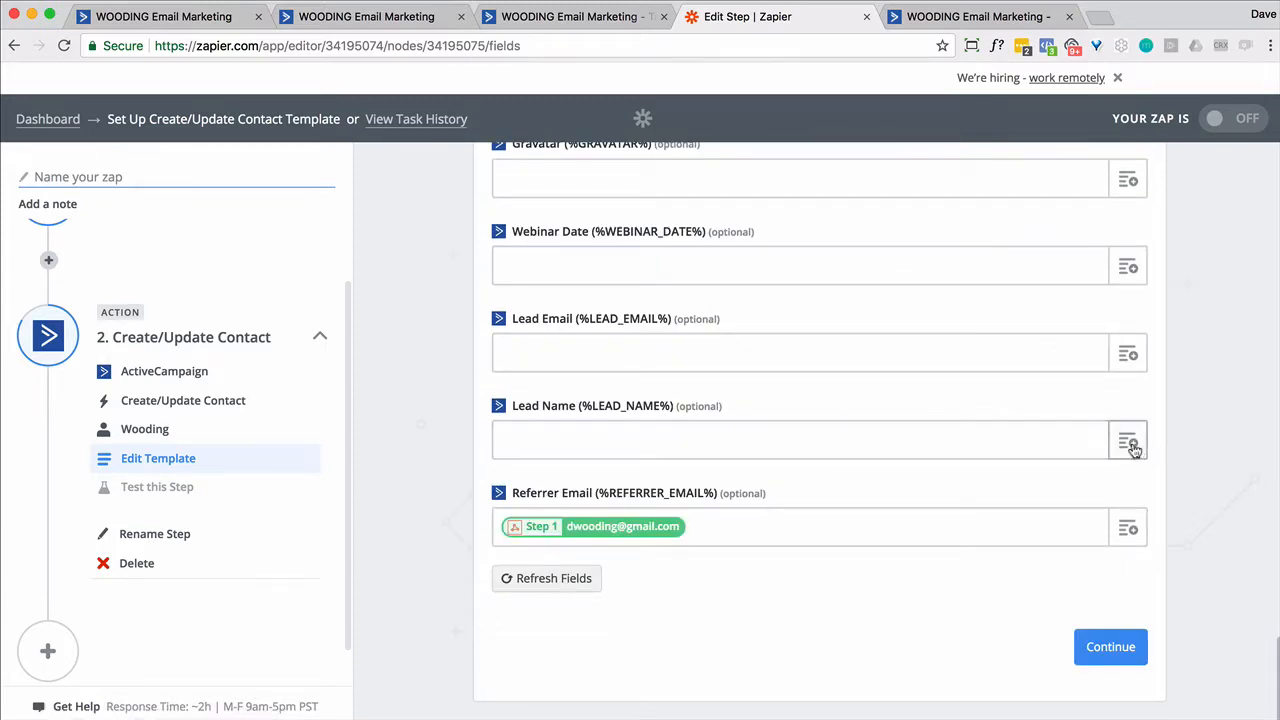
pyautogui.click(577, 555)
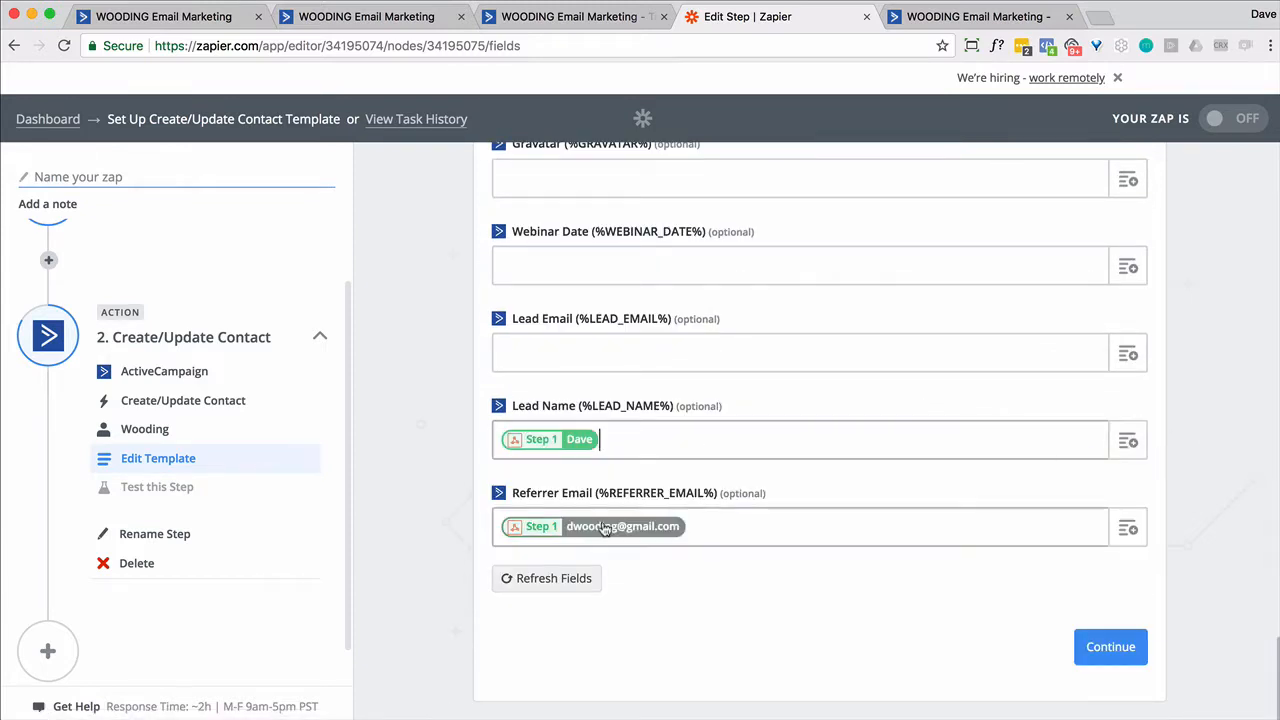
pyautogui.click(1128, 441)
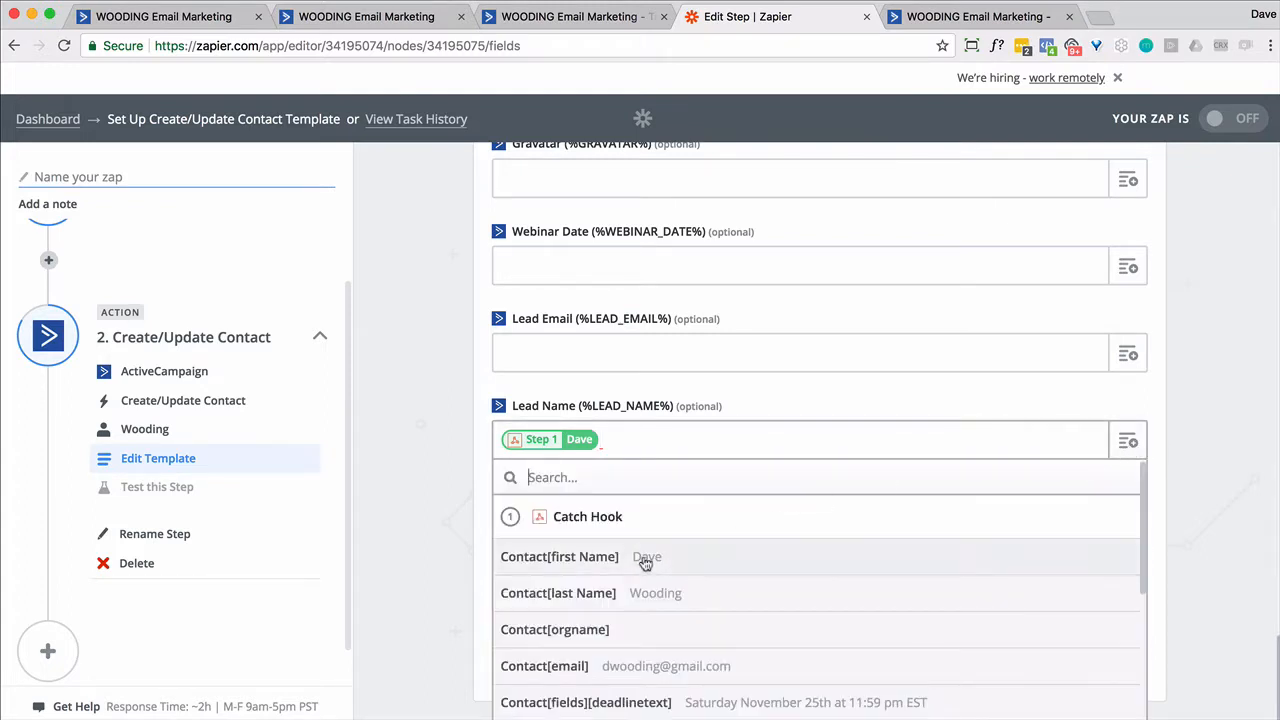
pyautogui.click(600, 591)
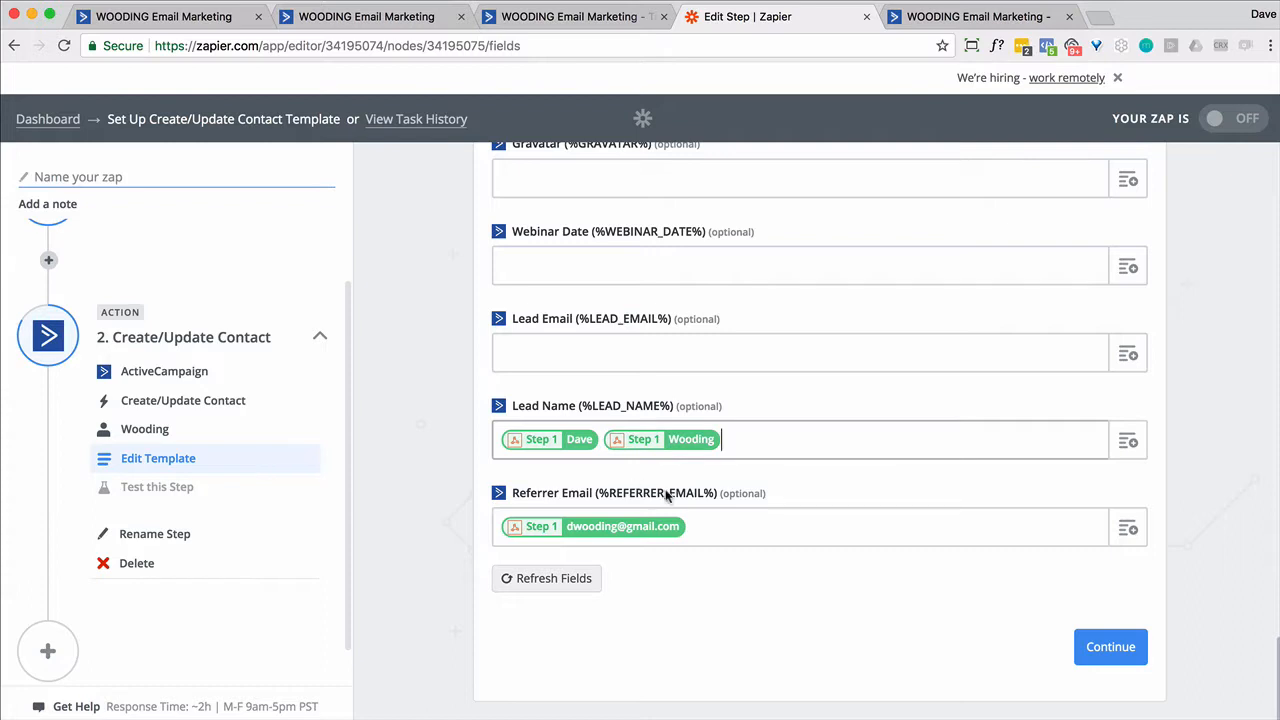
# - Clear Referrer Email, map Contact[email] into Lead Email, and continue to the test
pyautogui.click(720, 530)
pyautogui.press('BackSpace')
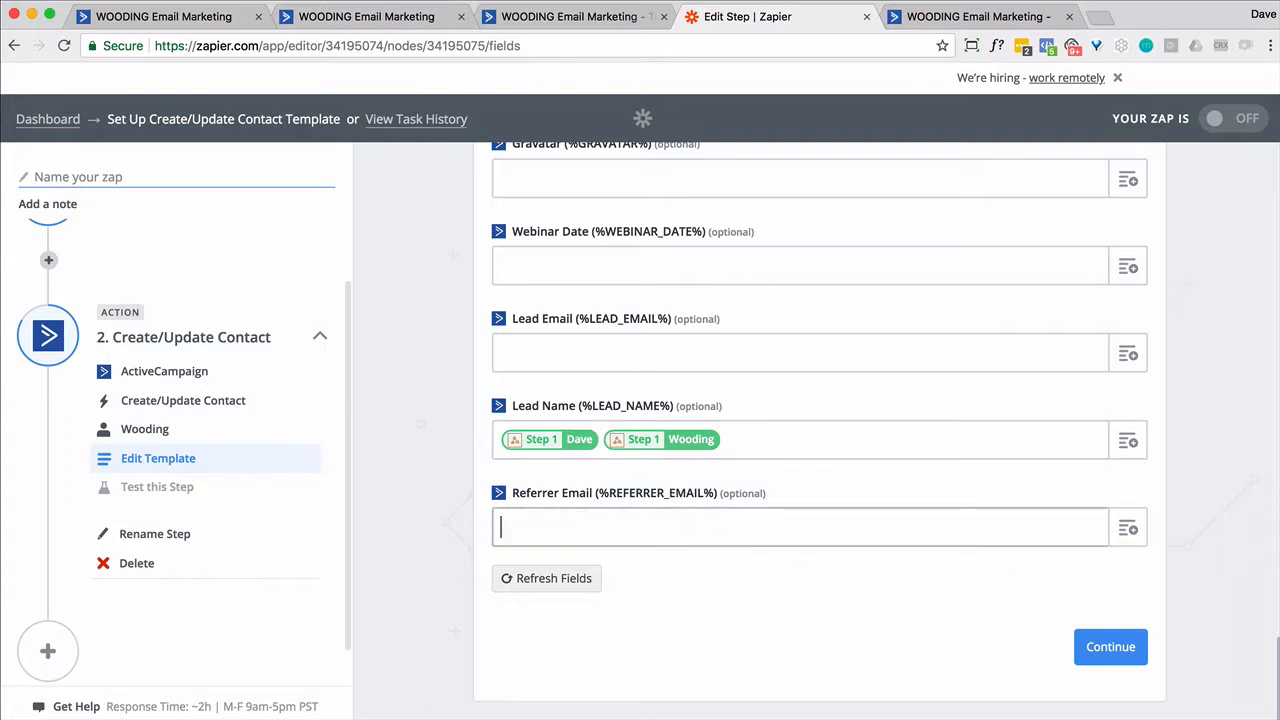
pyautogui.click(679, 357)
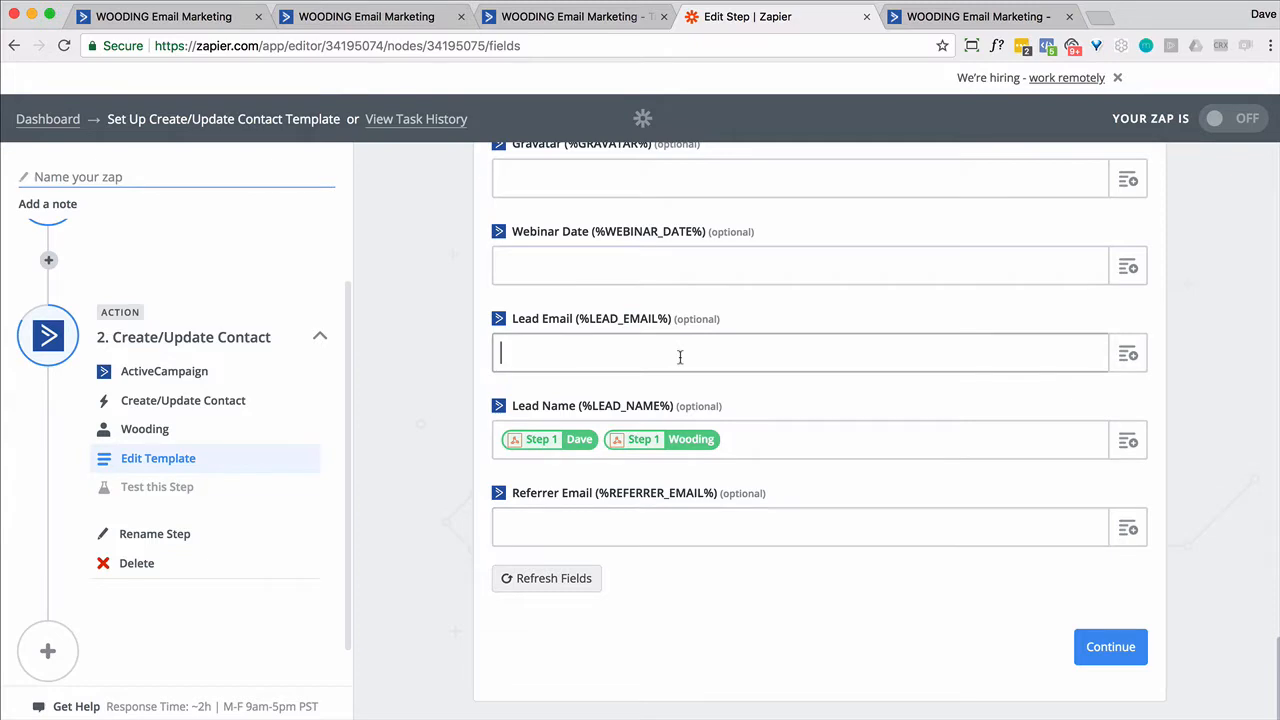
pyautogui.click(1128, 354)
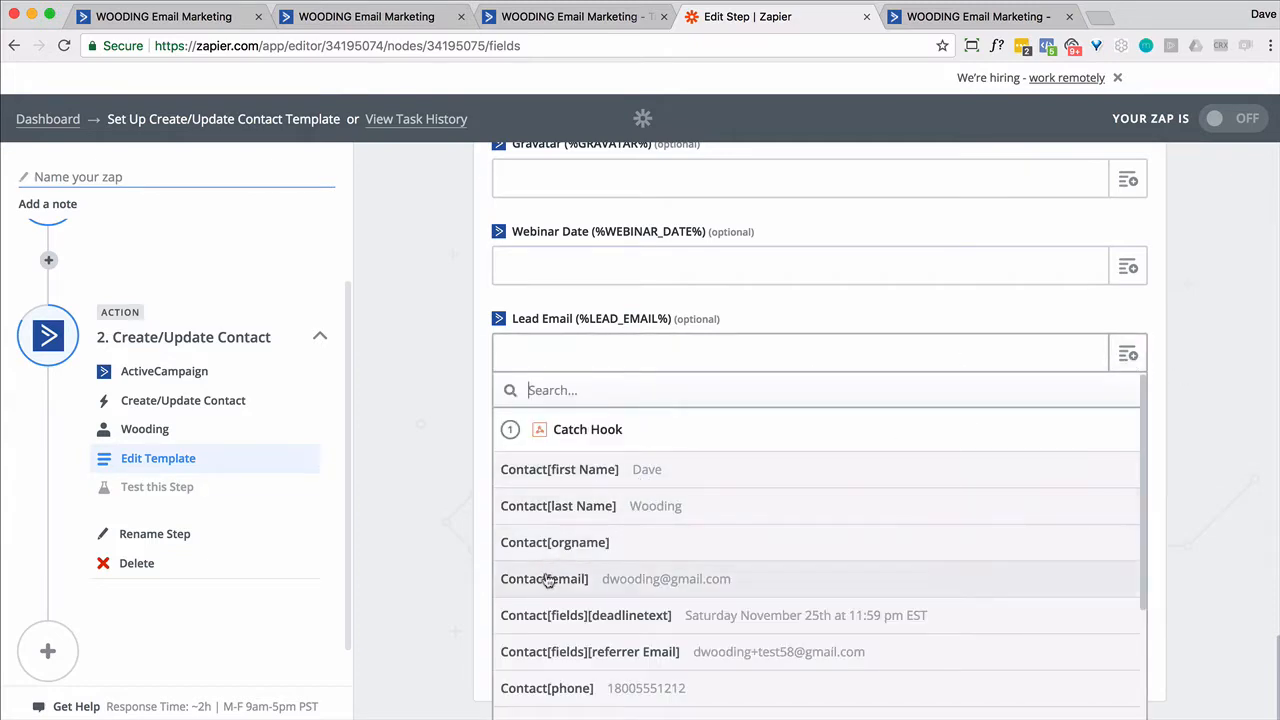
pyautogui.click(548, 579)
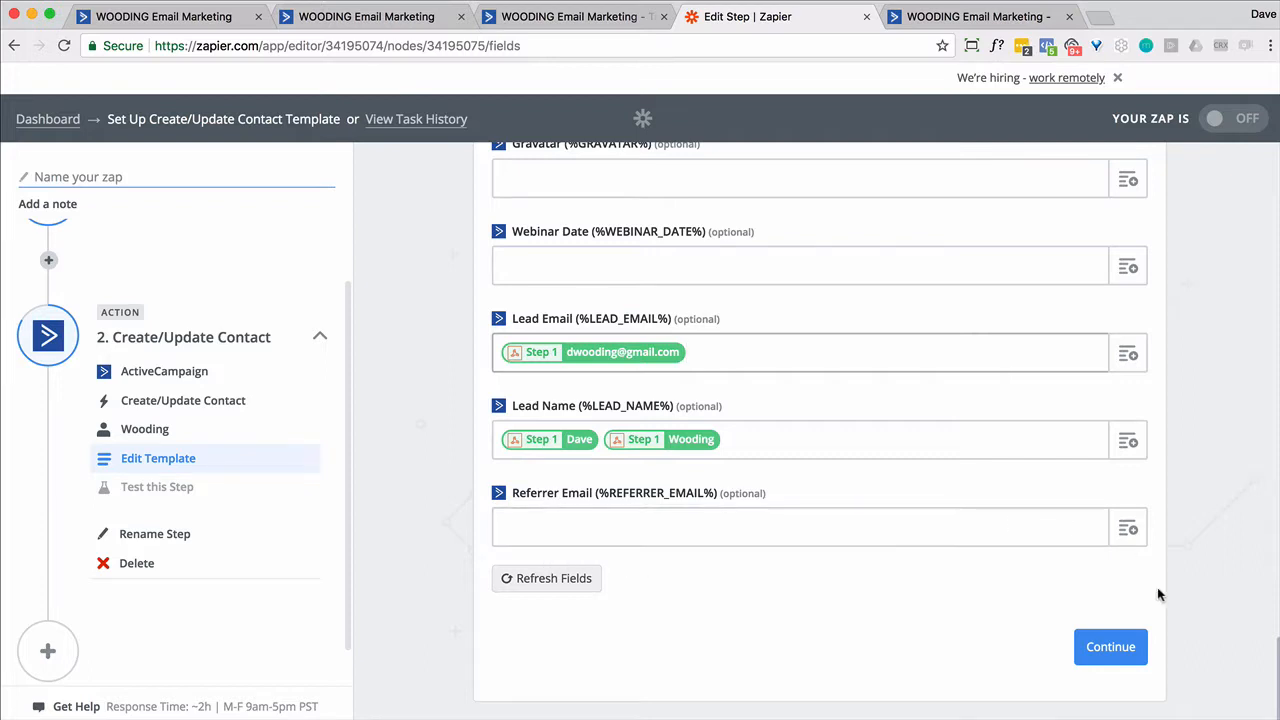
pyautogui.click(1115, 648)
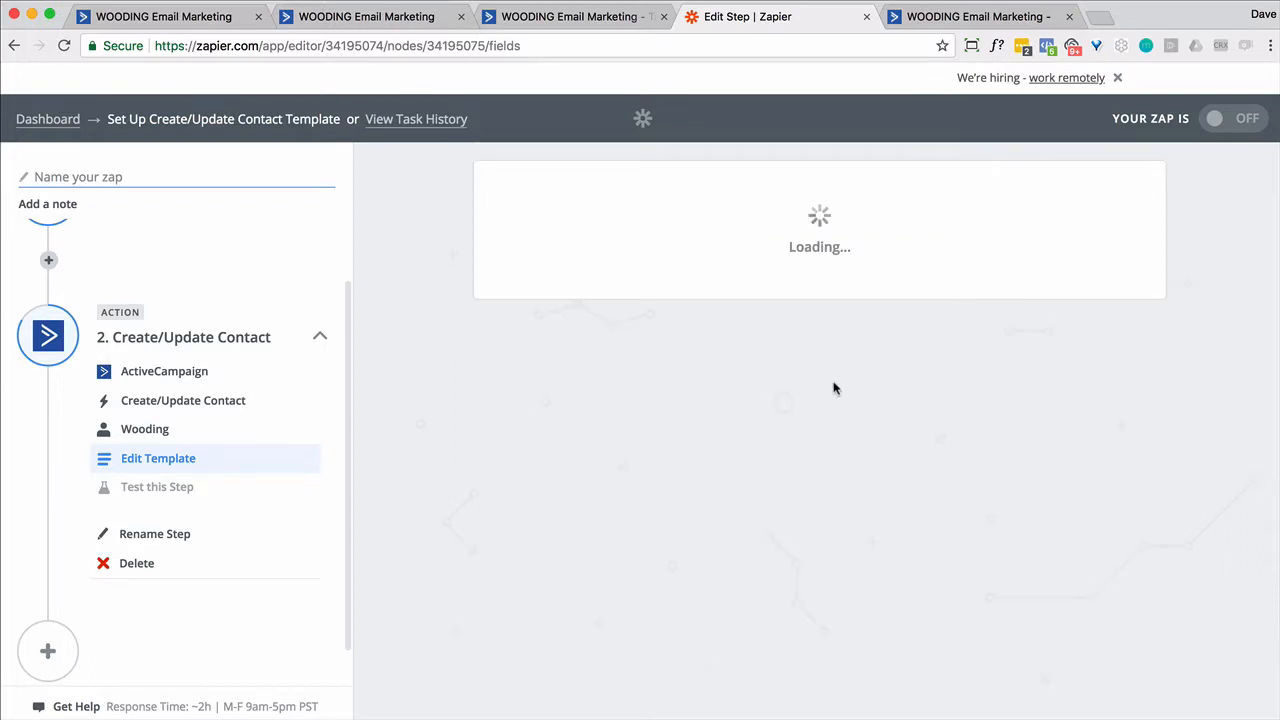
pyautogui.scroll(-5, 1200, 325)
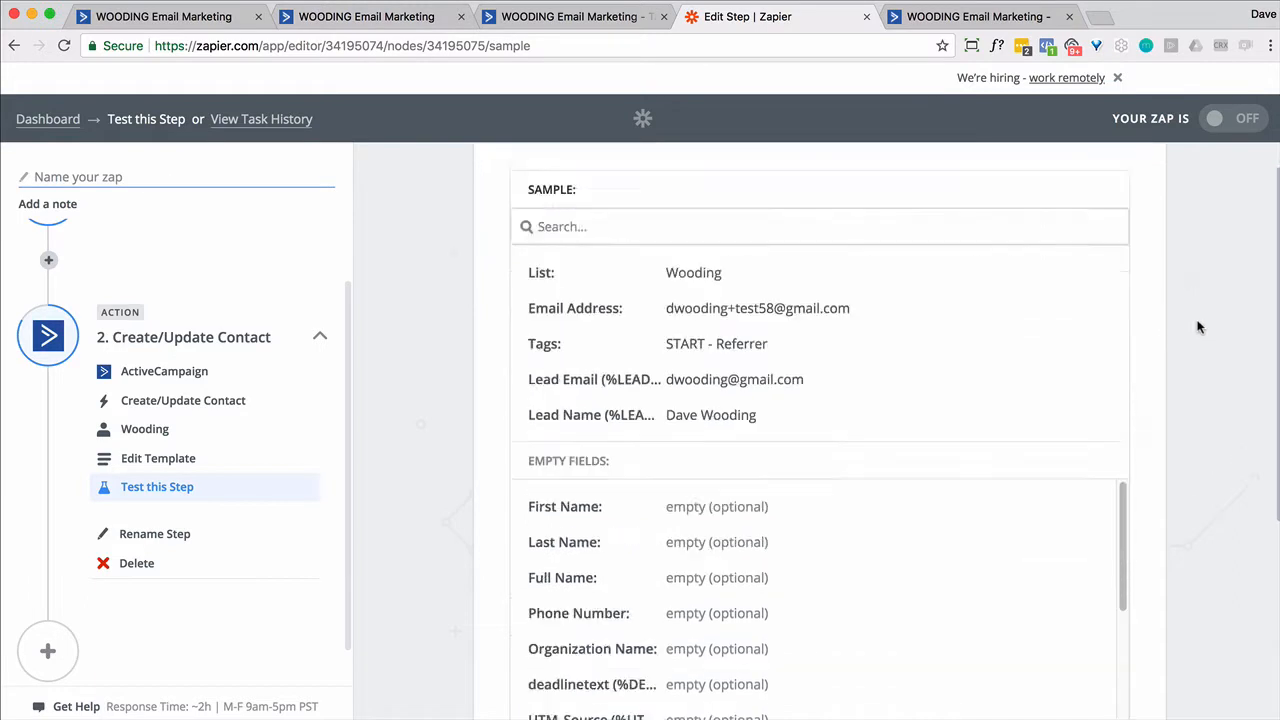
# - Write the Referrer email reading 'Thank you for referring %LEAD_NAME%'
pyautogui.click(395, 22)
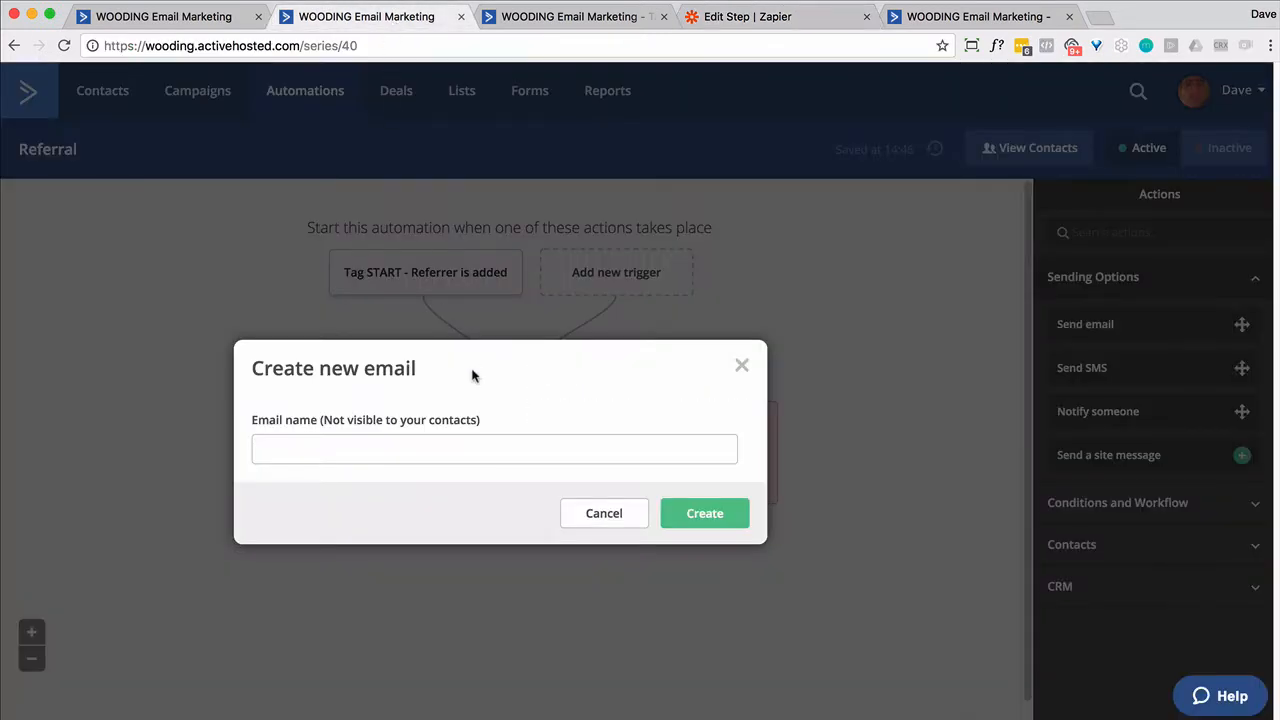
pyautogui.click(394, 458)
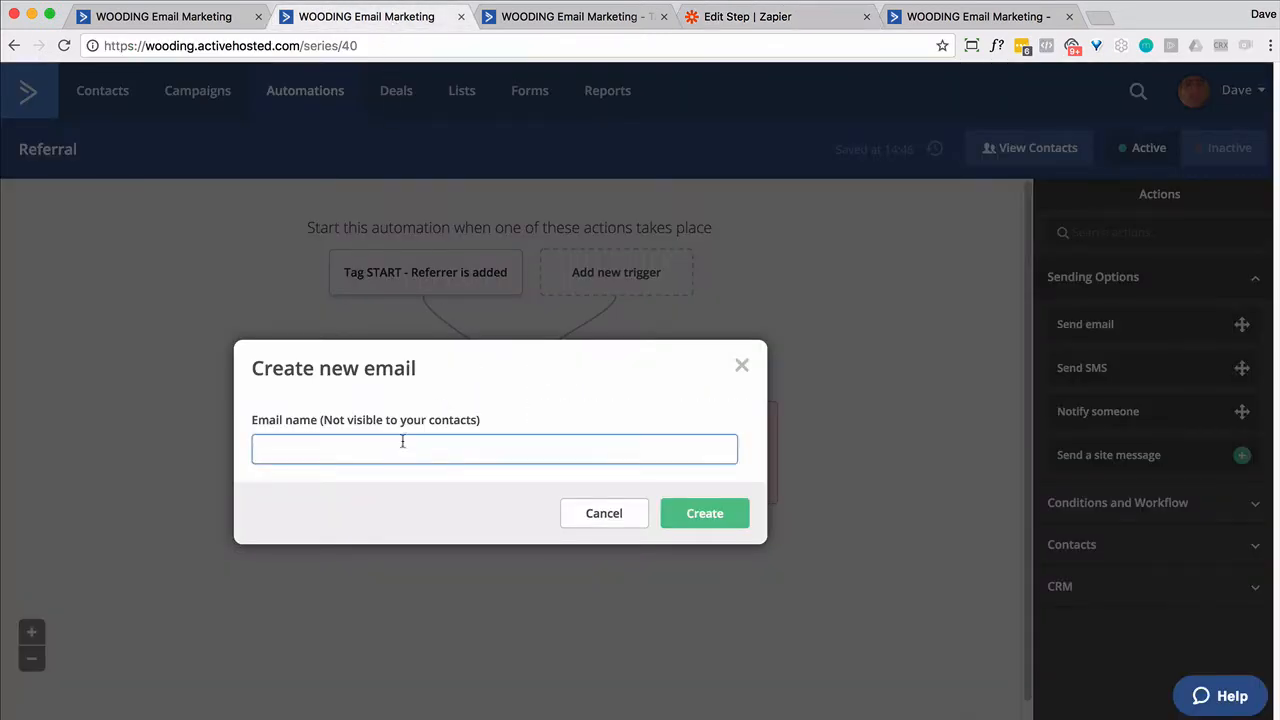
pyautogui.write('Re')
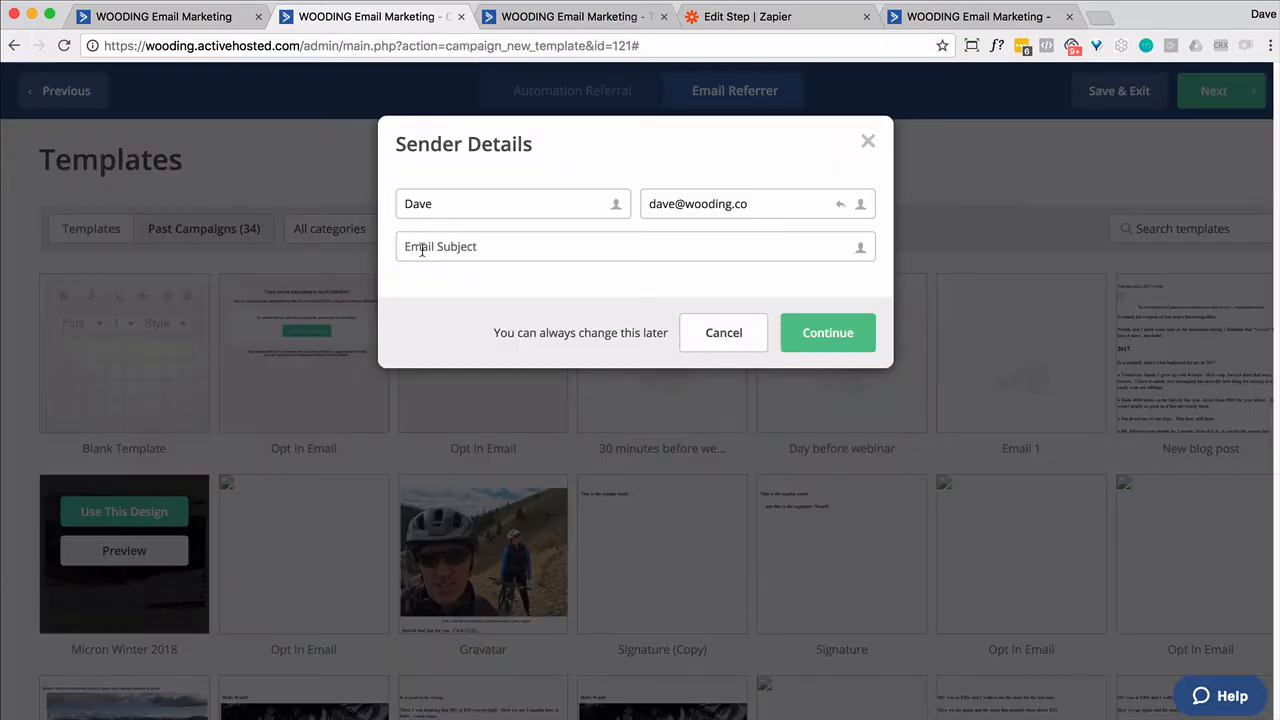
pyautogui.write('Thank you')
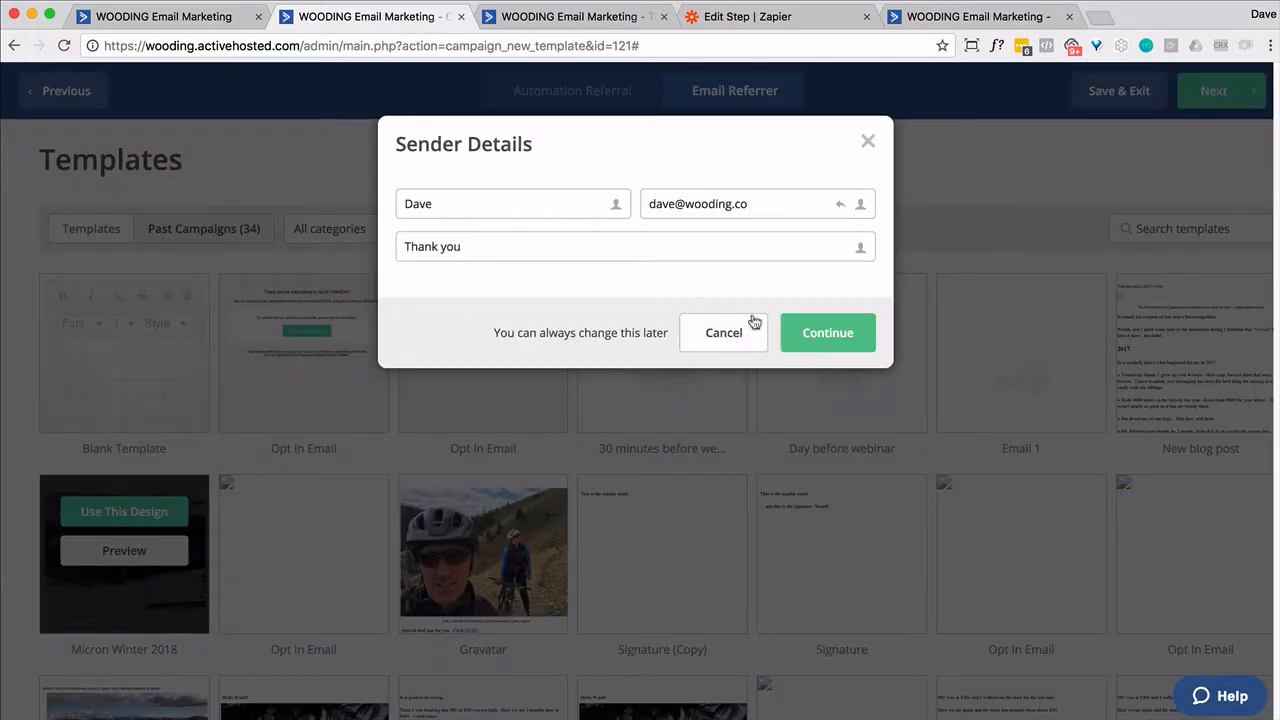
pyautogui.click(828, 332)
pyautogui.write('Thanks')
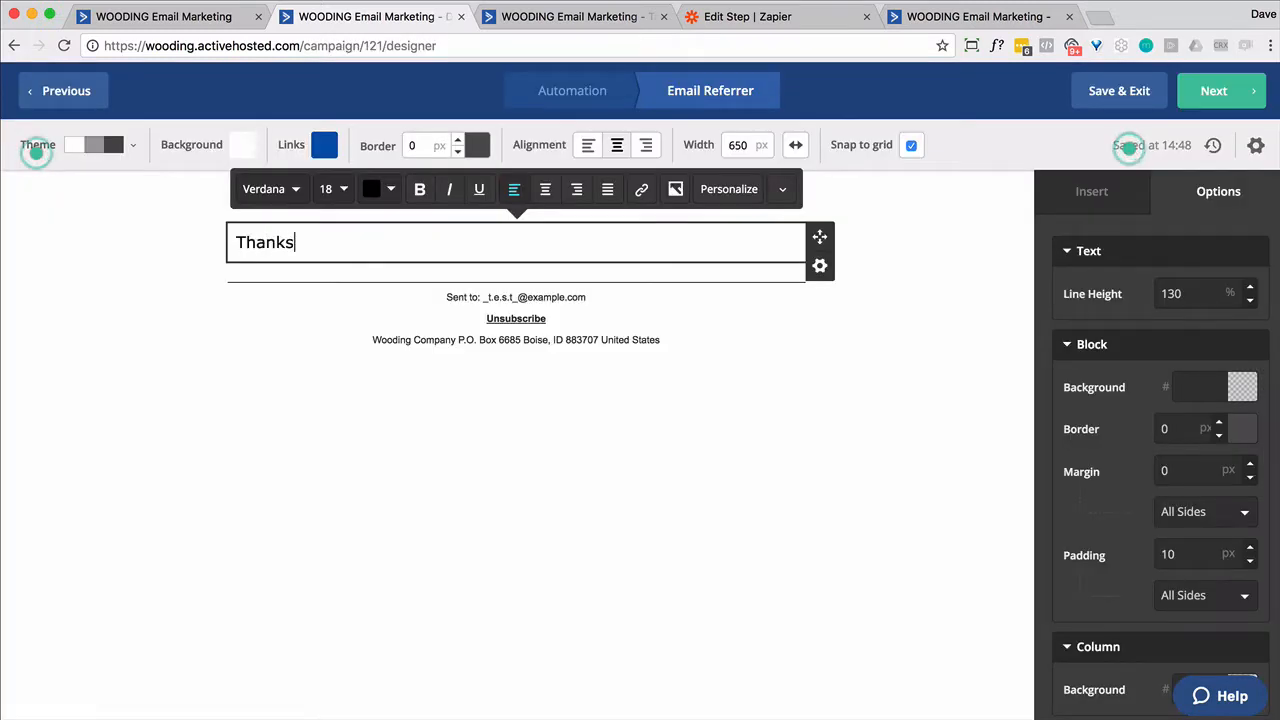
pyautogui.press('BackSpace')
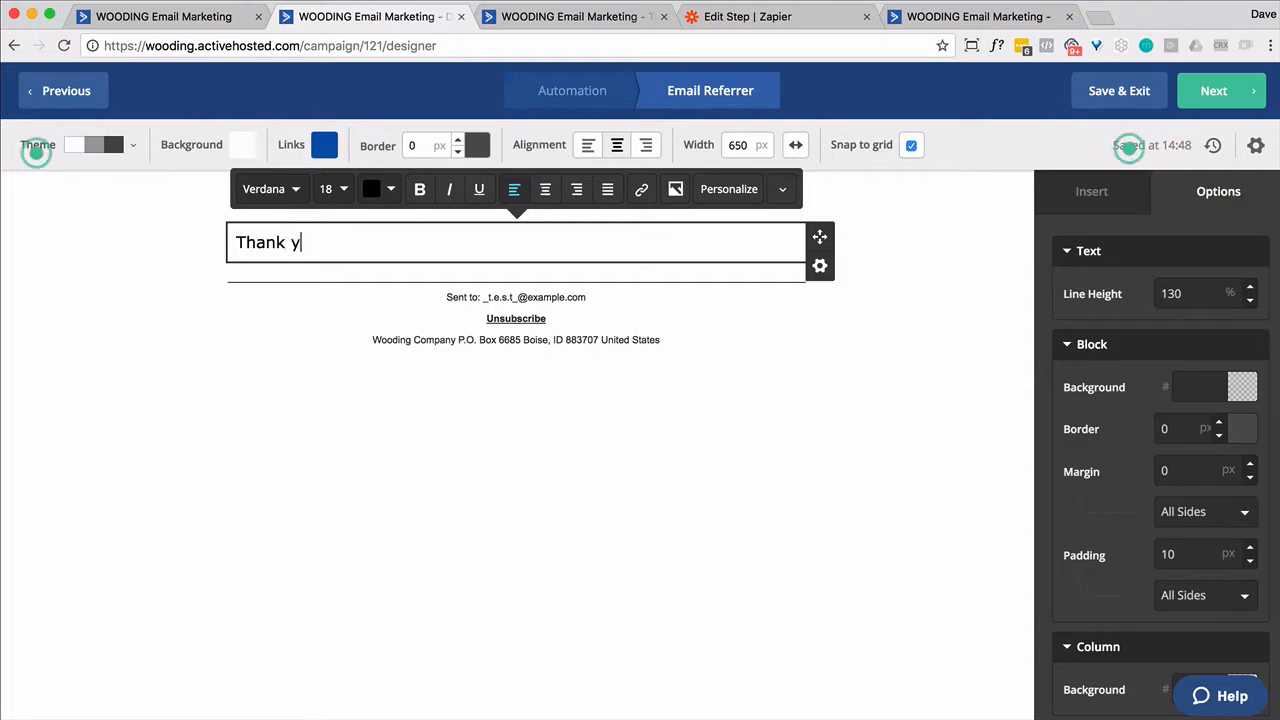
pyautogui.write('you for re')
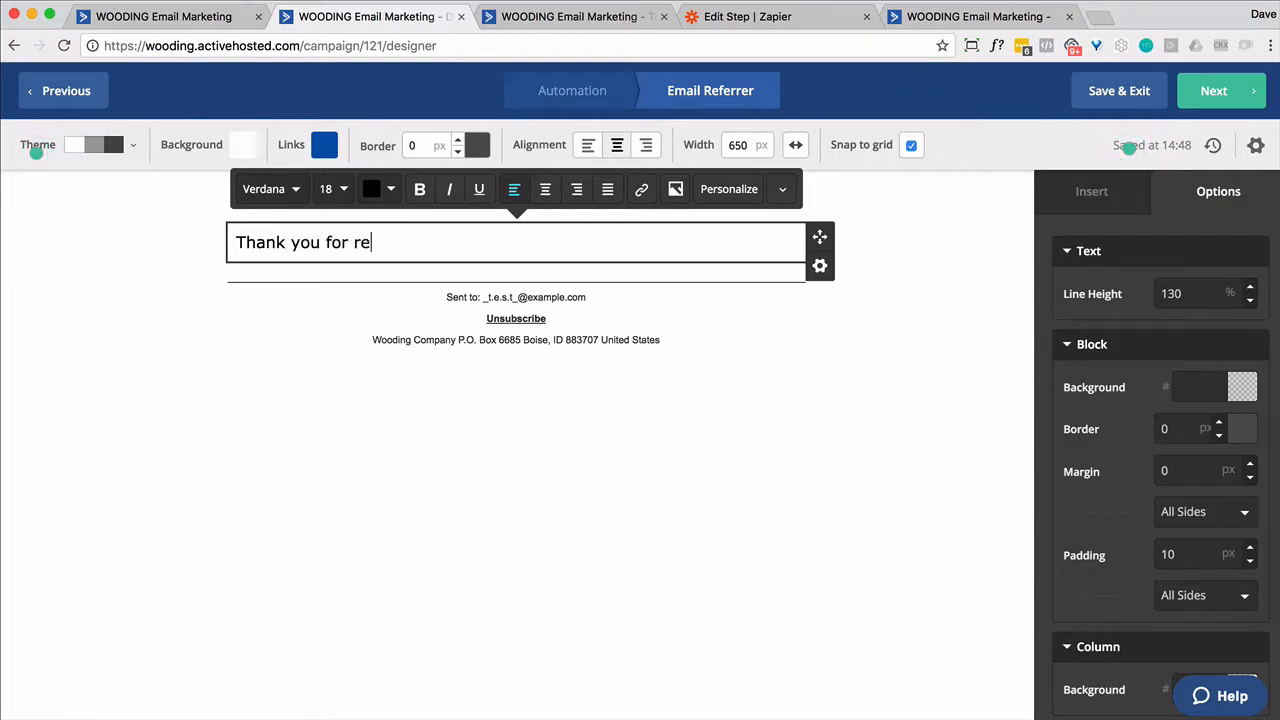
pyautogui.write('ferring')
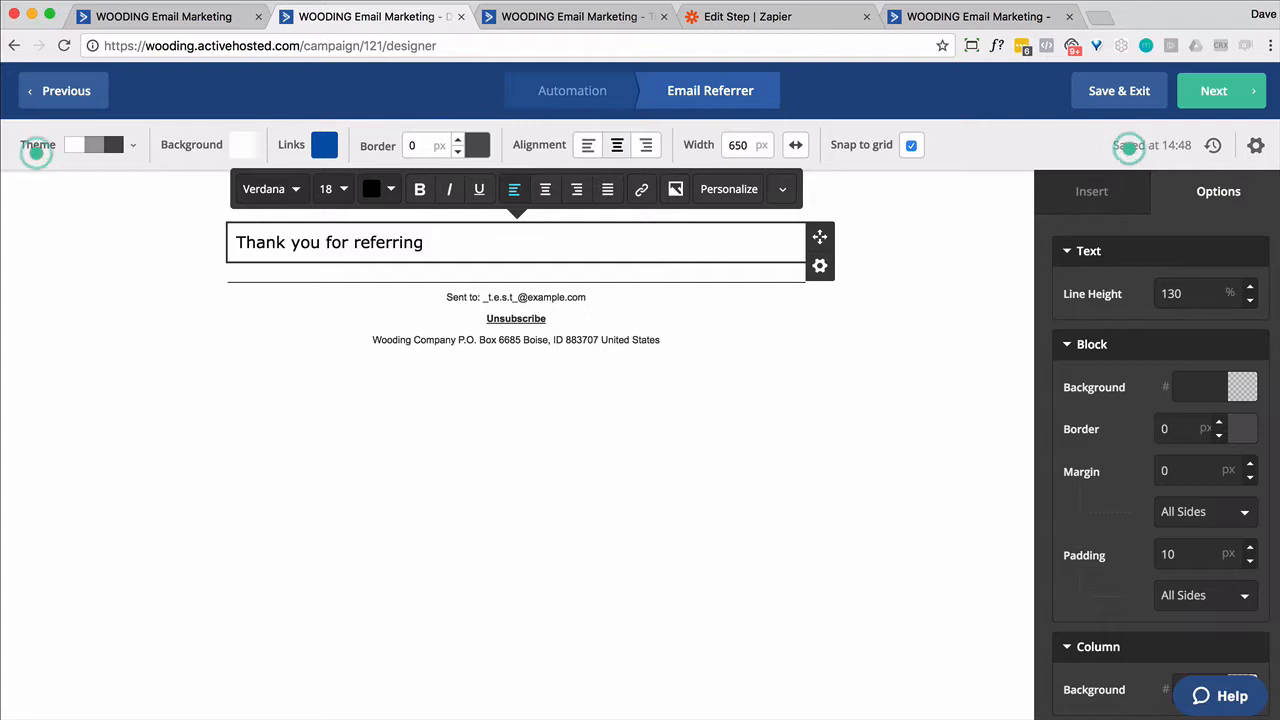
pyautogui.click(710, 205)
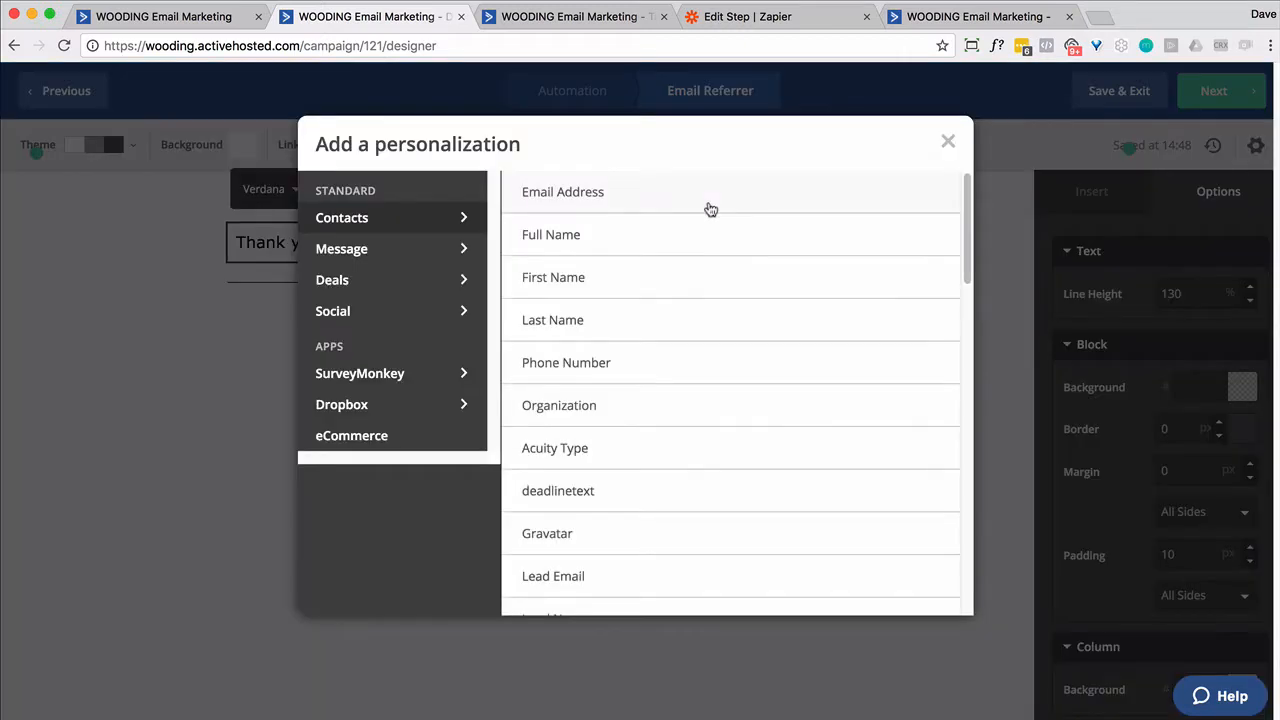
pyautogui.scroll(-10, 682, 390)
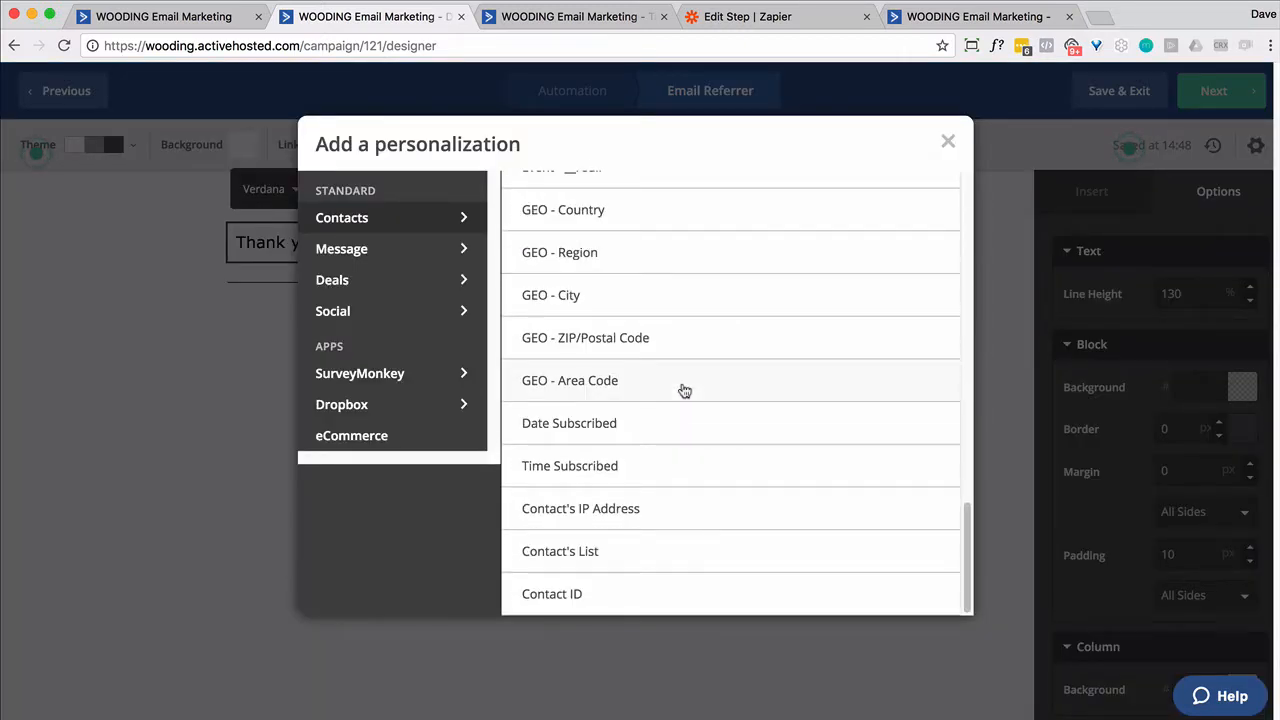
pyautogui.scroll(15, 682, 390)
pyautogui.scroll(-3, 556, 420)
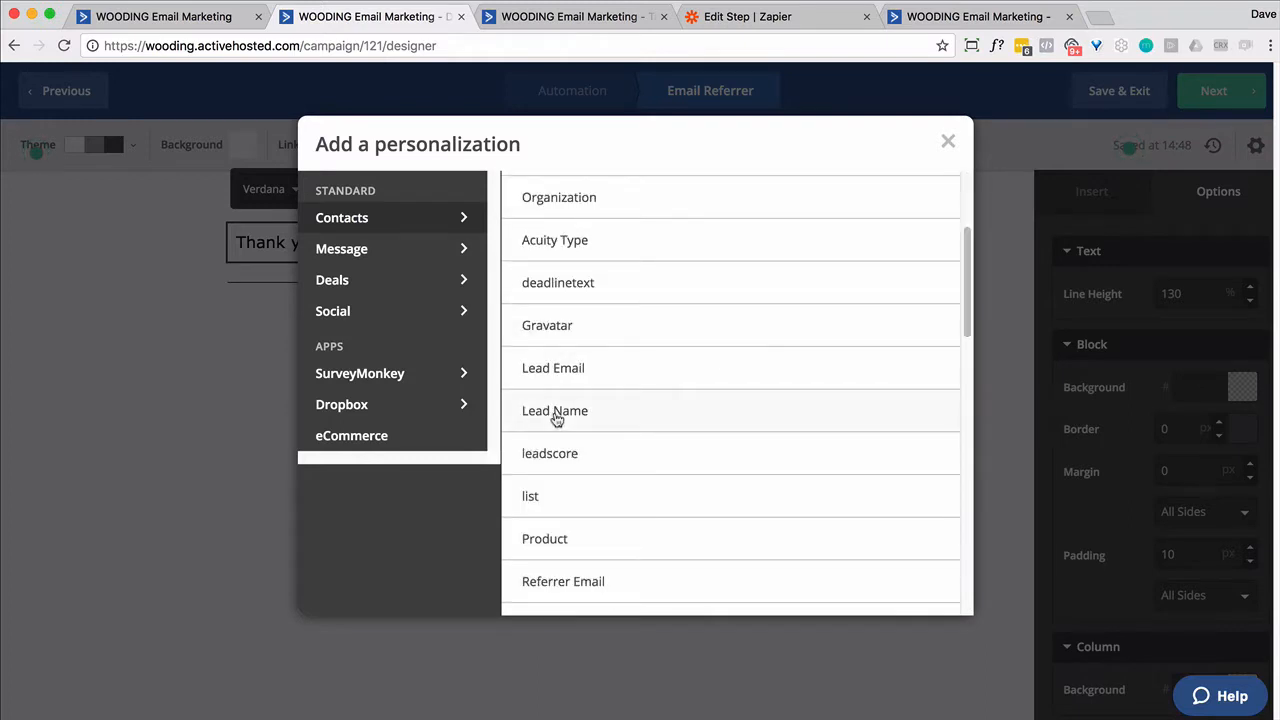
pyautogui.click(555, 415)
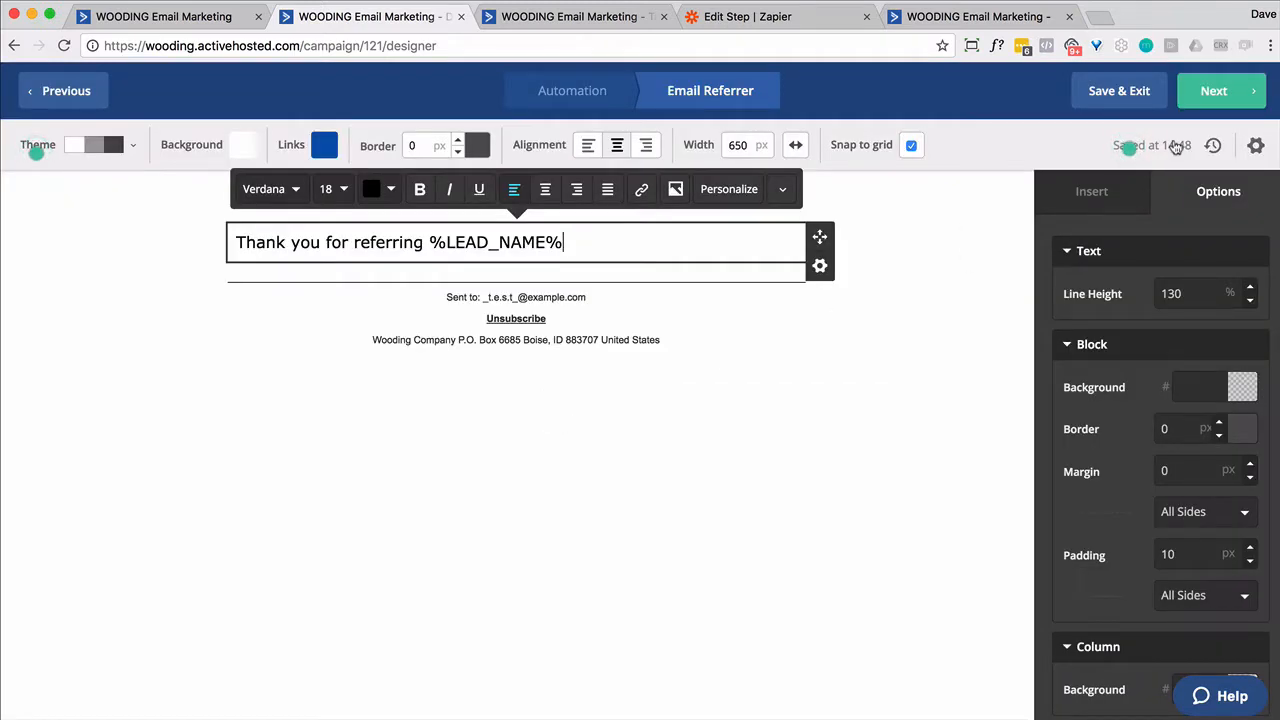
# - Add an End this automation step after the email
pyautogui.click(1218, 100)
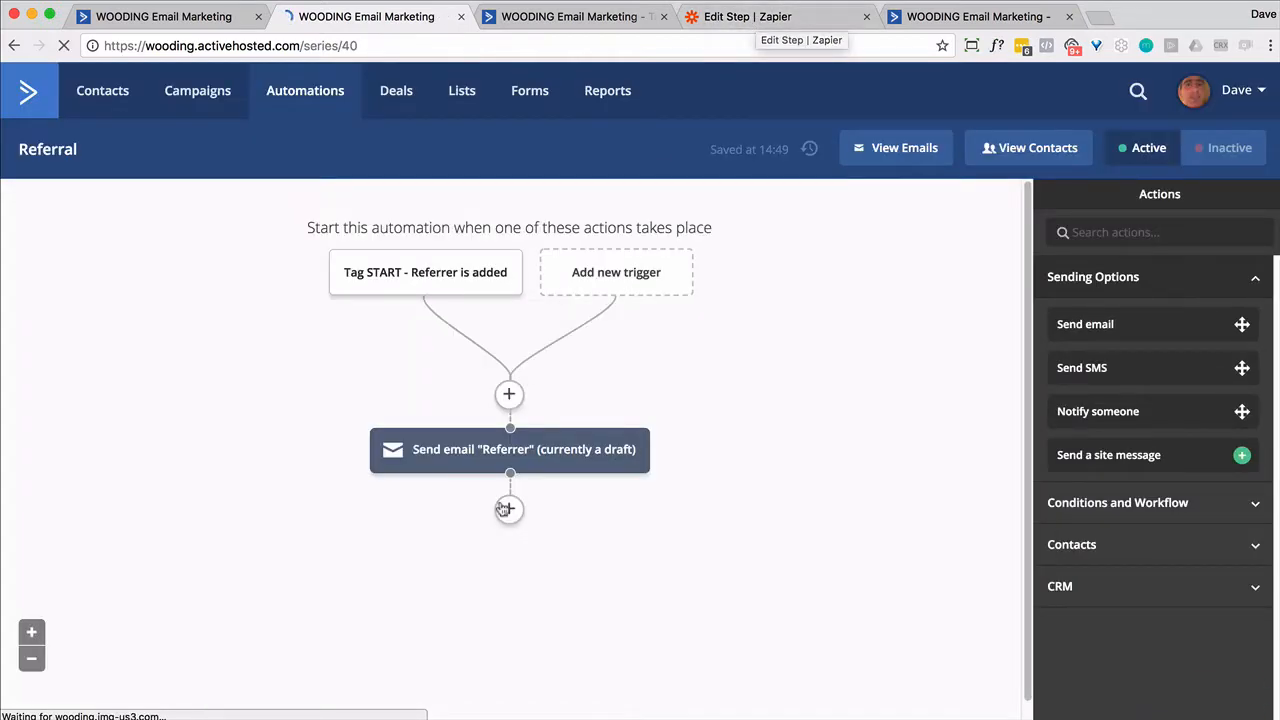
pyautogui.click(508, 509)
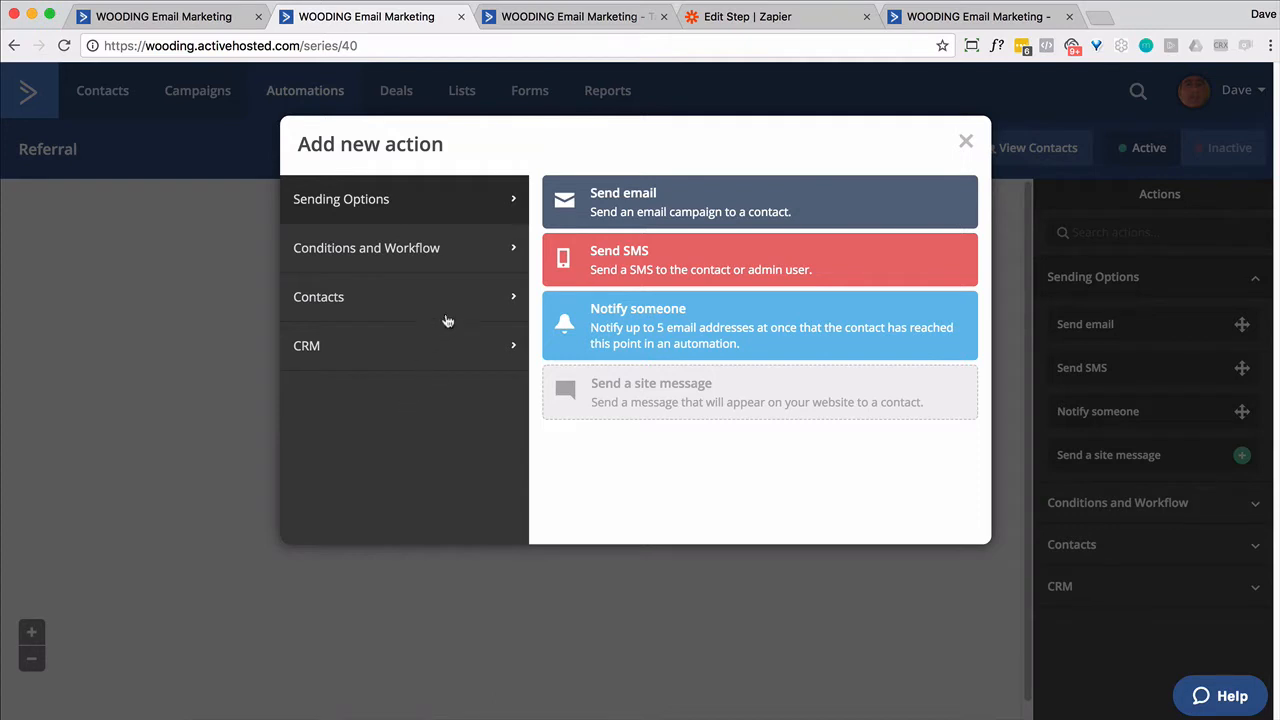
pyautogui.click(500, 252)
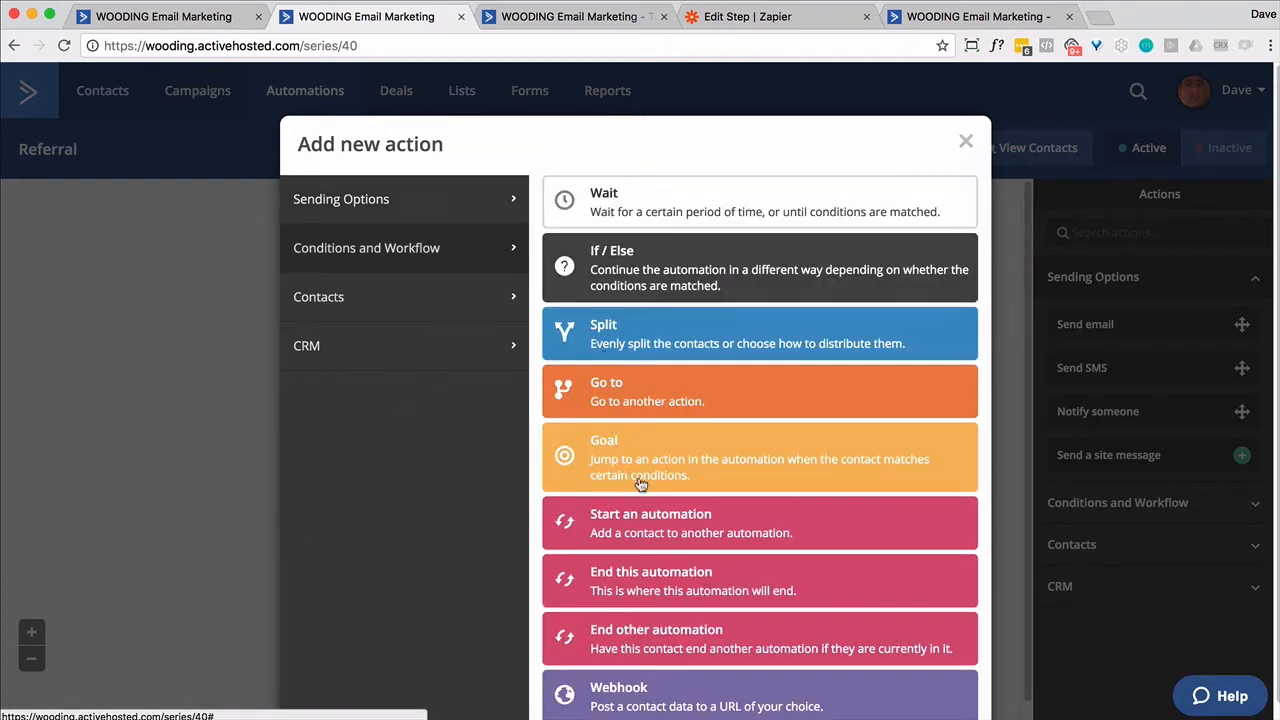
pyautogui.click(667, 573)
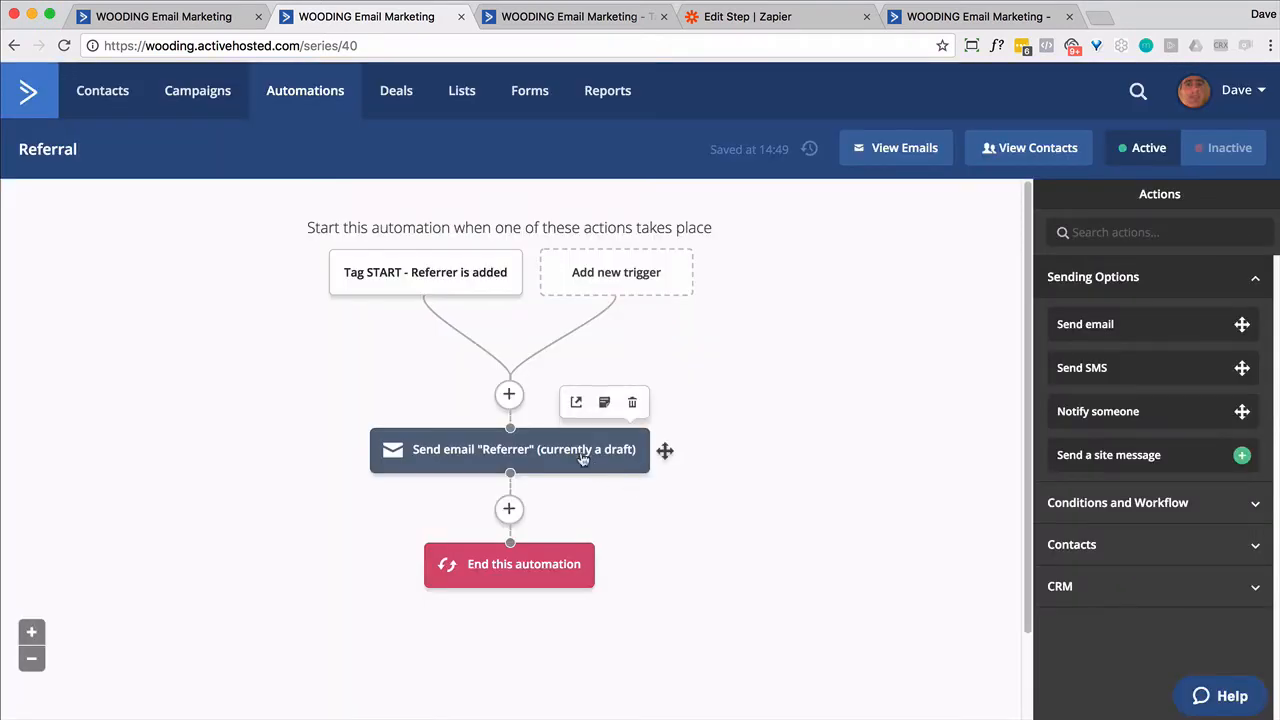
pyautogui.click(758, 18)
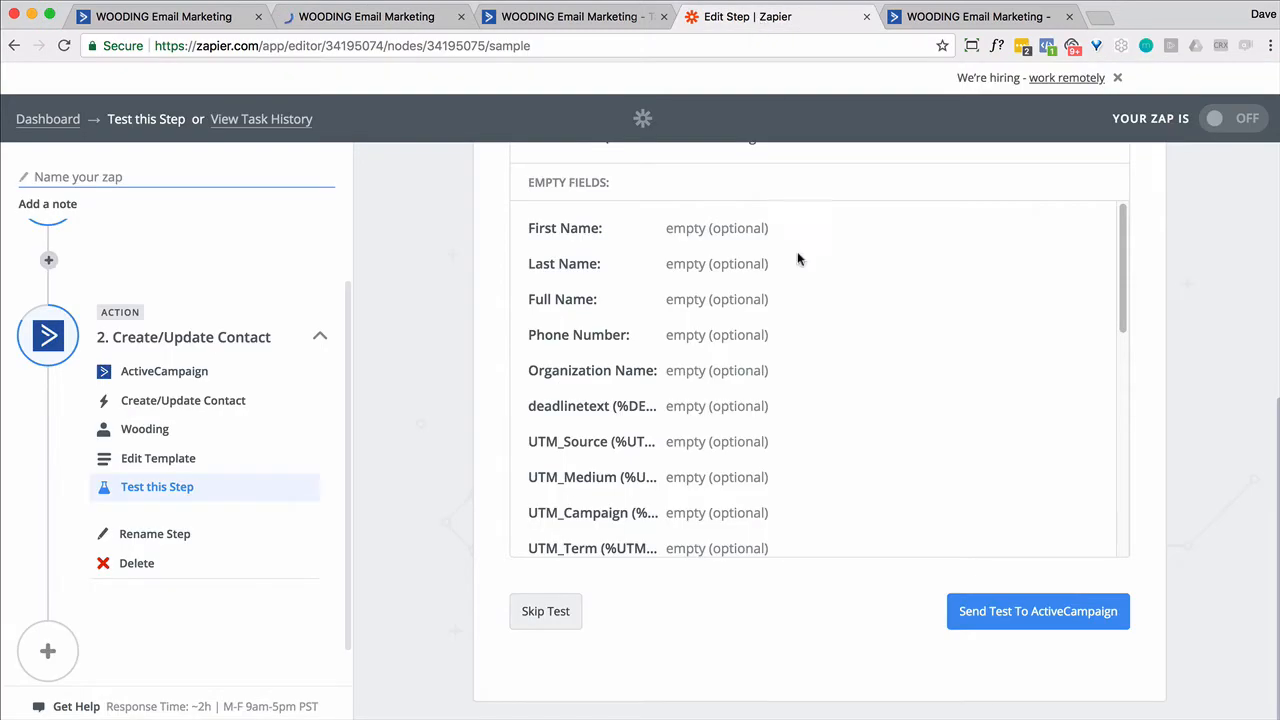
# - Send the test contact to ActiveCampaign, finish the step, and name the Zap Referrer
pyautogui.click(1020, 612)
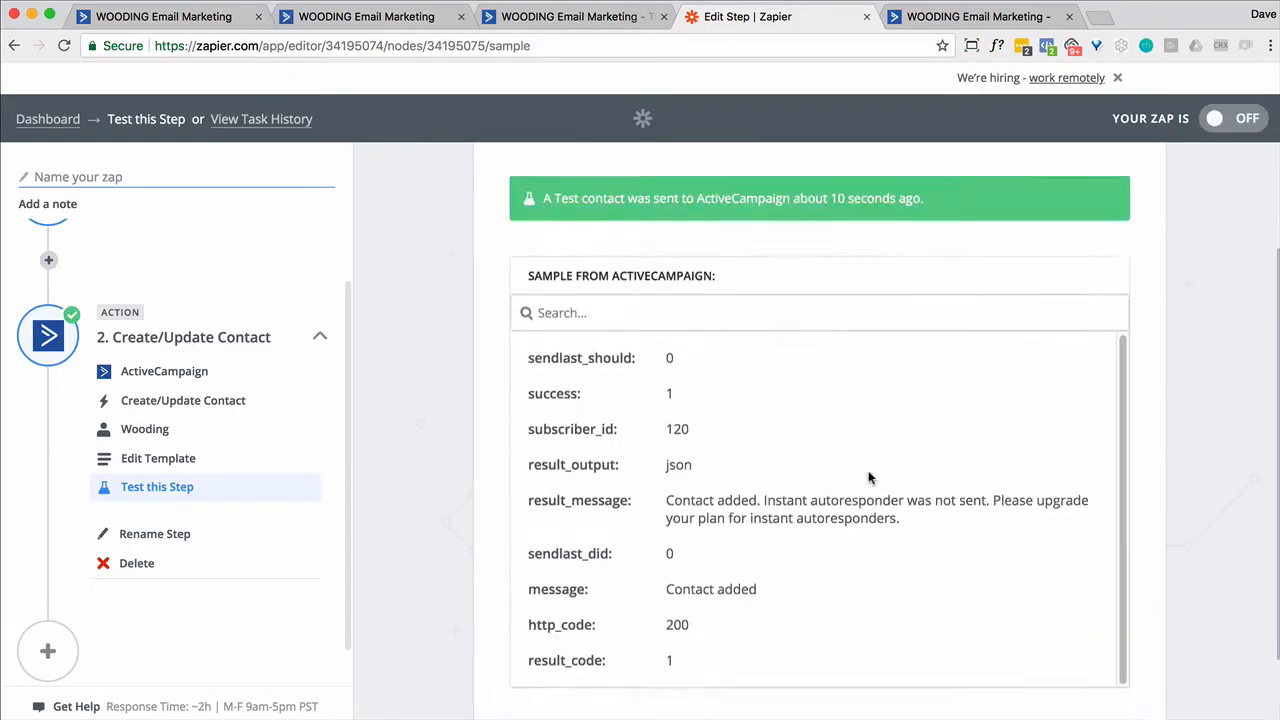
pyautogui.click(1103, 612)
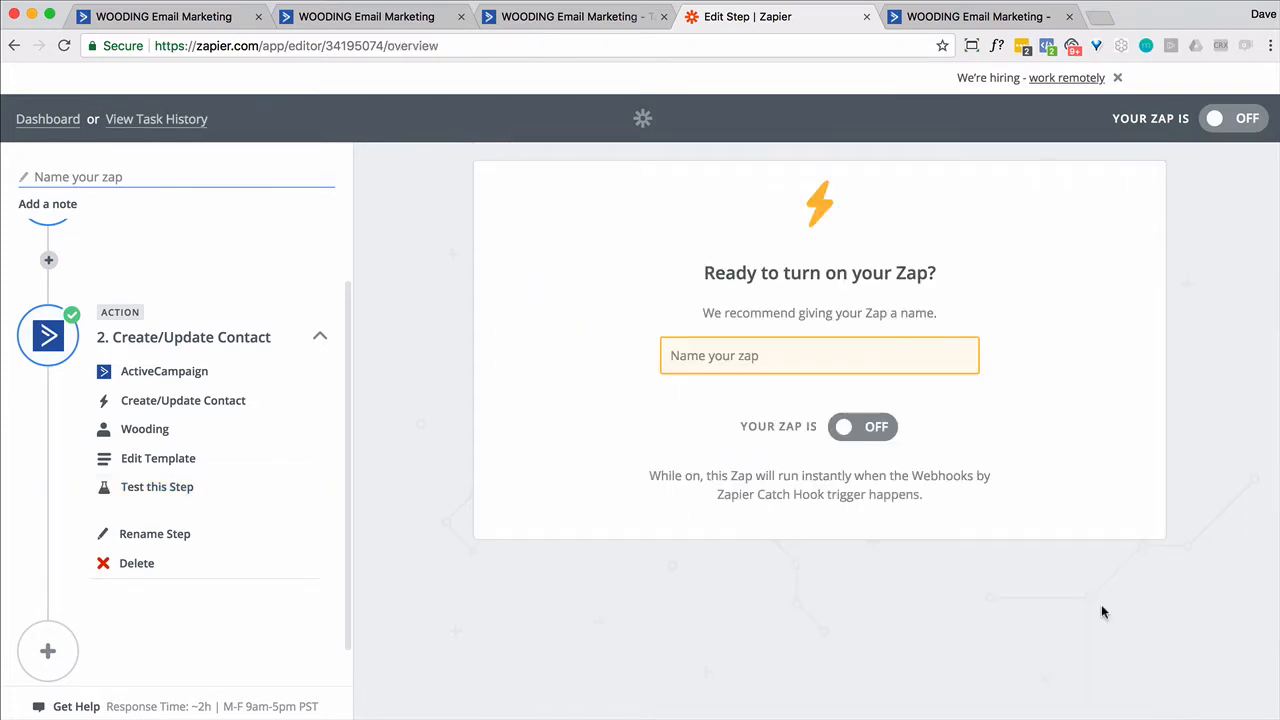
pyautogui.click(742, 367)
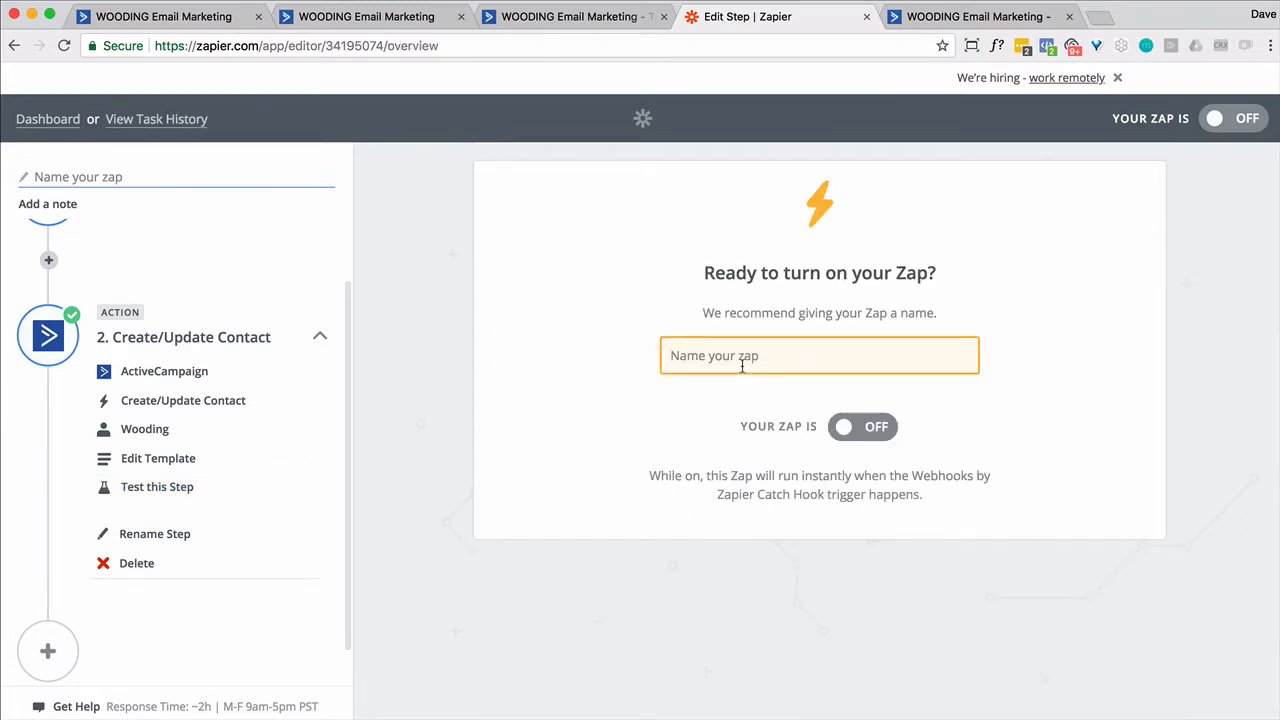
pyautogui.write('Referrer')
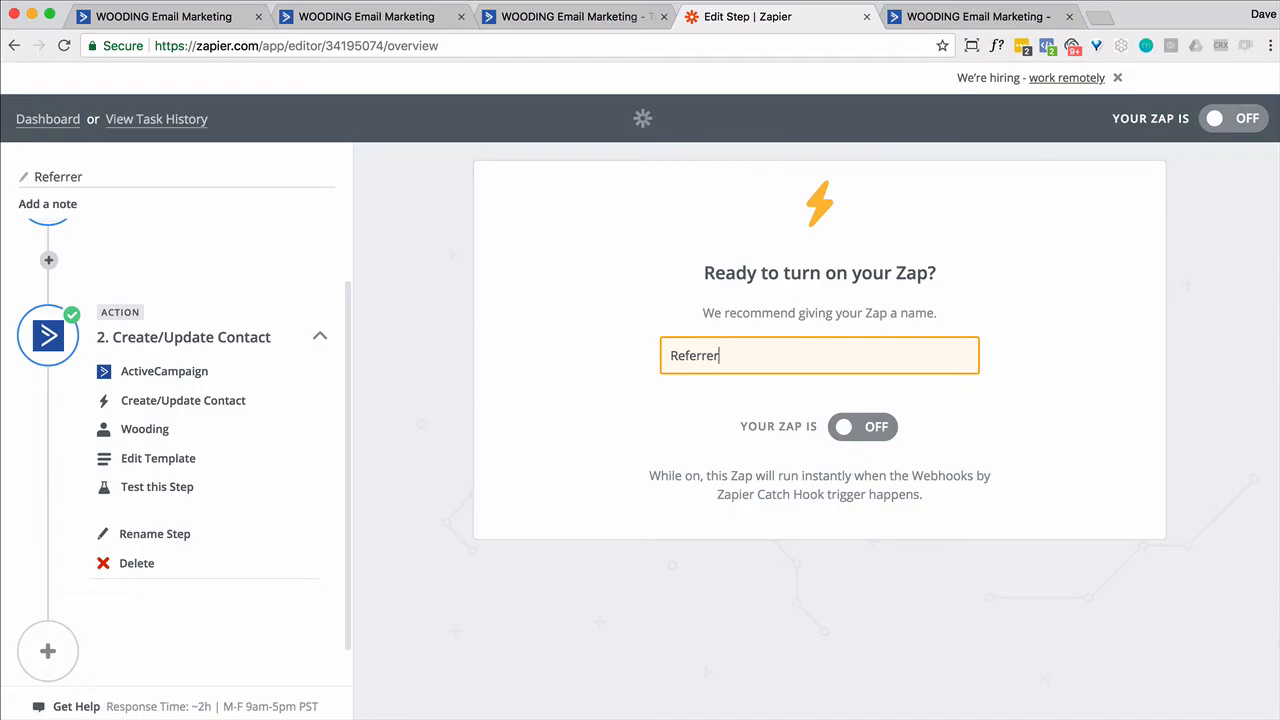
pyautogui.hotkey('ctrl', 'shift', 'Tab')
# - Check the contact's completed Referral automation, then load gmail.com in a new tab
pyautogui.scroll(-3, 1064, 558)
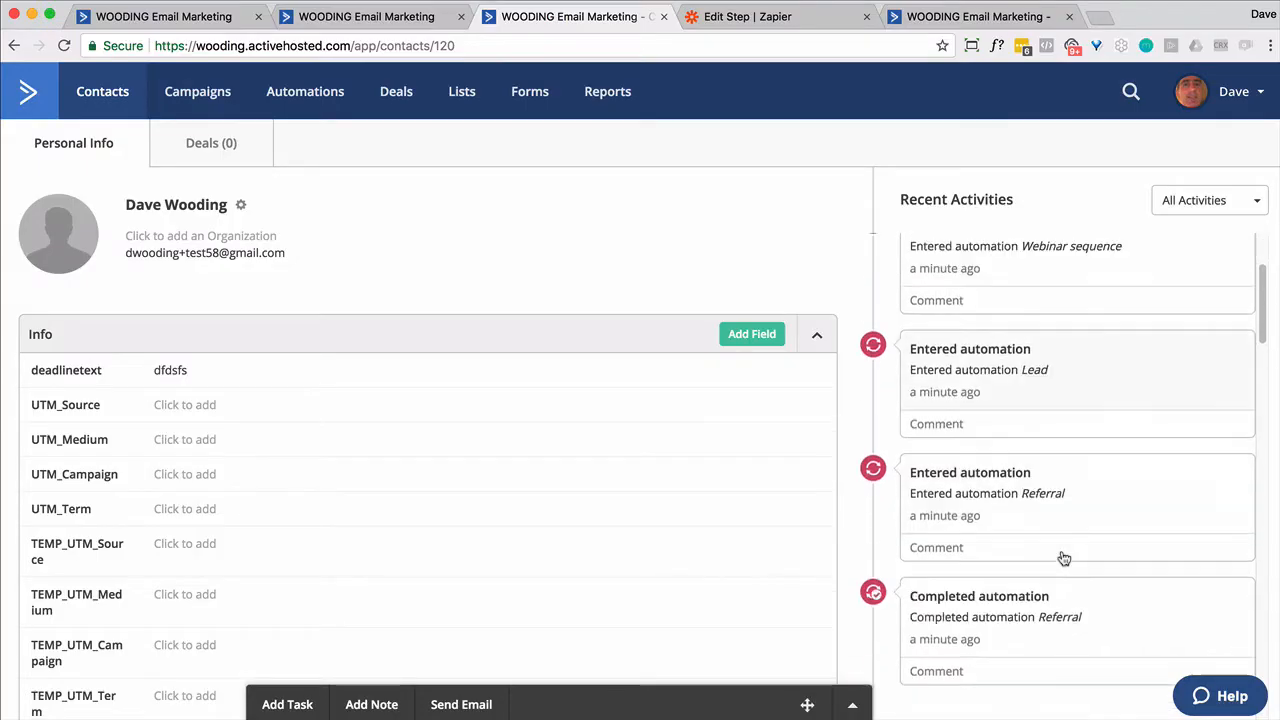
pyautogui.scroll(-2, 1064, 558)
pyautogui.scroll(4, 1064, 557)
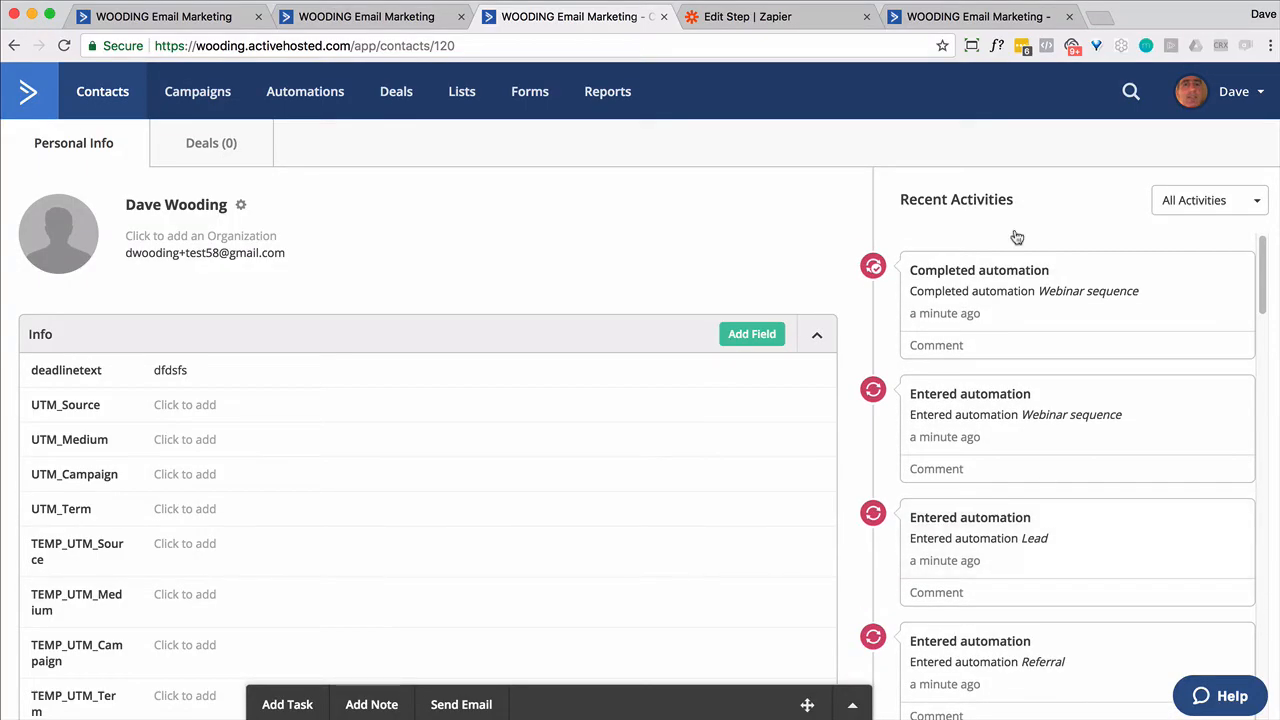
pyautogui.click(1095, 18)
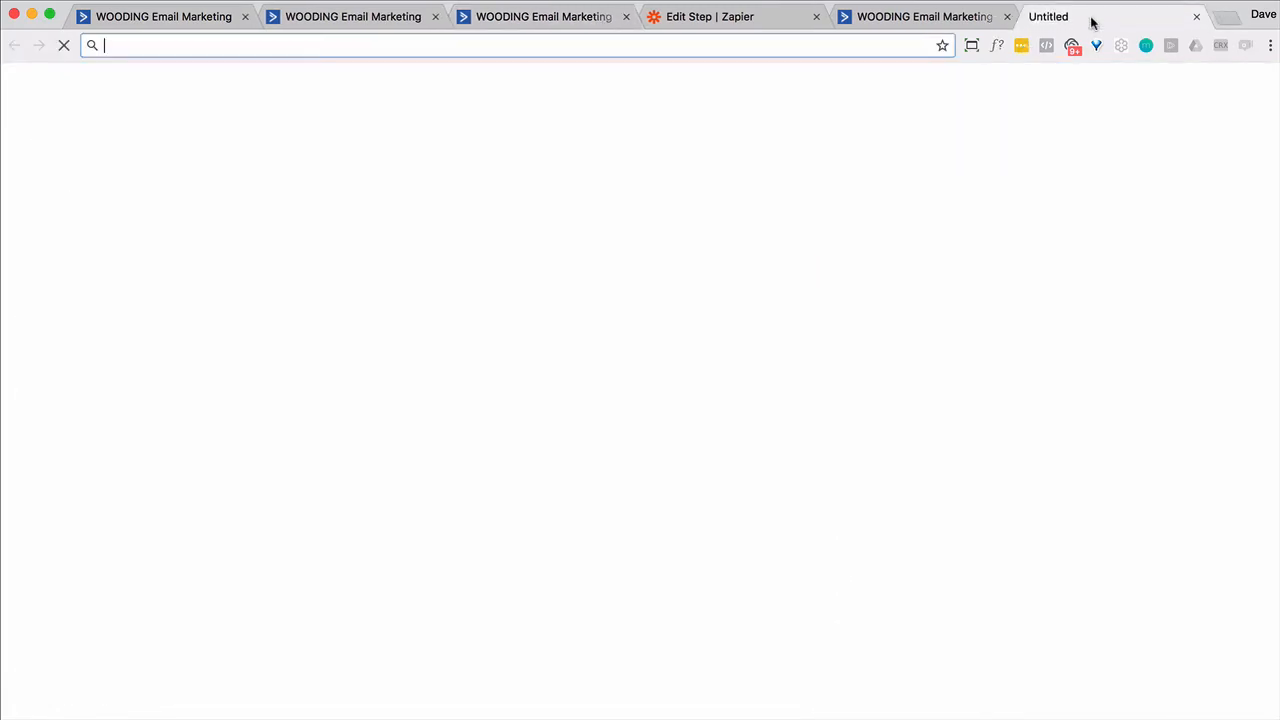
pyautogui.write('gmail')
pyautogui.press('Return')
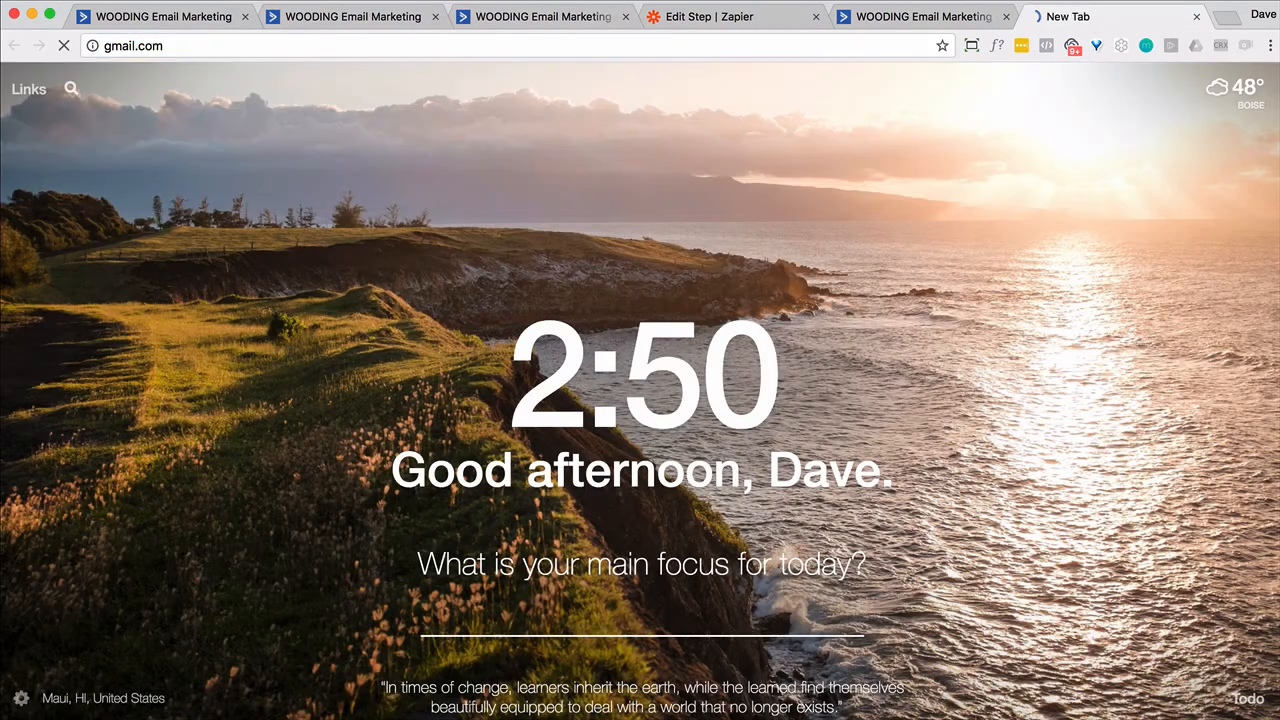